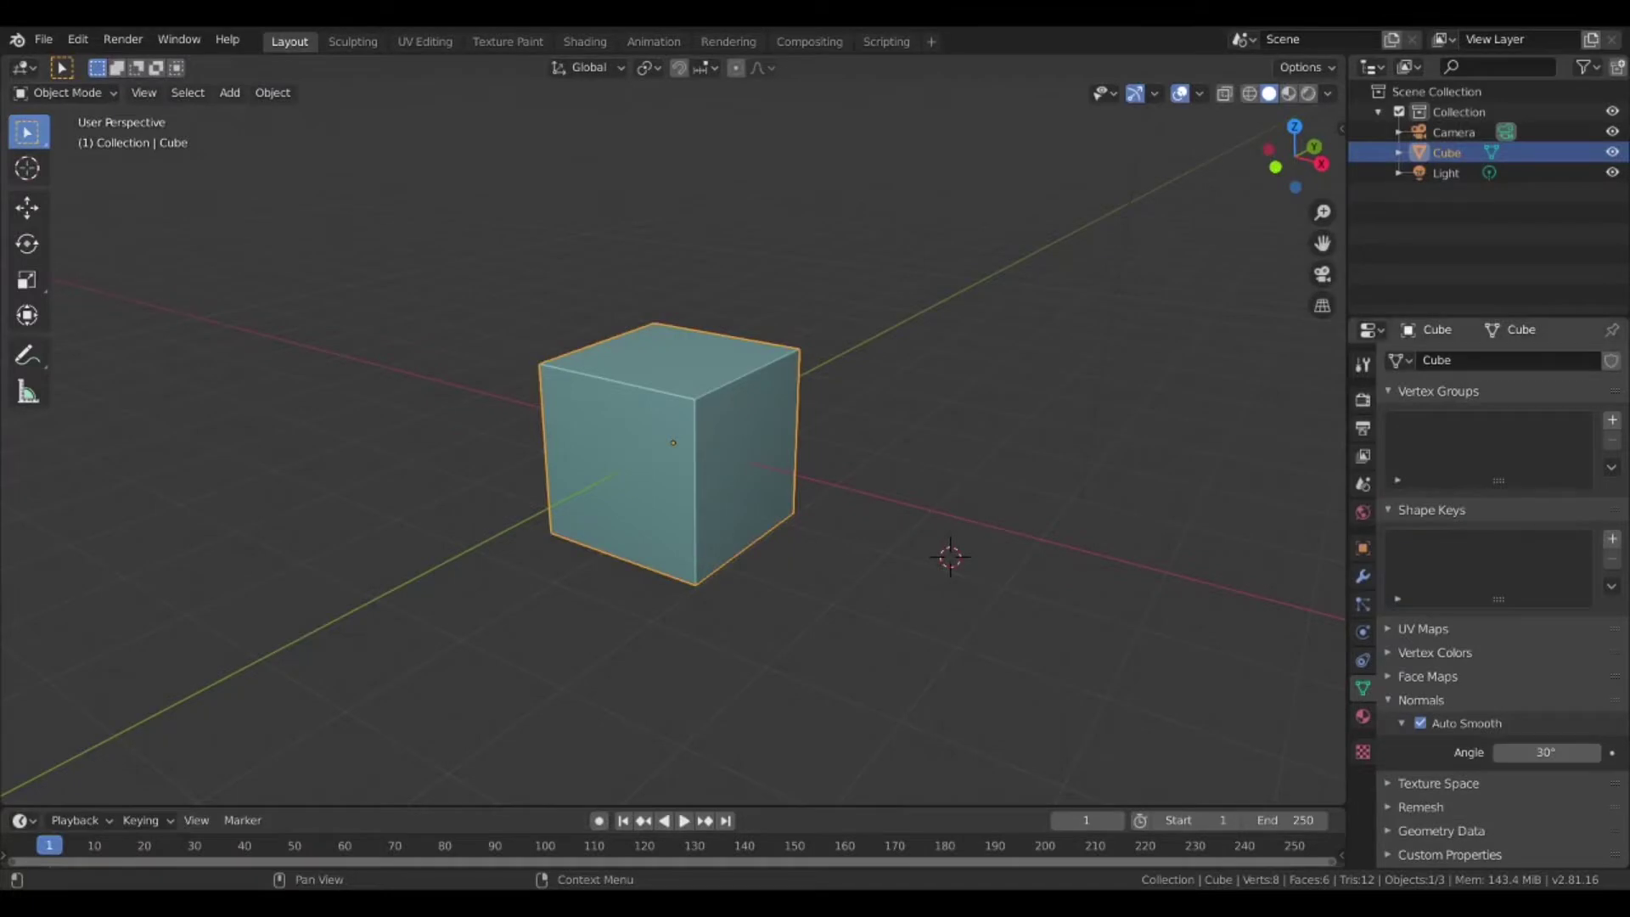
# - Reselect the cube and switch to the Animation workspace
pyautogui.click(902, 242)
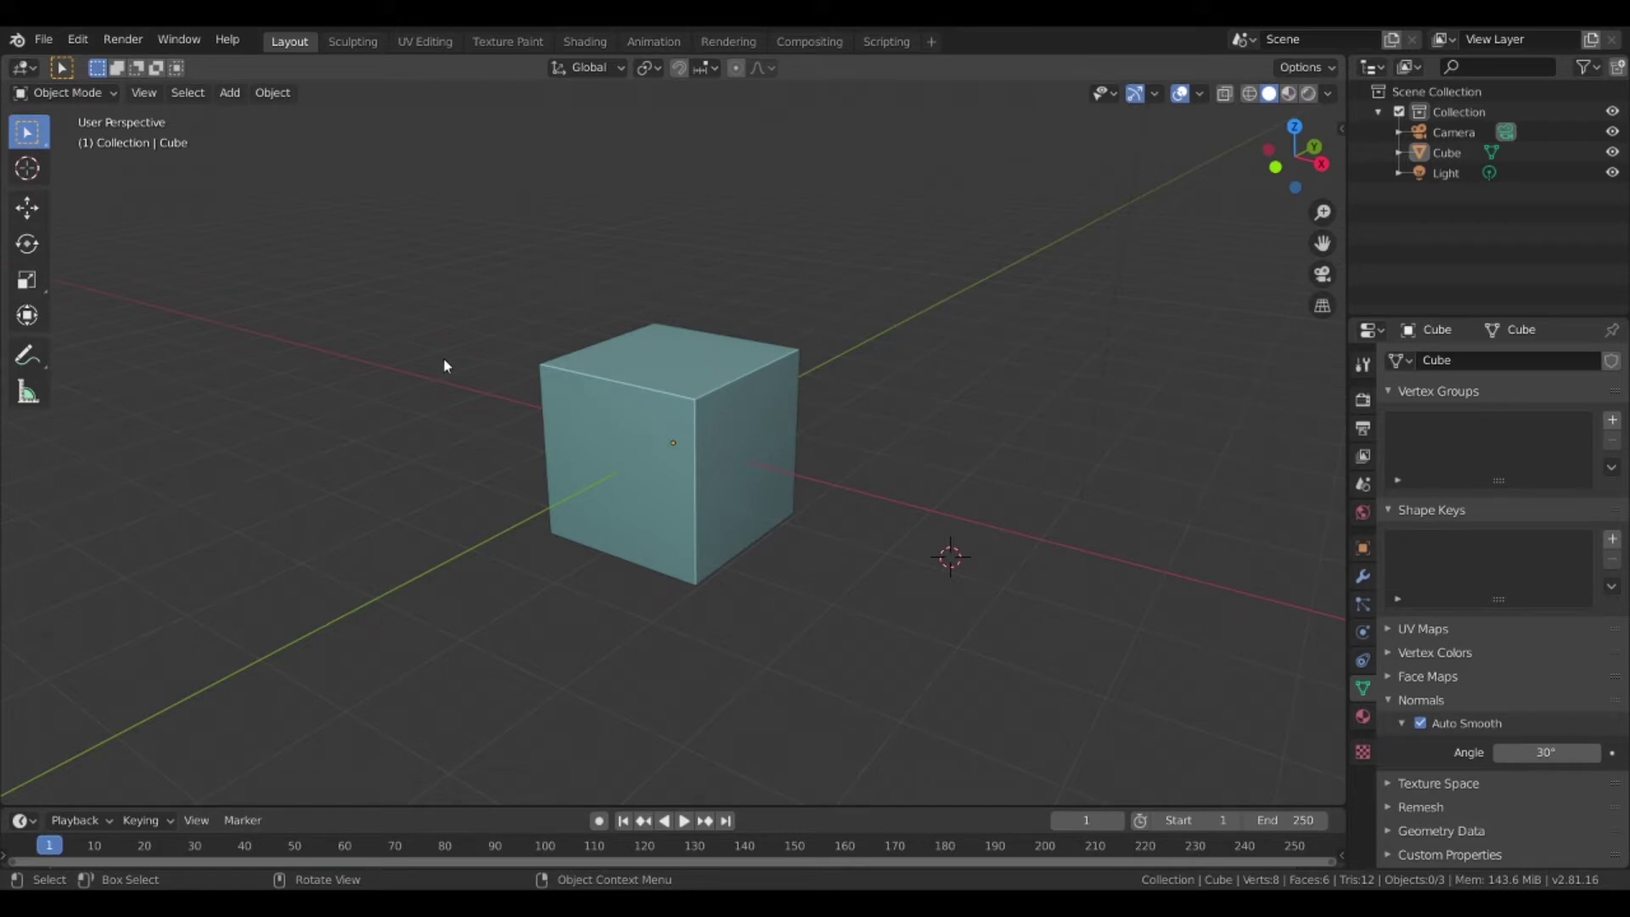
pyautogui.click(618, 396)
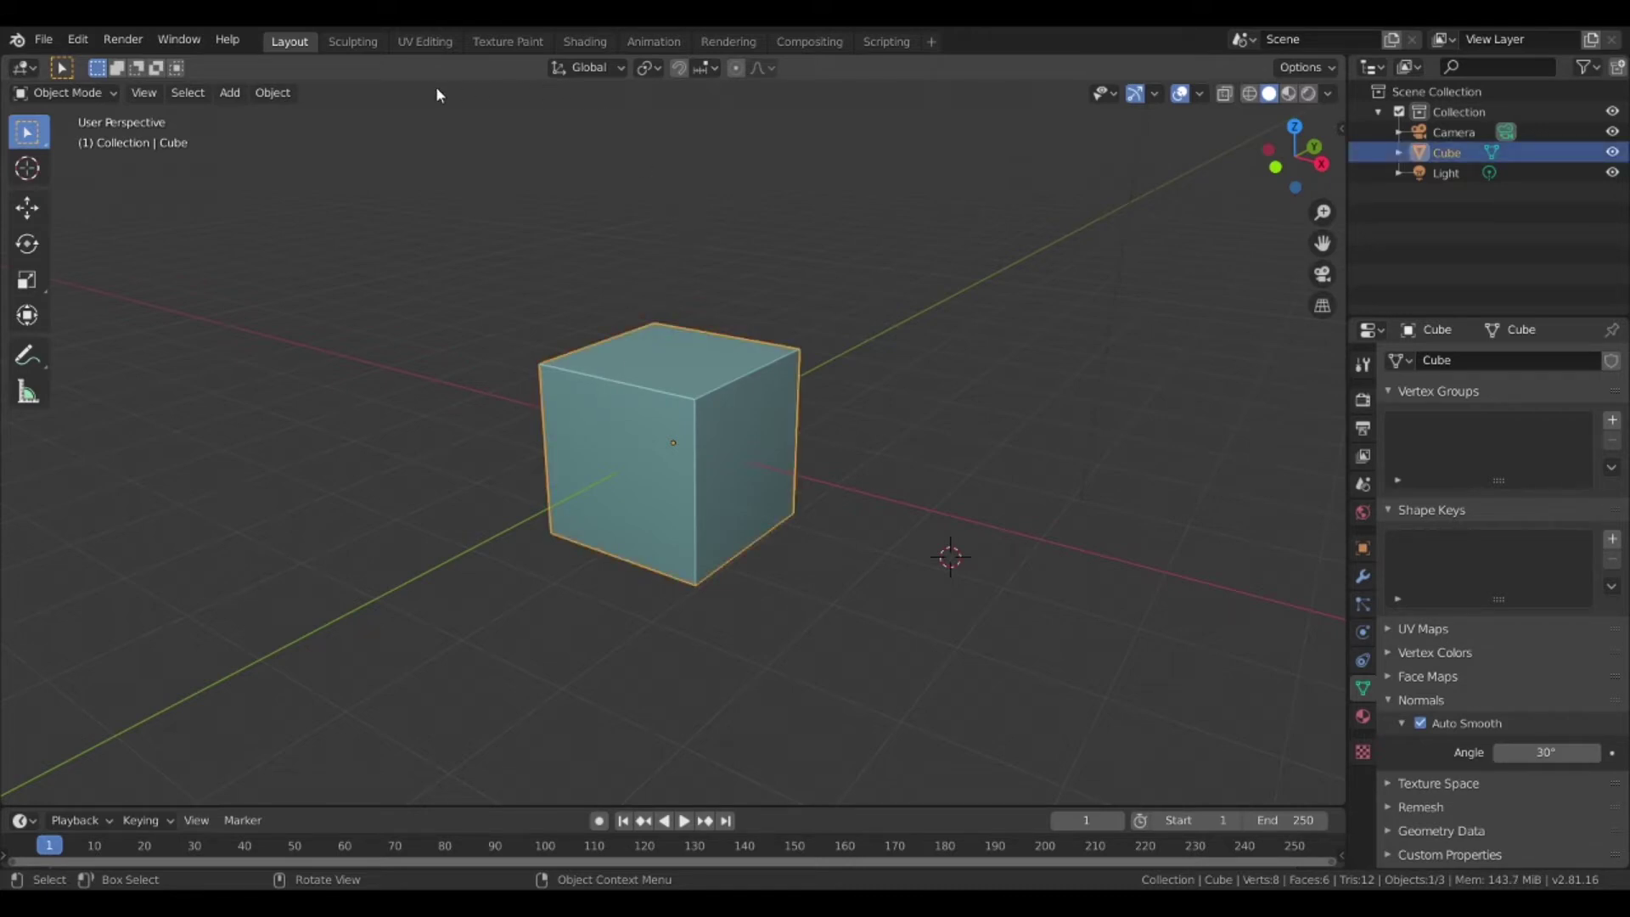
pyautogui.click(653, 43)
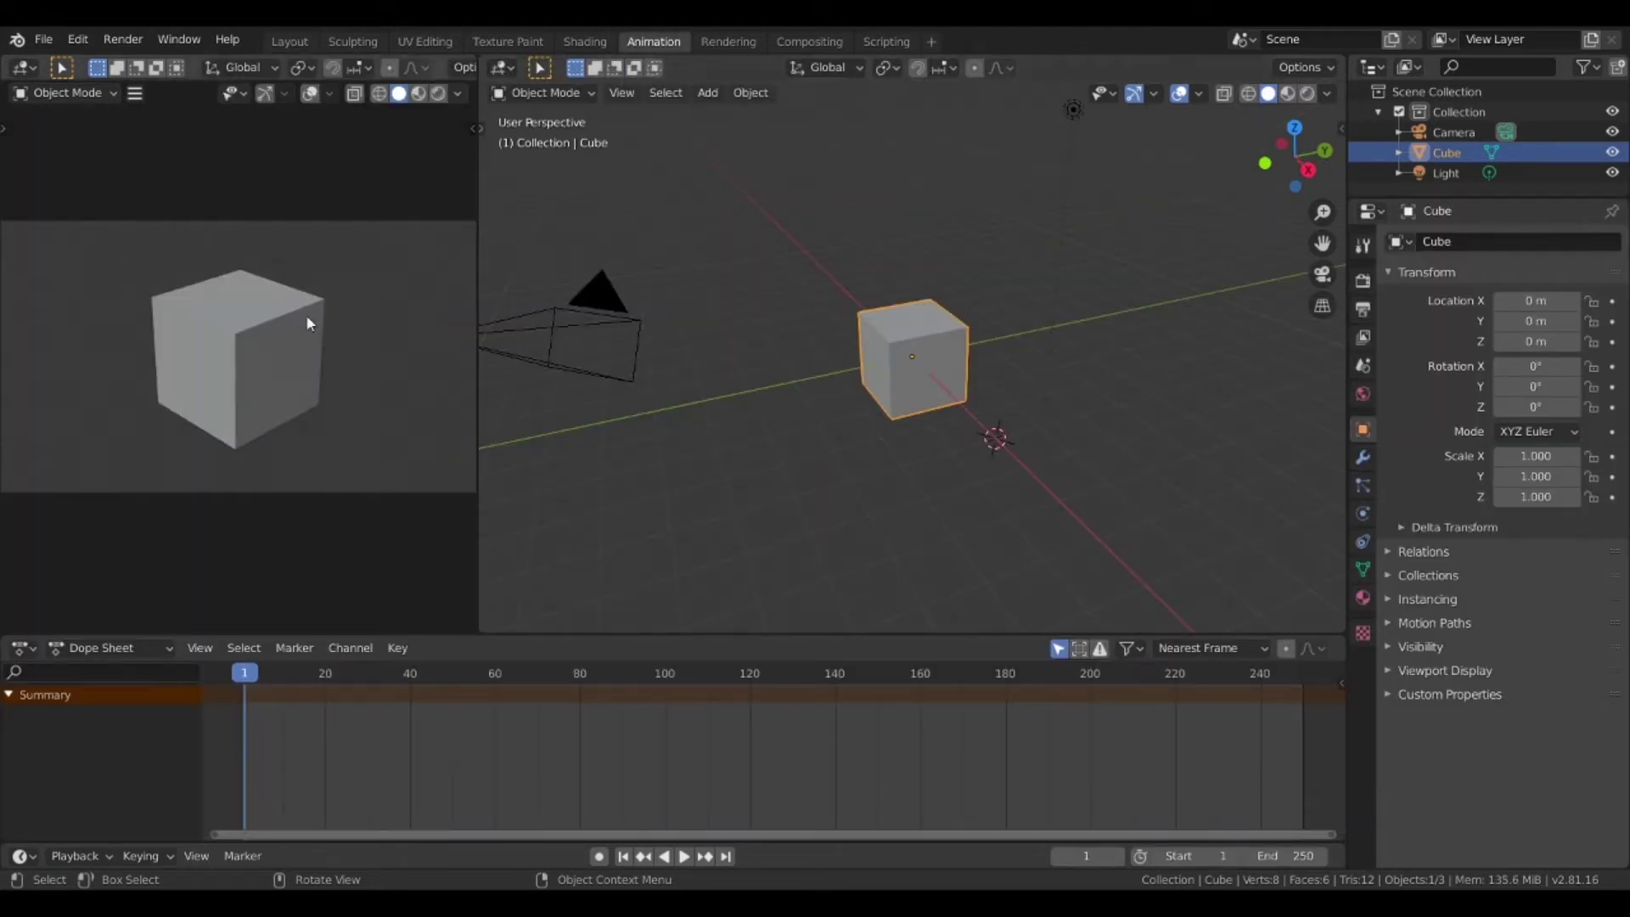
# - Select the camera, then orbit and zoom the view to frame the camera and cube
pyautogui.click(349, 305)
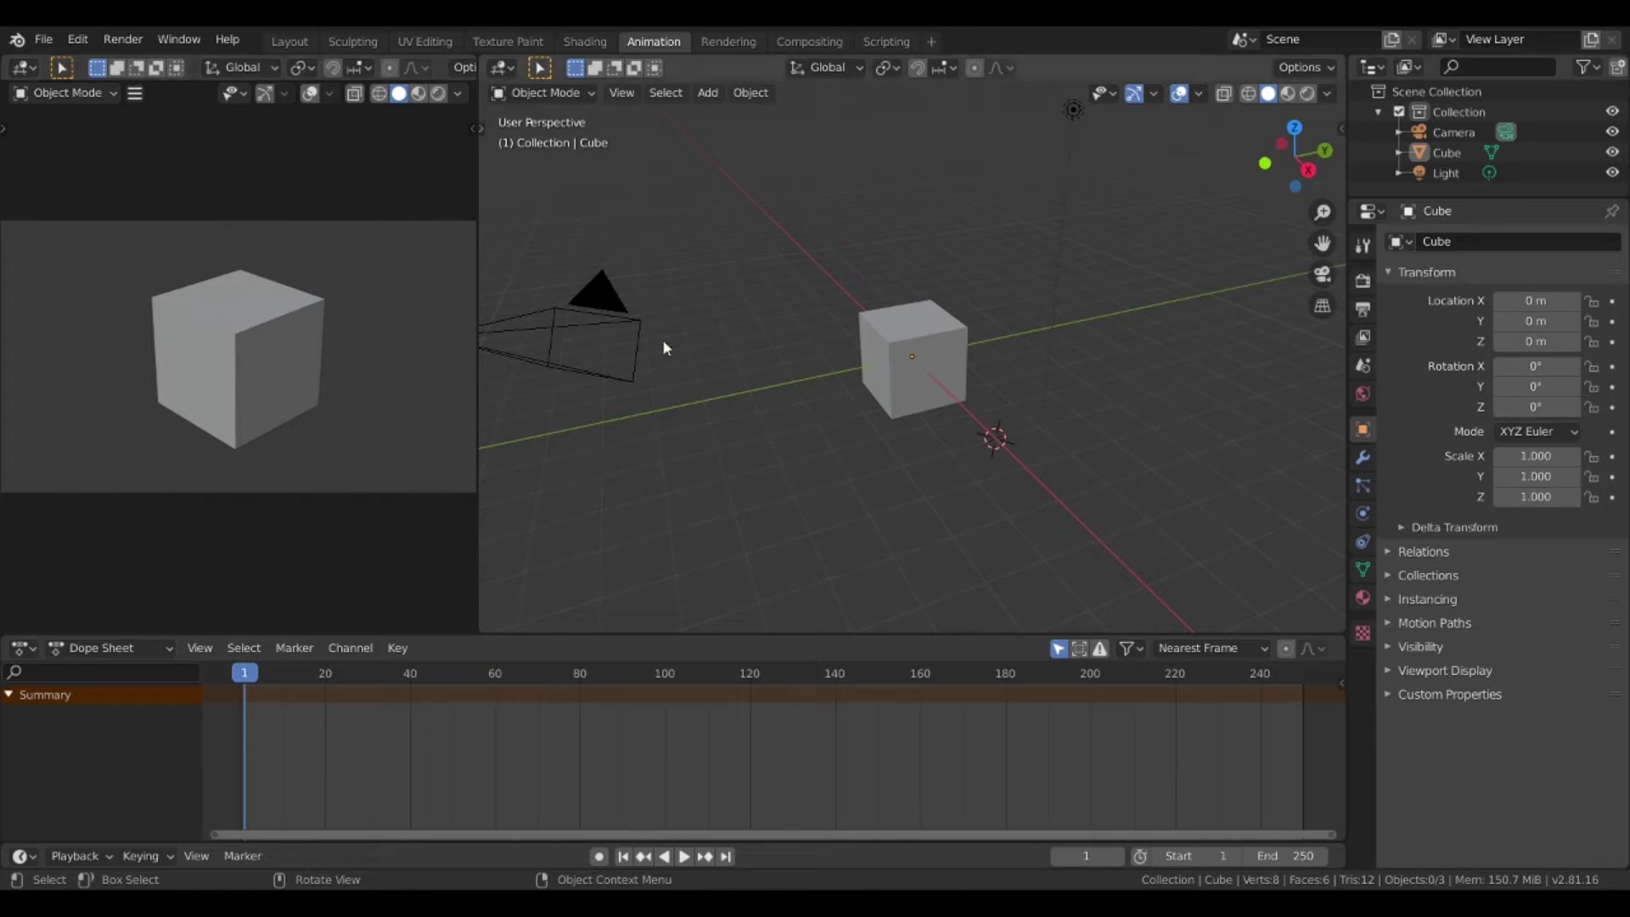
pyautogui.click(545, 336)
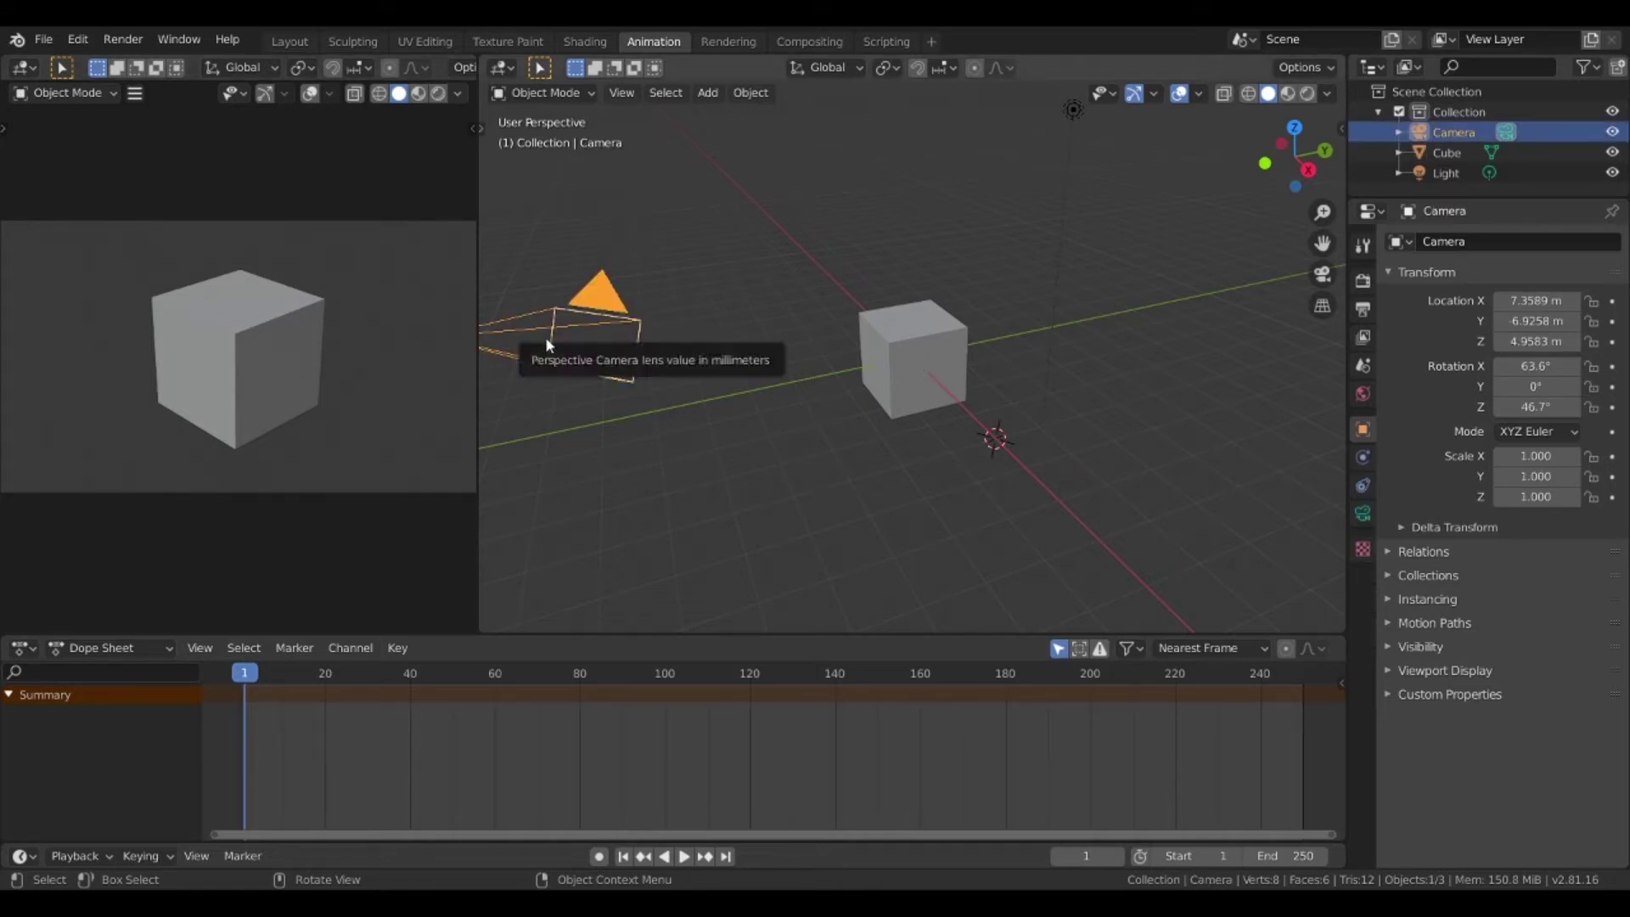
pyautogui.moveTo(716, 442); pyautogui.dragTo(735, 447, button='middle')
pyautogui.scroll(-2, 733, 440)
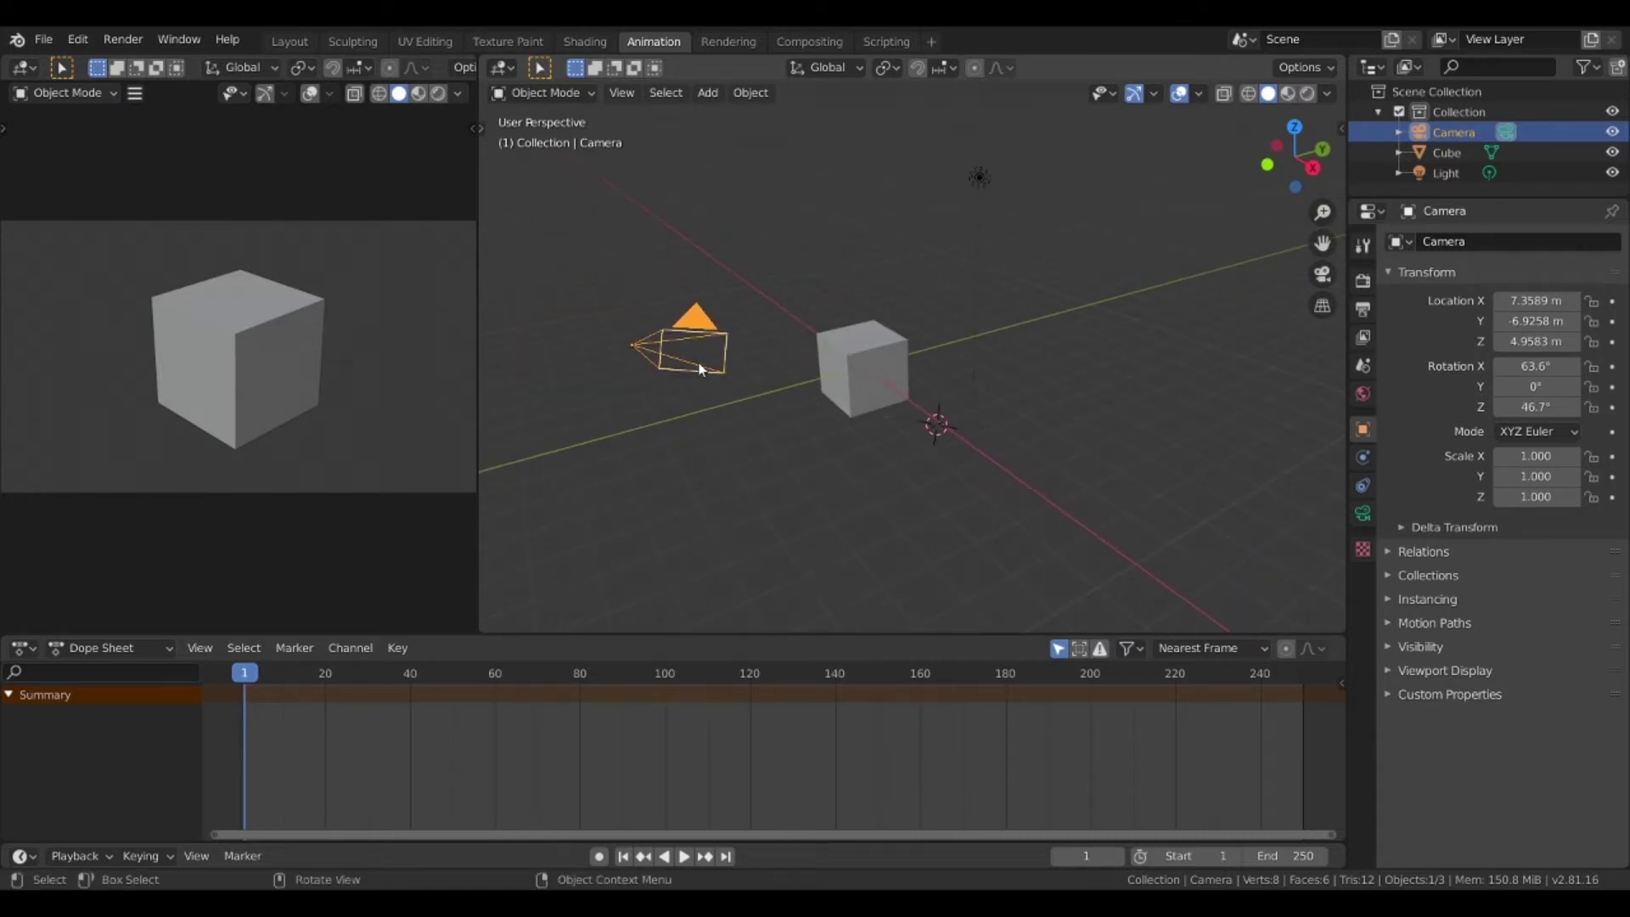
# - Test-move the cube with G, then reset its location to the origin with Alt+G
pyautogui.click(850, 354)
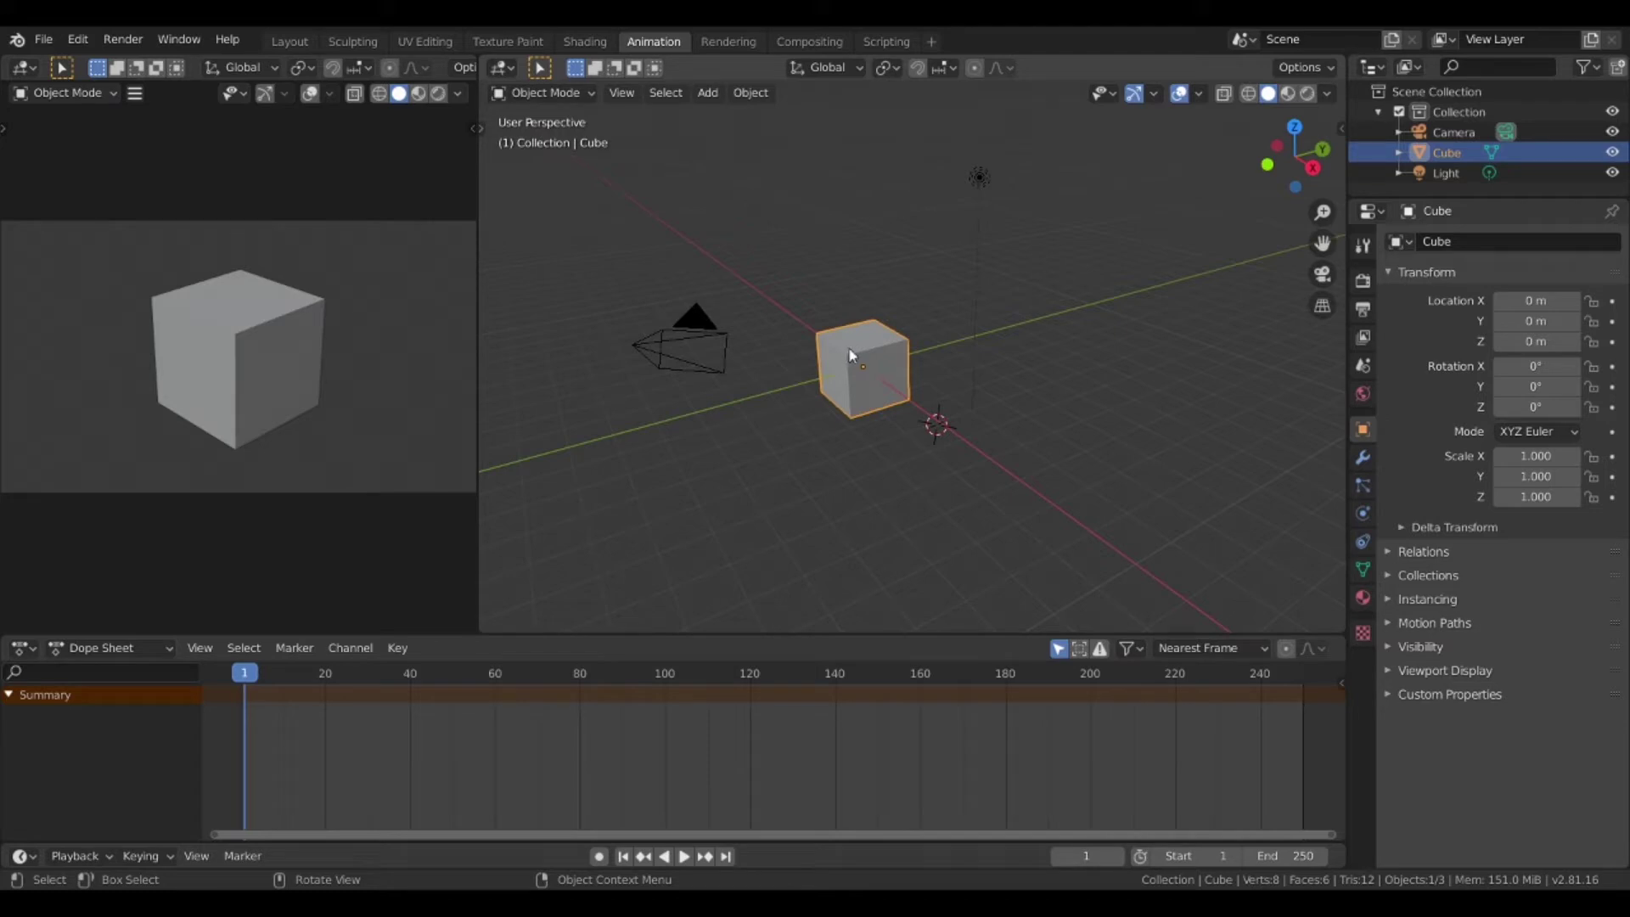
pyautogui.press('g')
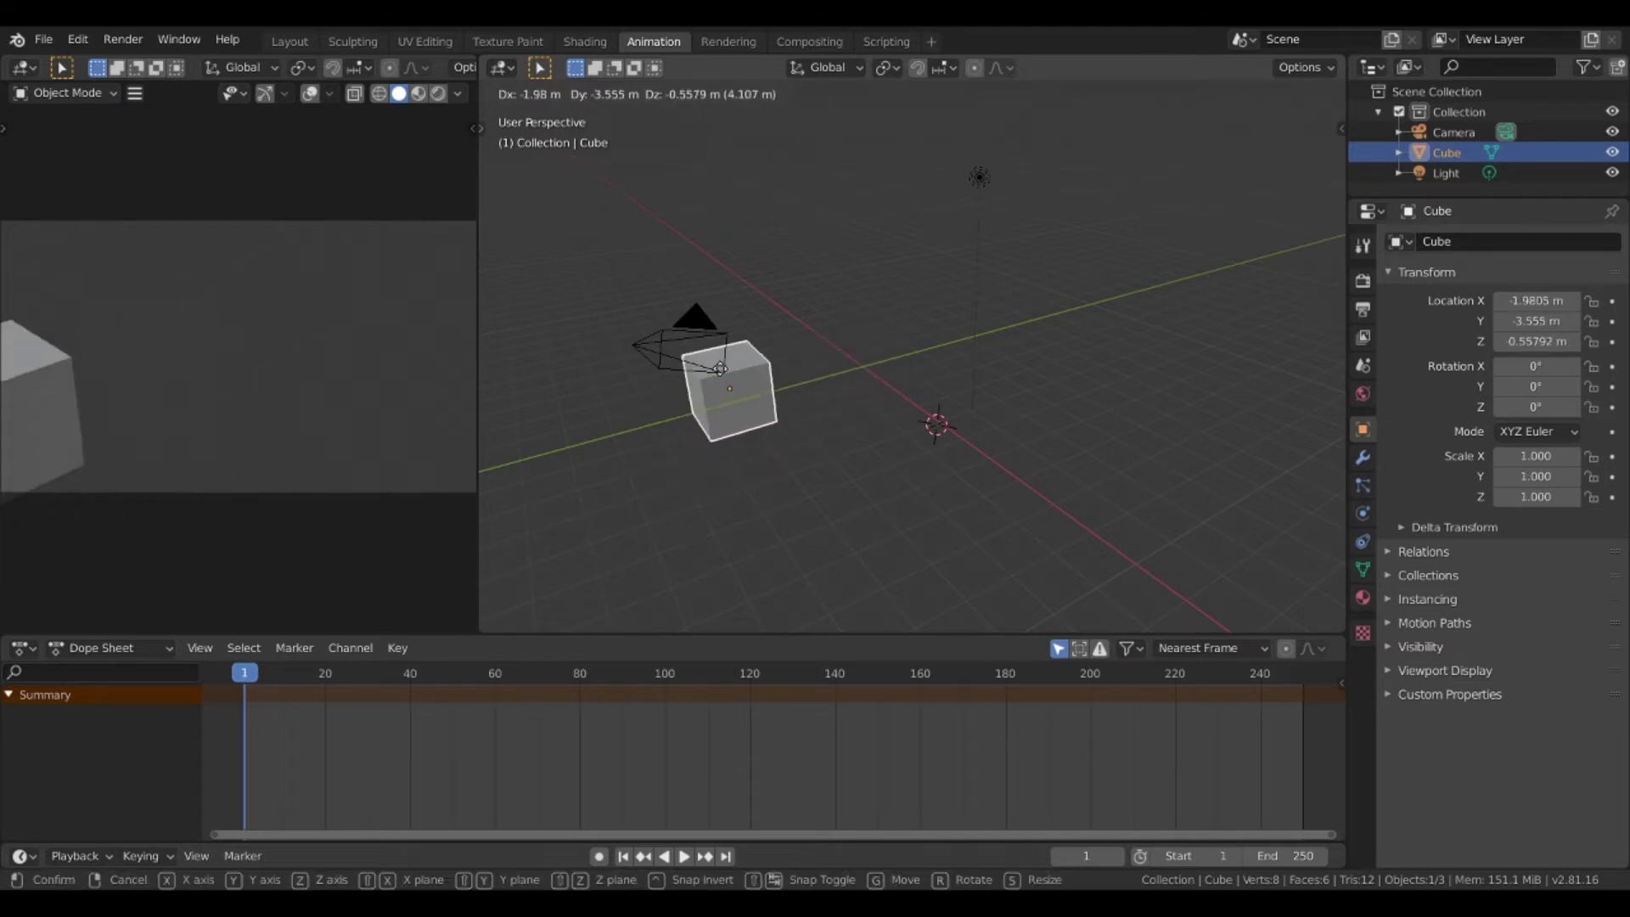
pyautogui.click(877, 380)
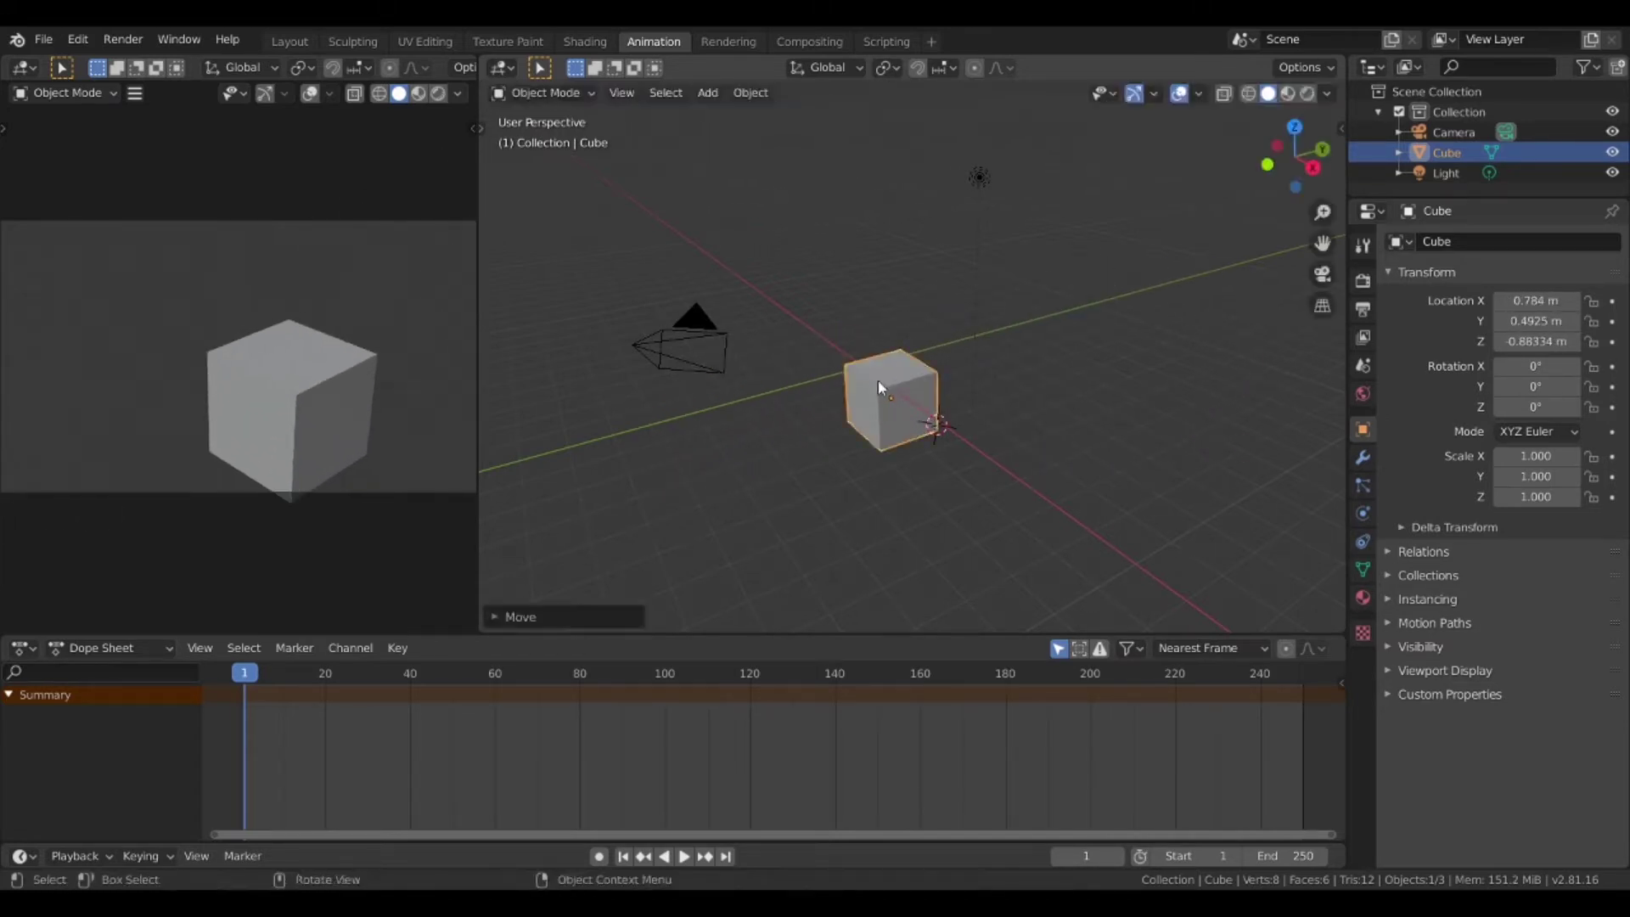
pyautogui.hotkey('alt', 'g')
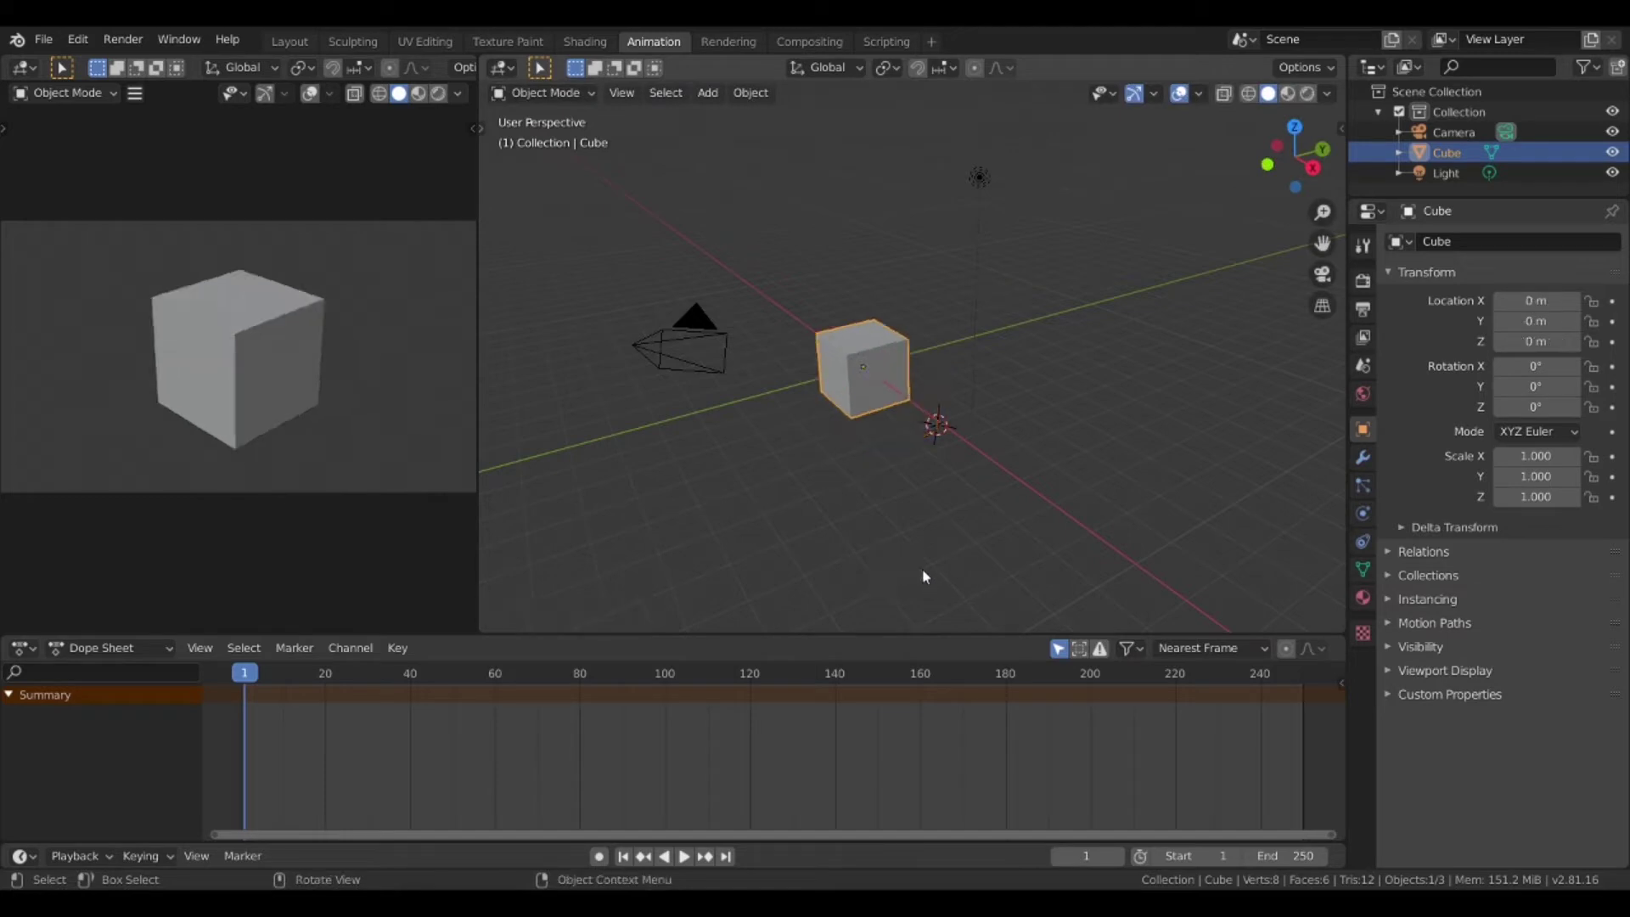
# - Test-move the camera, undo the move, and reselect the cube
pyautogui.click(640, 351)
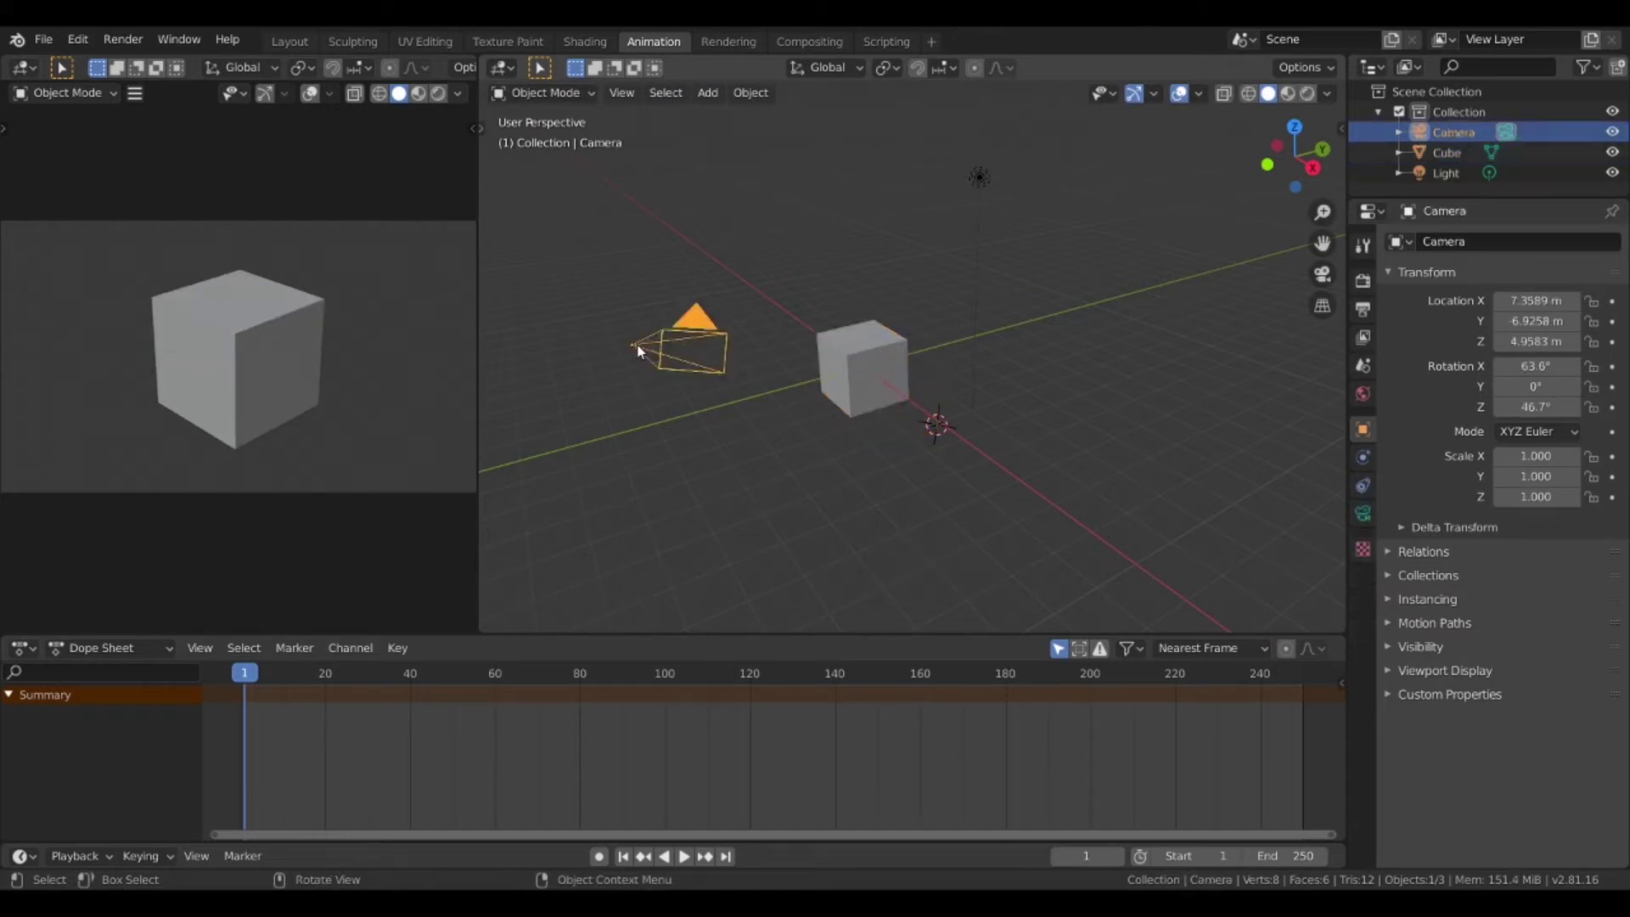
pyautogui.press('g')
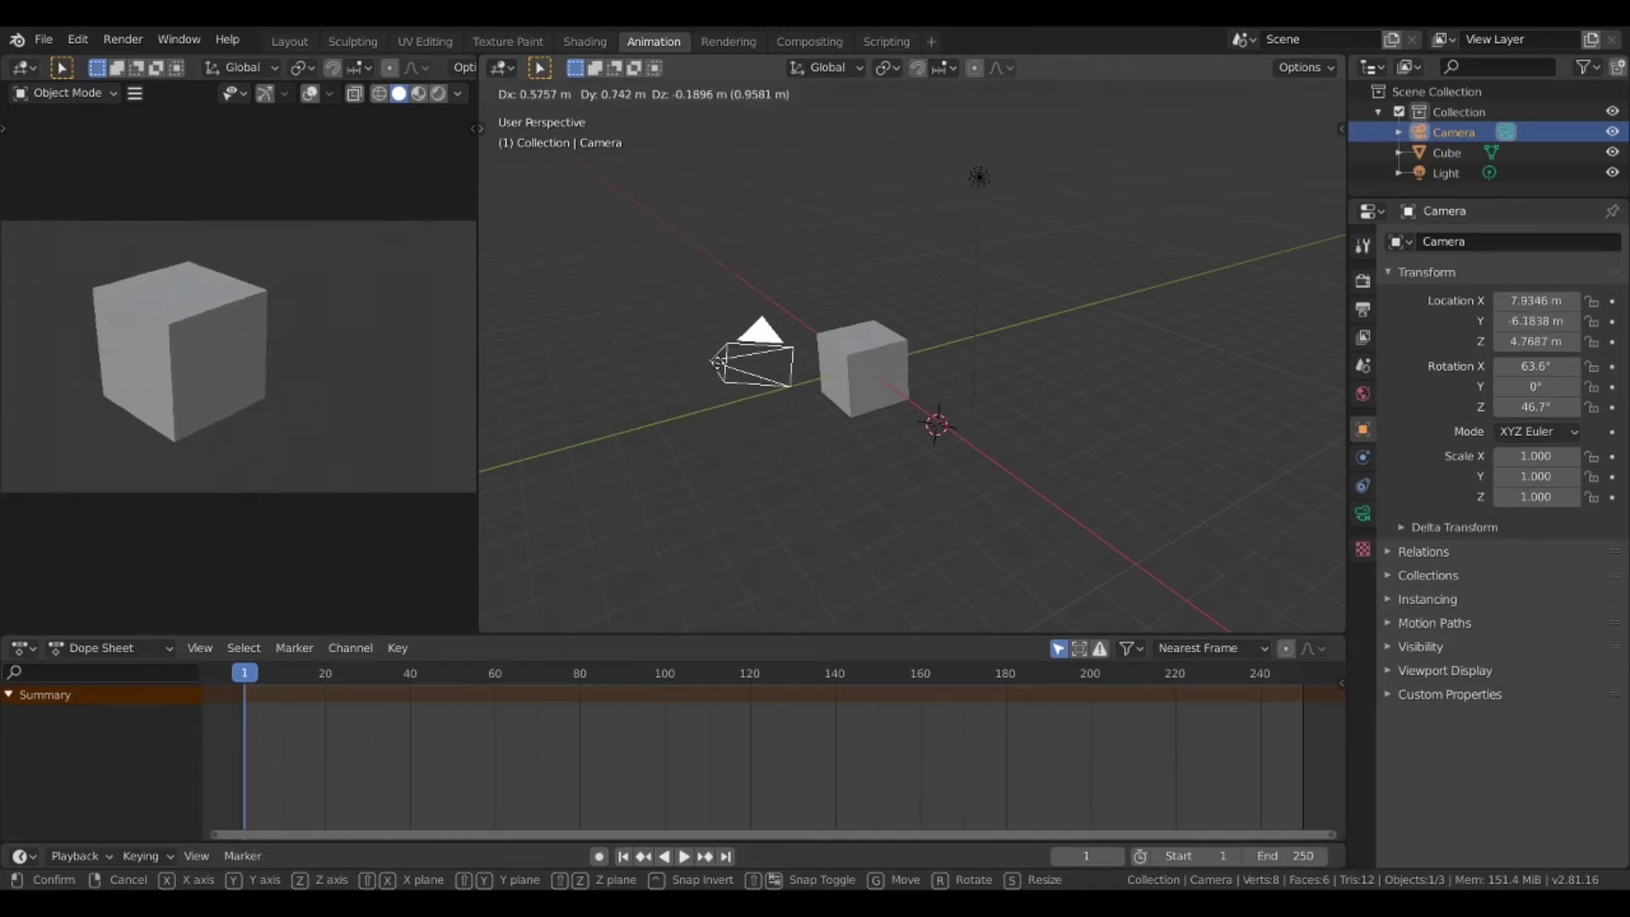
pyautogui.click(659, 359)
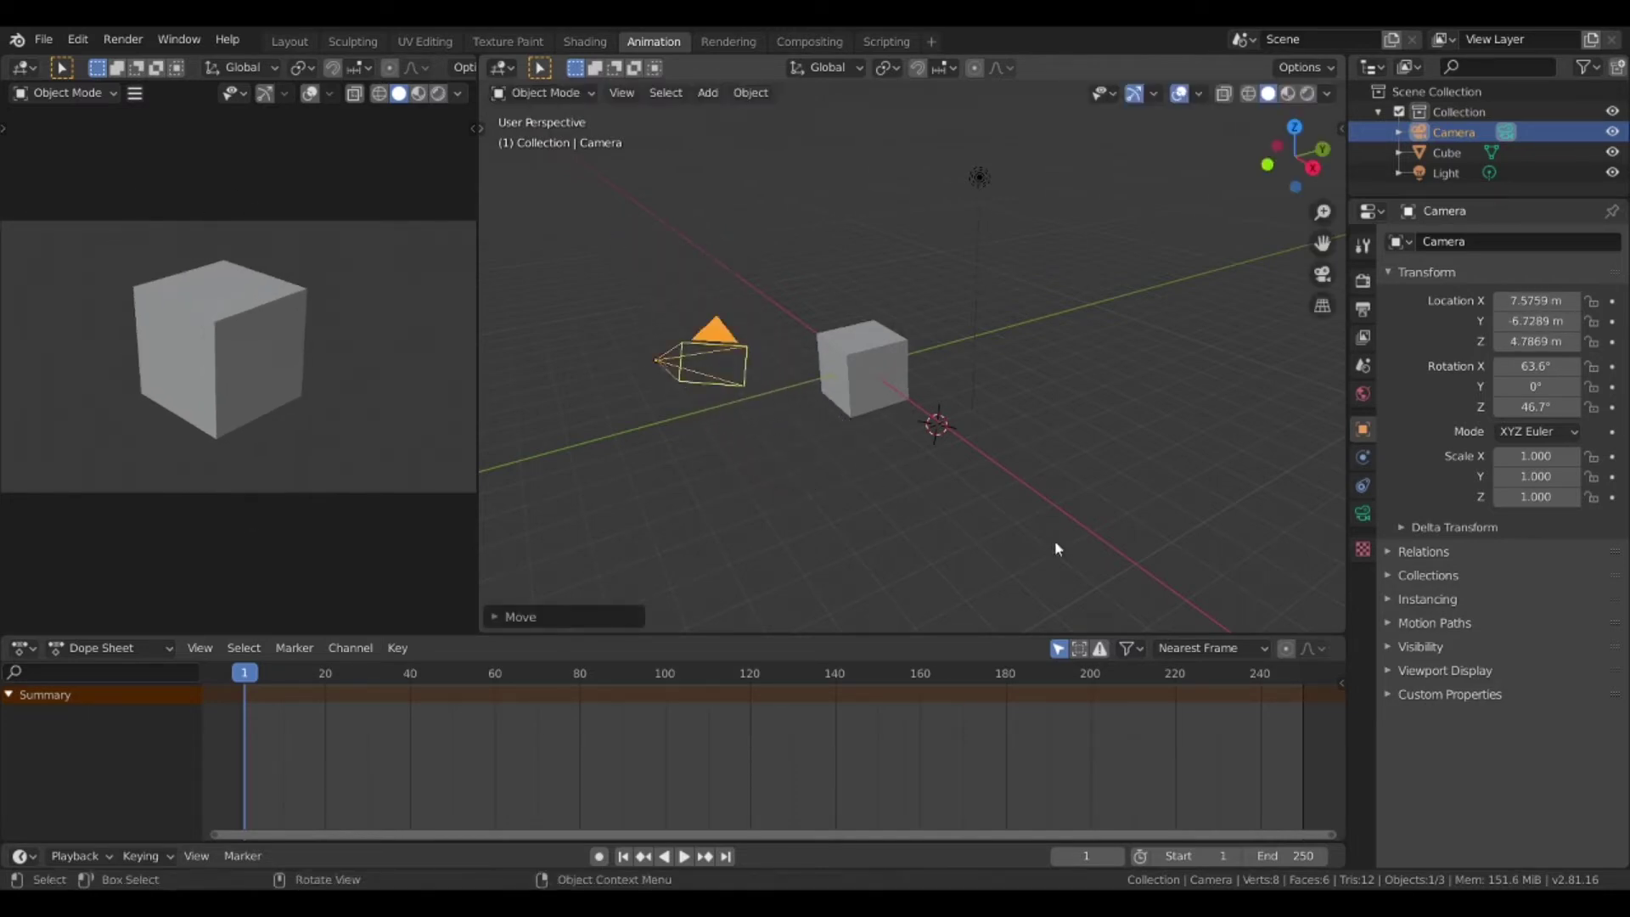
pyautogui.hotkey('ctrl', 'z')
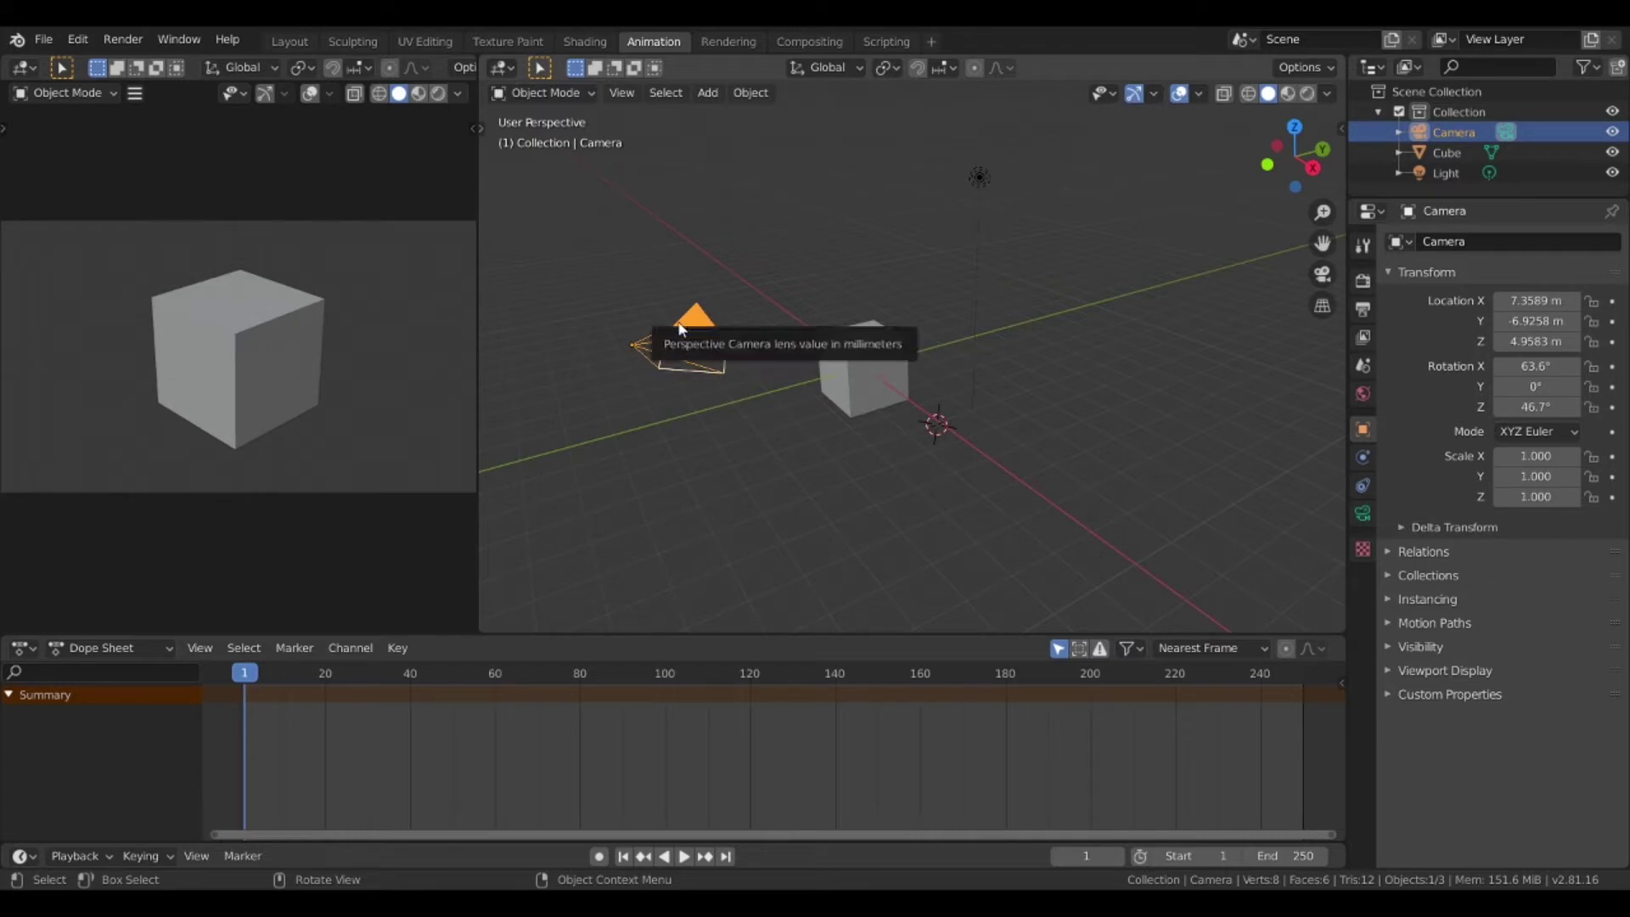
pyautogui.click(873, 365)
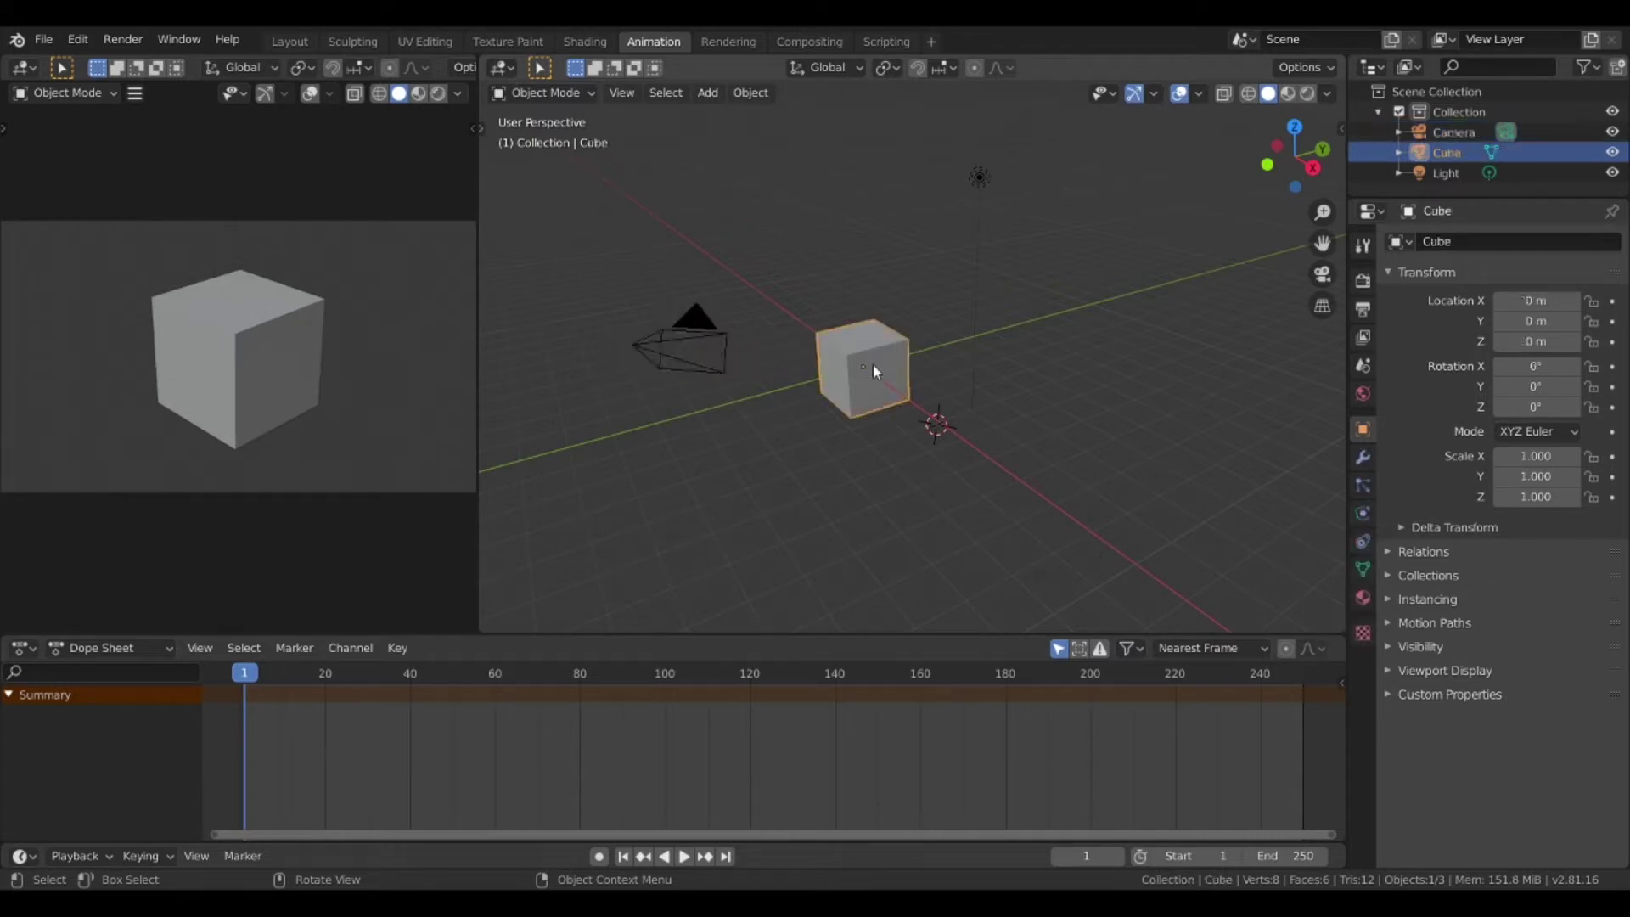
# - Enable the Screencast Keys overlay from the sidebar tab, then hide the sidebar
pyautogui.press('n')
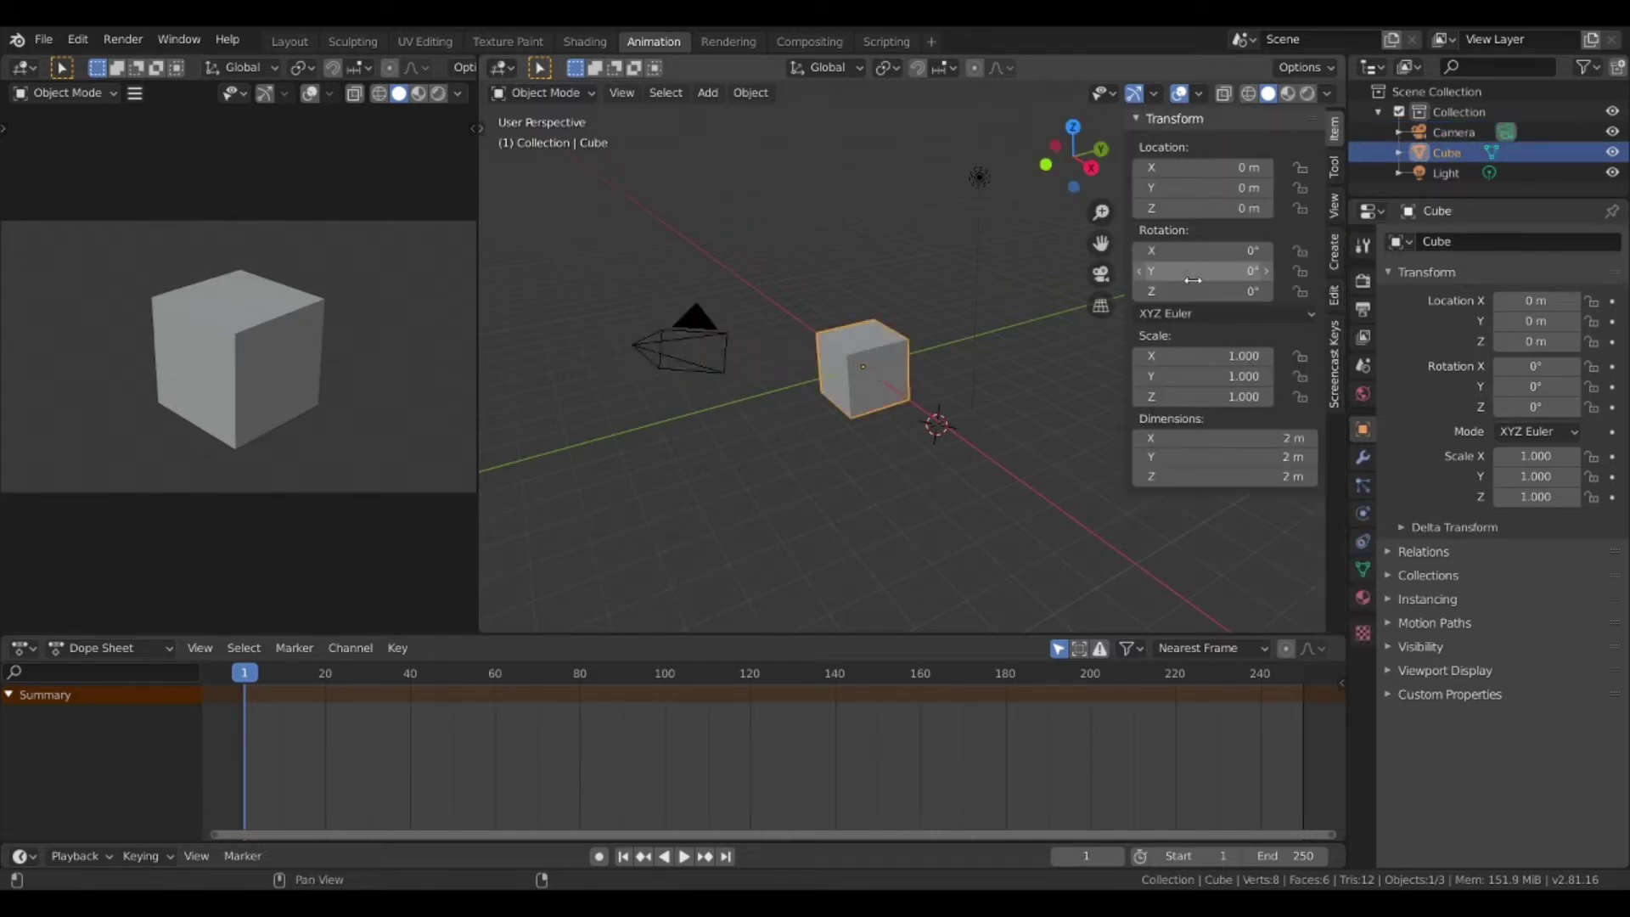
pyautogui.click(1332, 373)
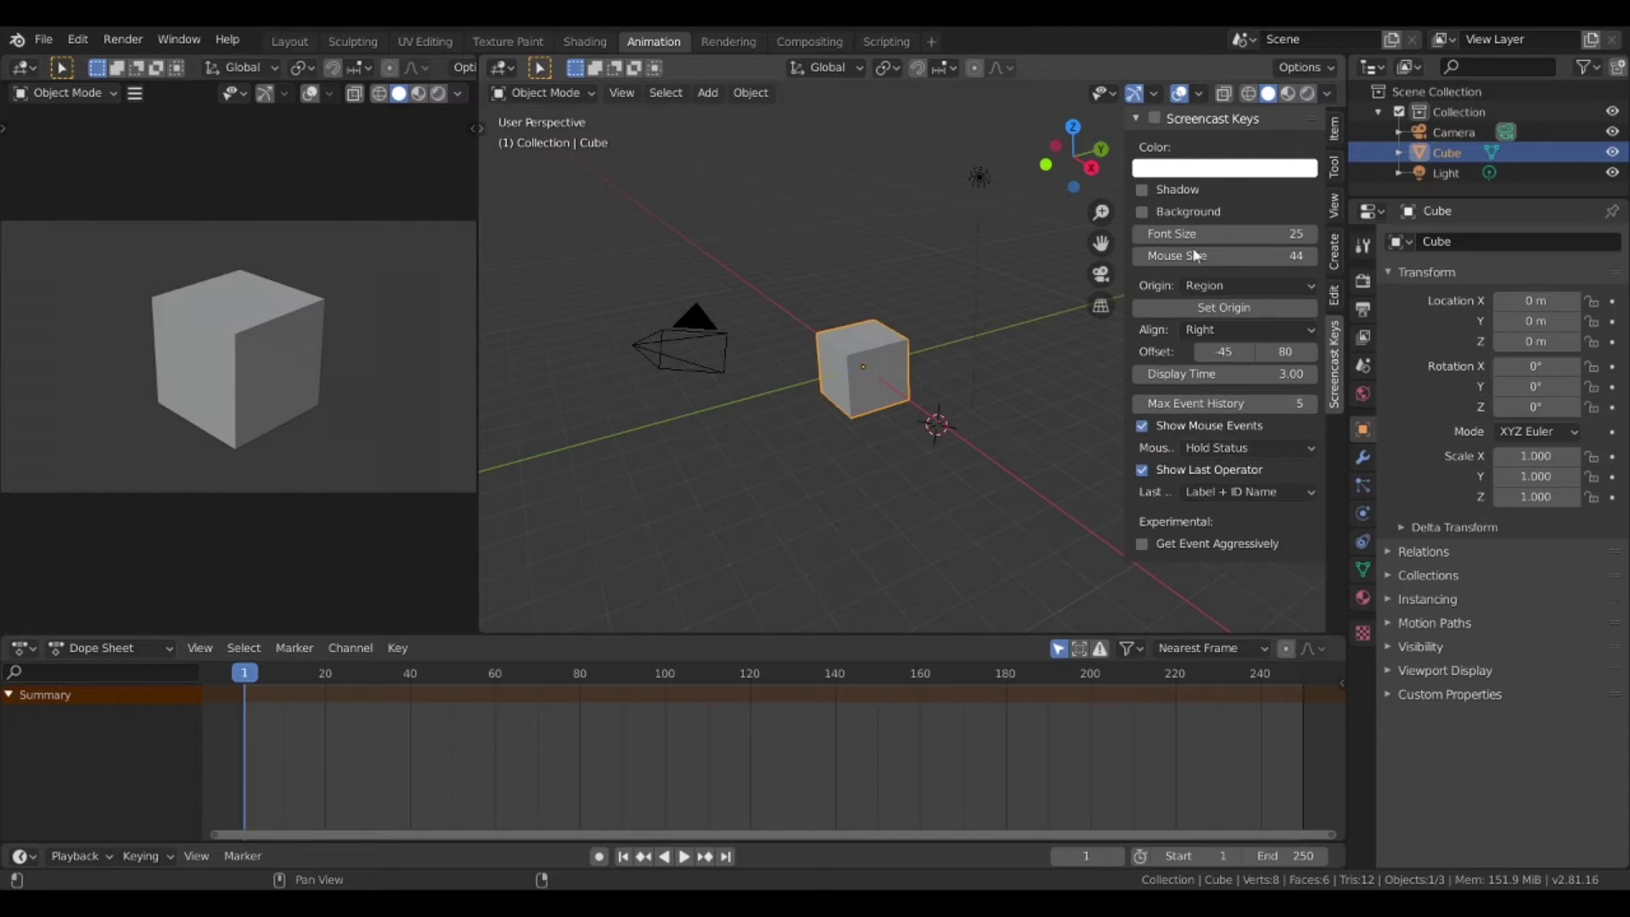
pyautogui.click(1154, 118)
pyautogui.press('n')
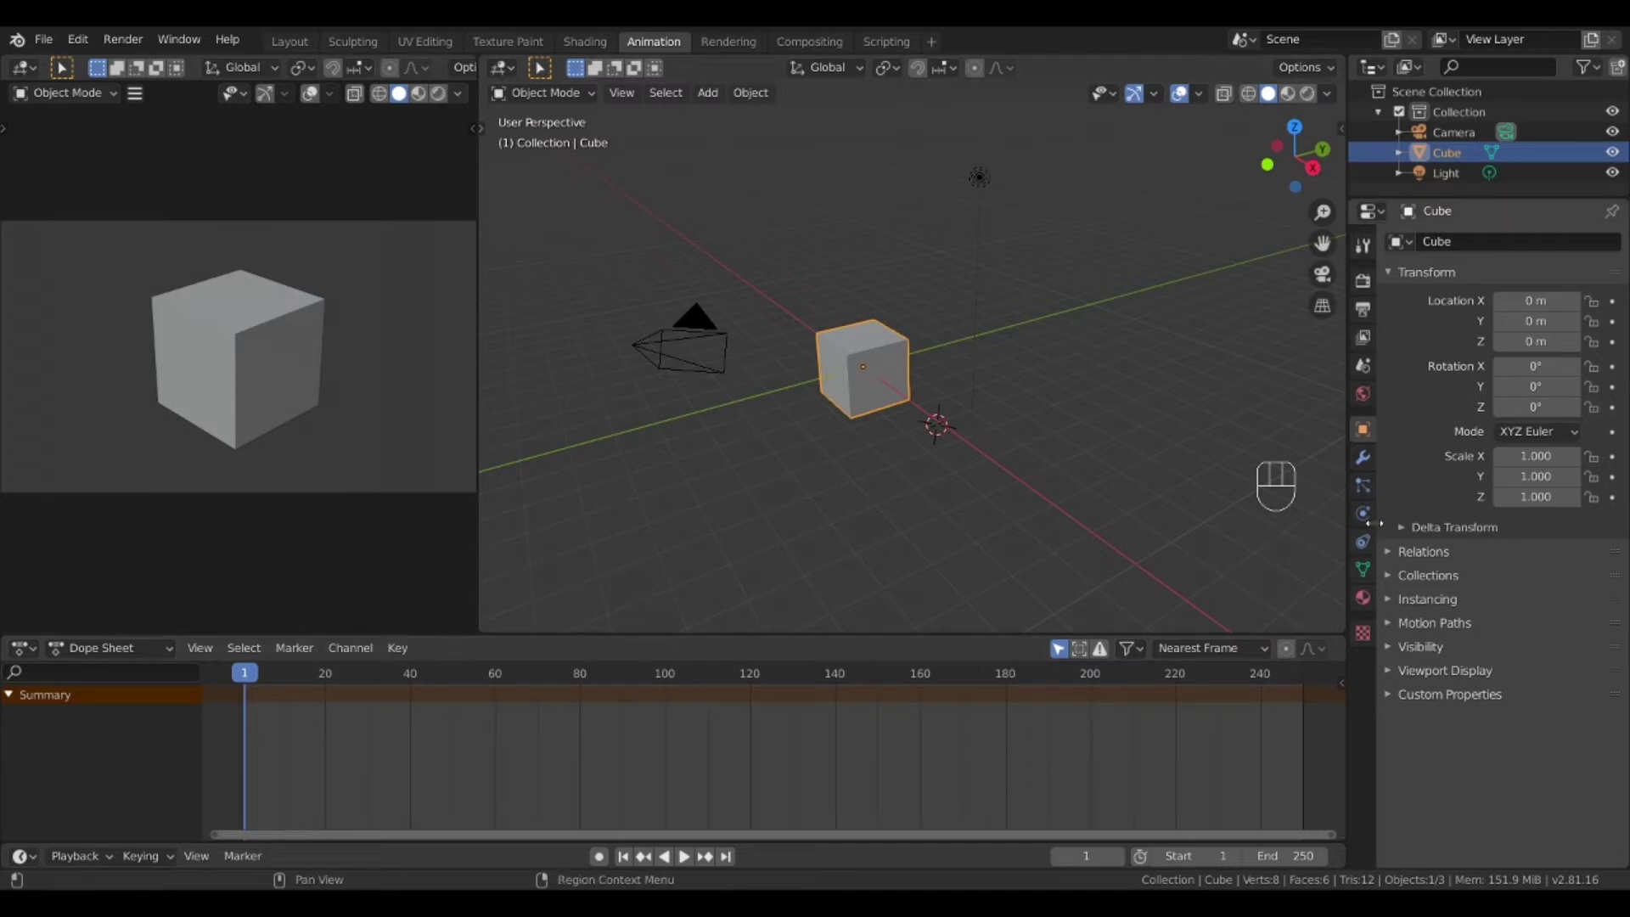
# - Set the scene's Frame End to 50 in Output Properties, then select the cube
pyautogui.click(1360, 312)
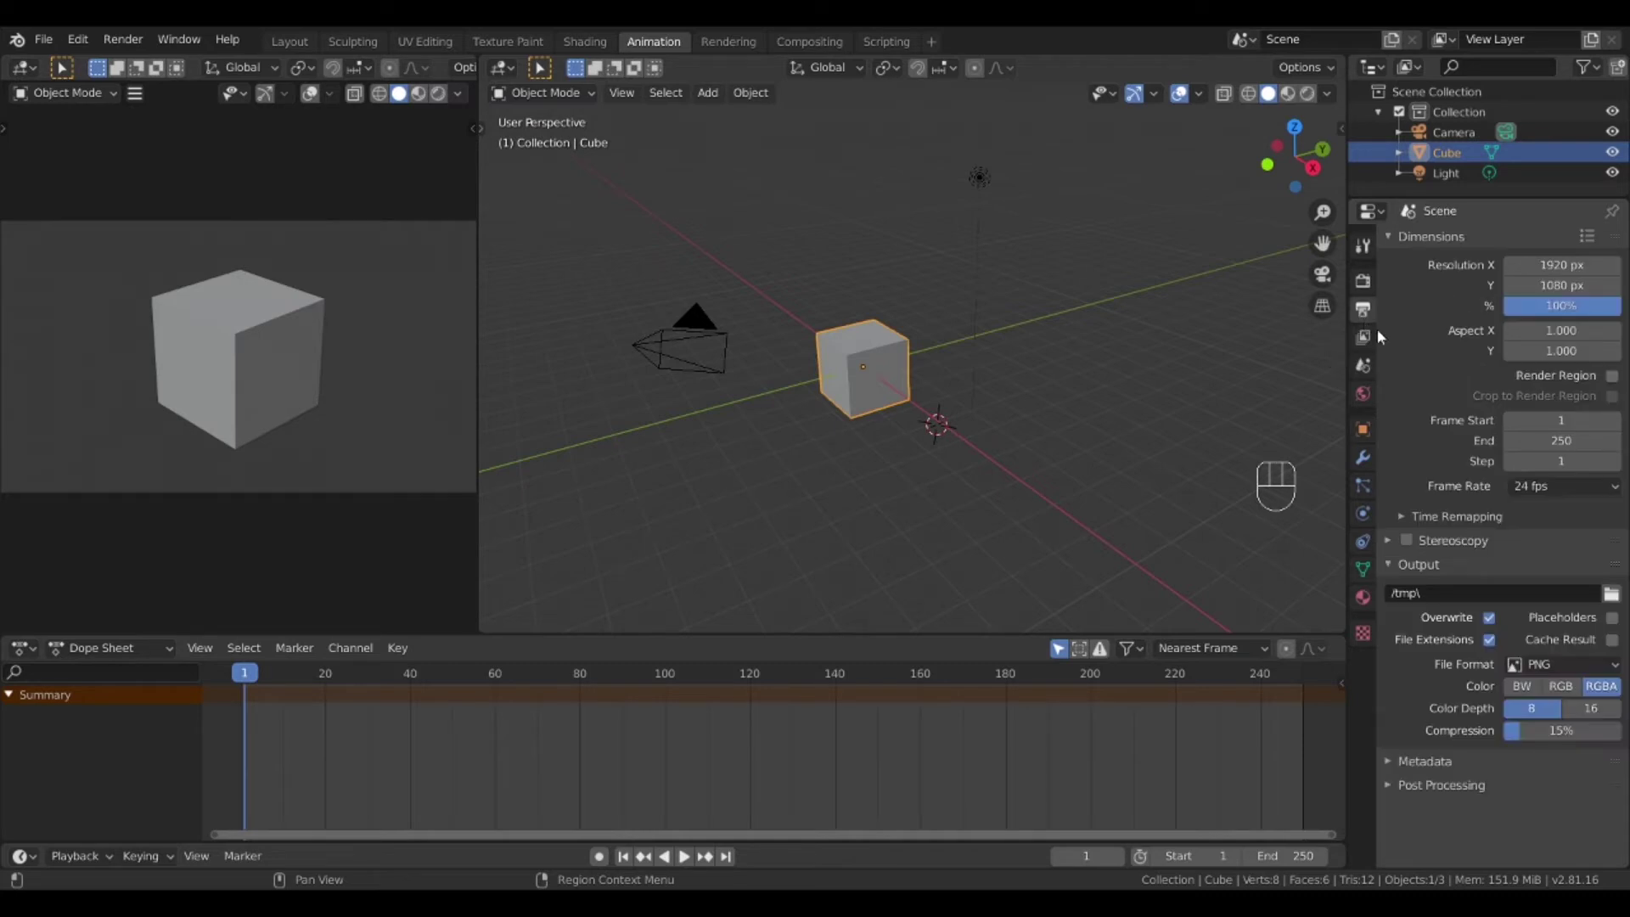
pyautogui.click(1536, 440)
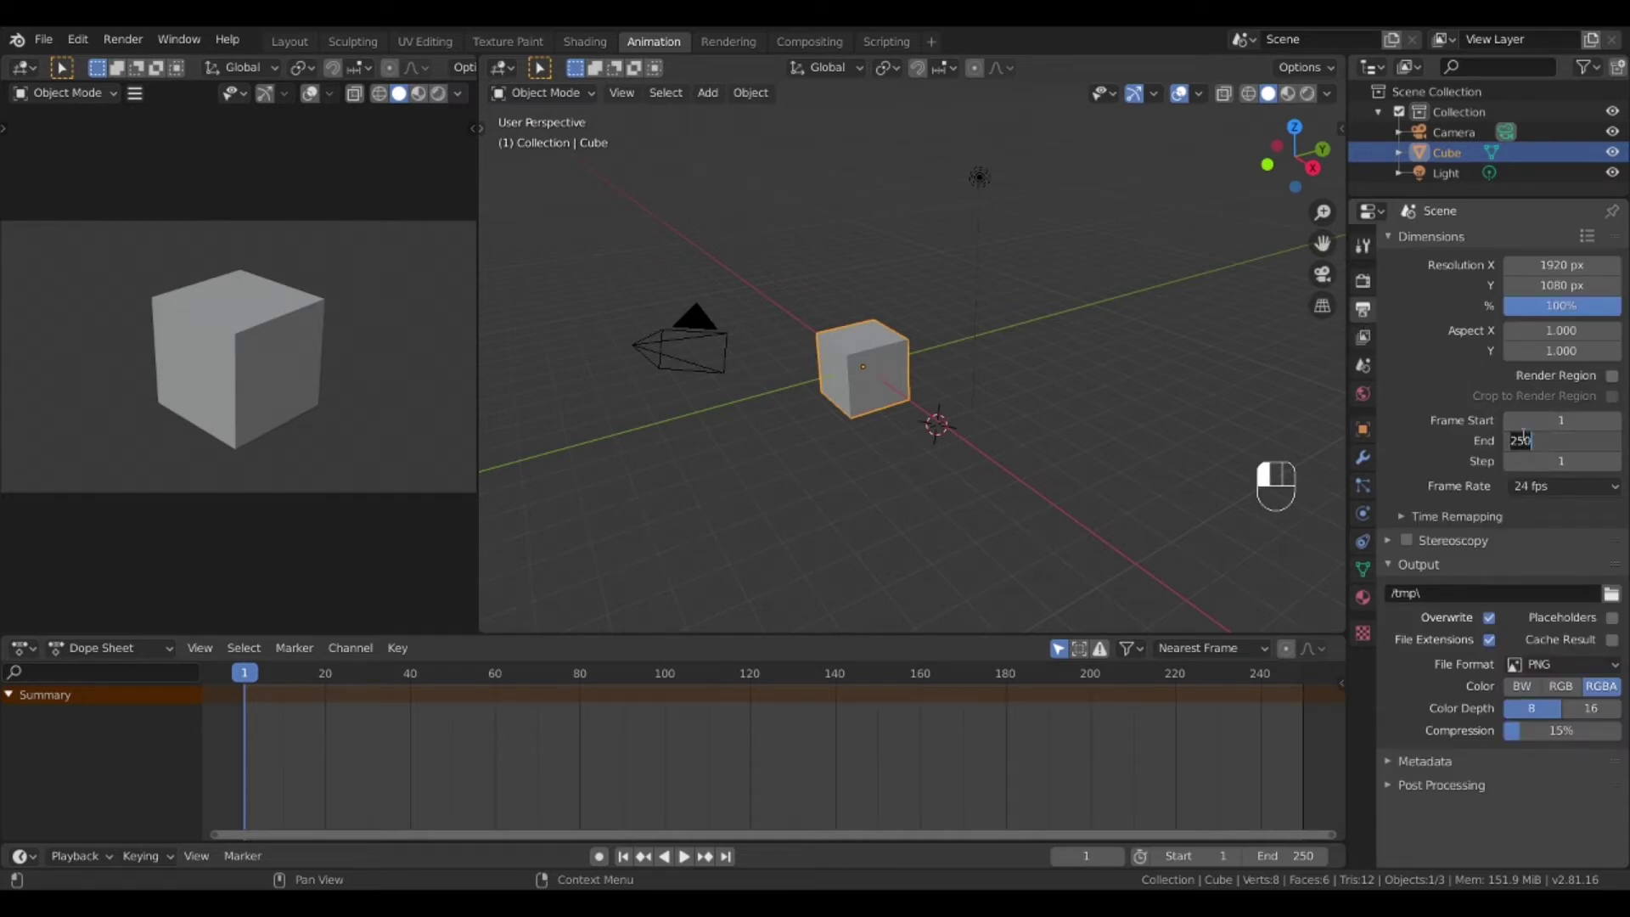
pyautogui.write('50')
pyautogui.press('Return')
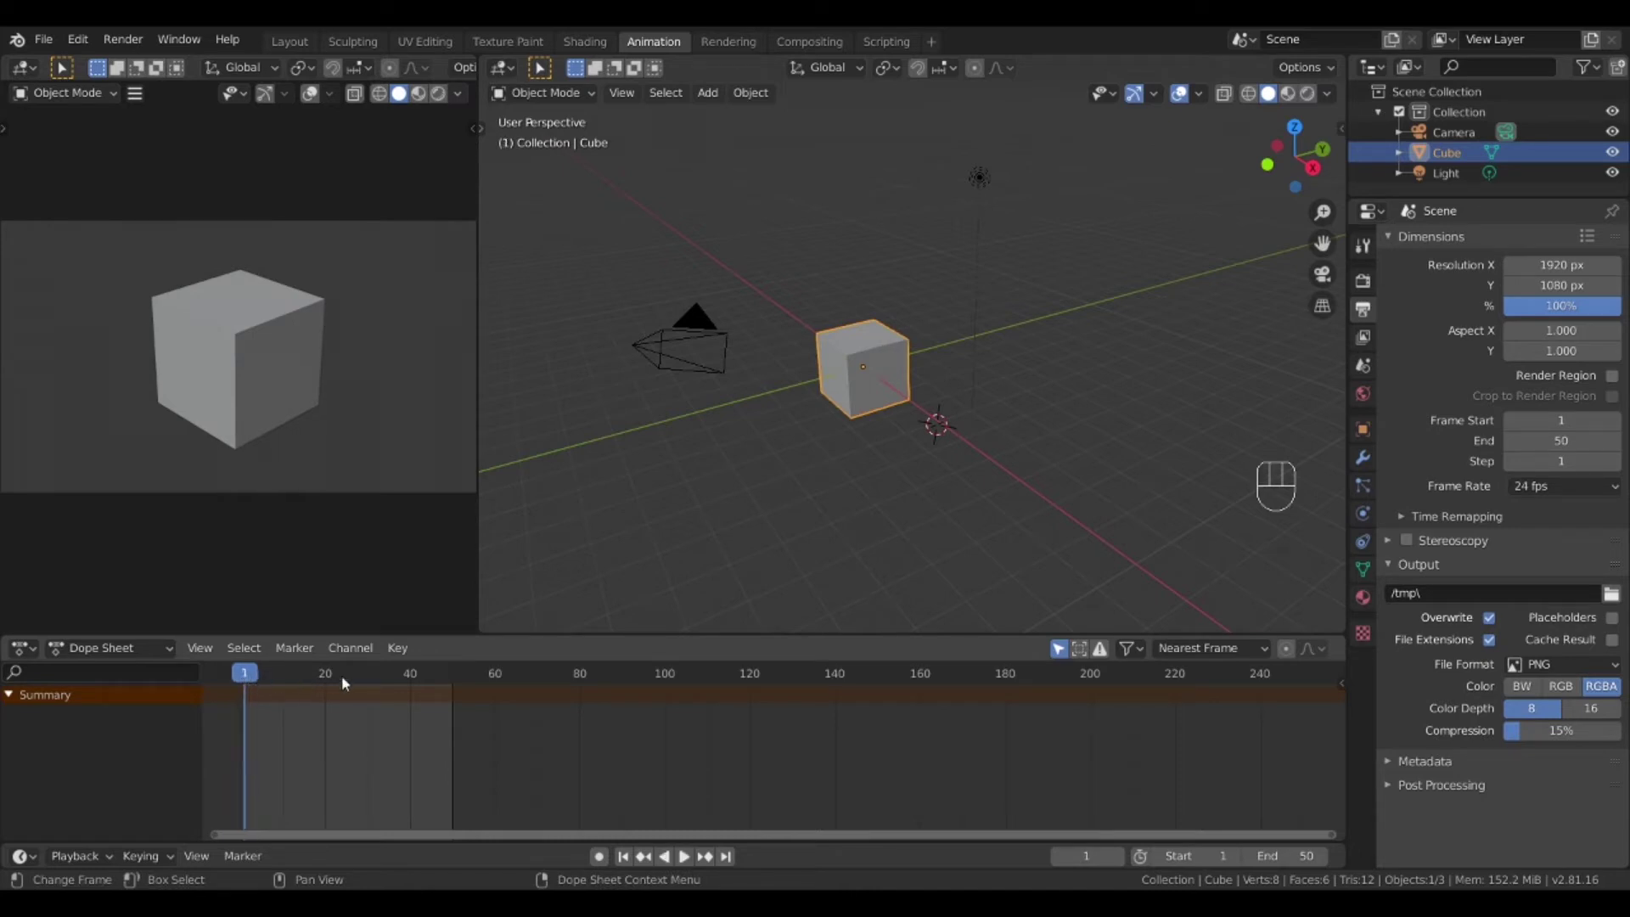
pyautogui.click(877, 466)
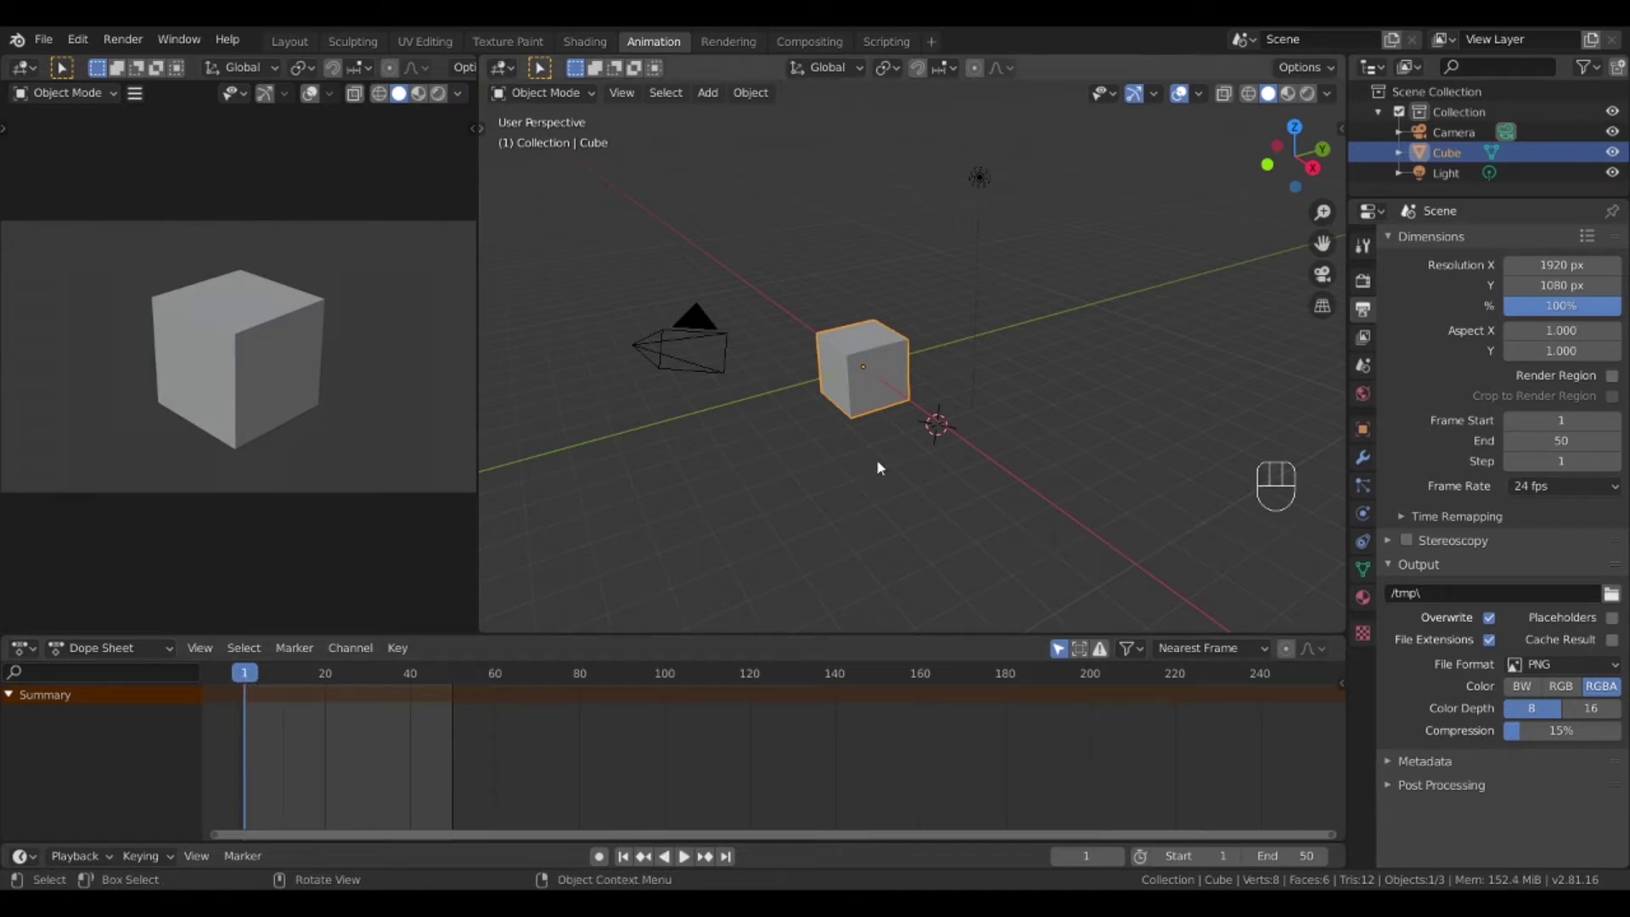
# - In front view, slide the cube along the X axis and zoom out
pyautogui.press('KP_1')
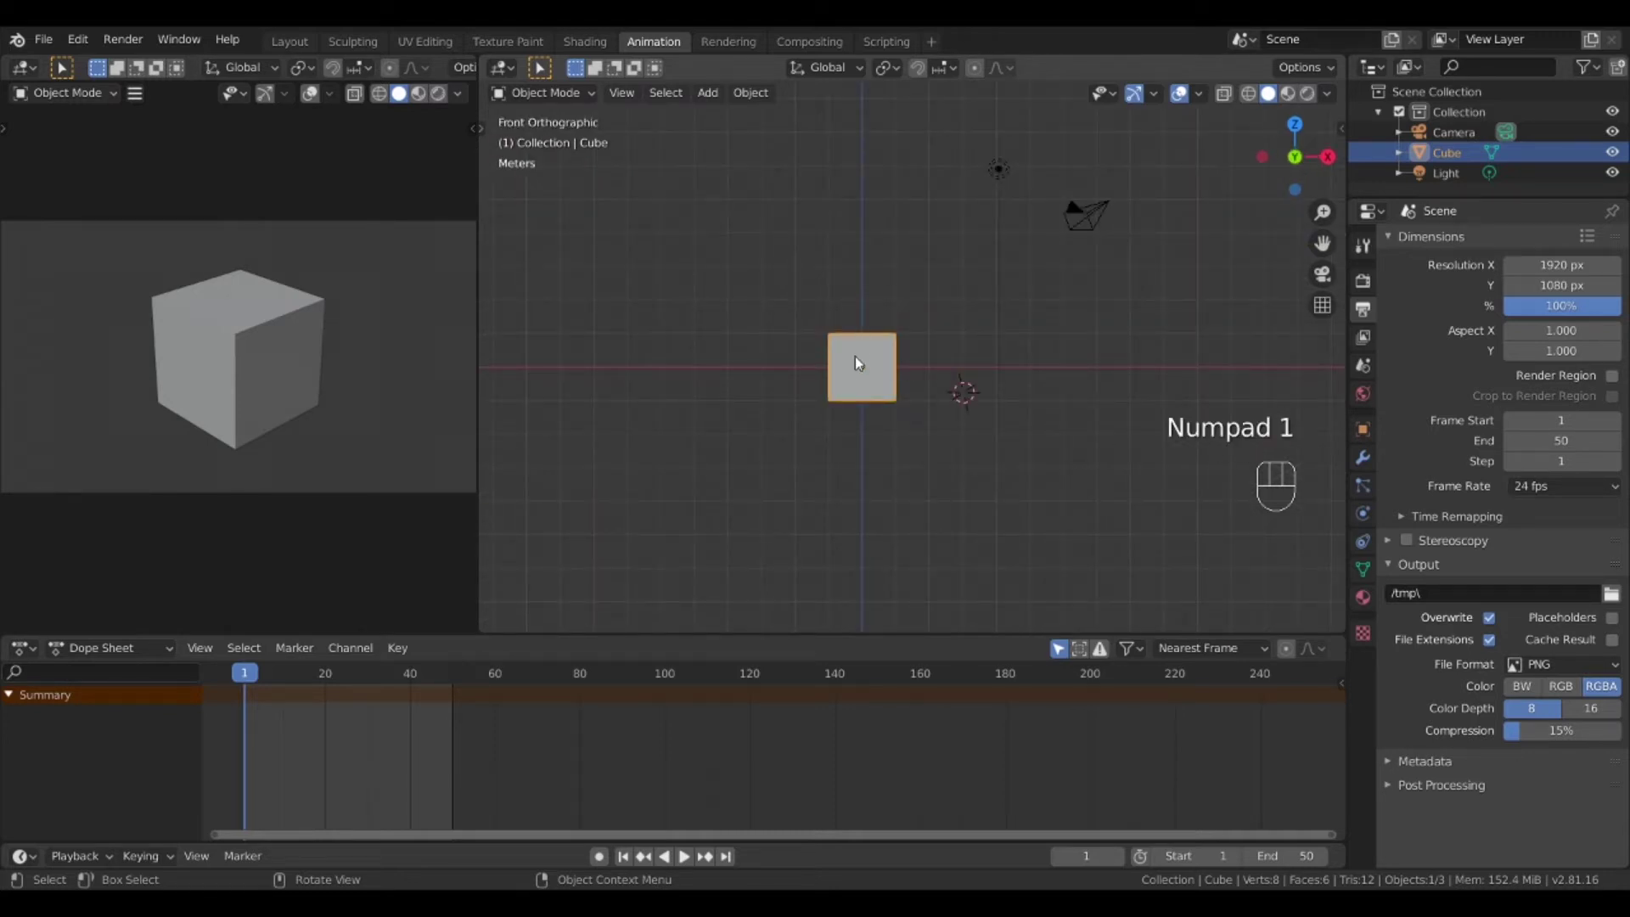
pyautogui.press('g')
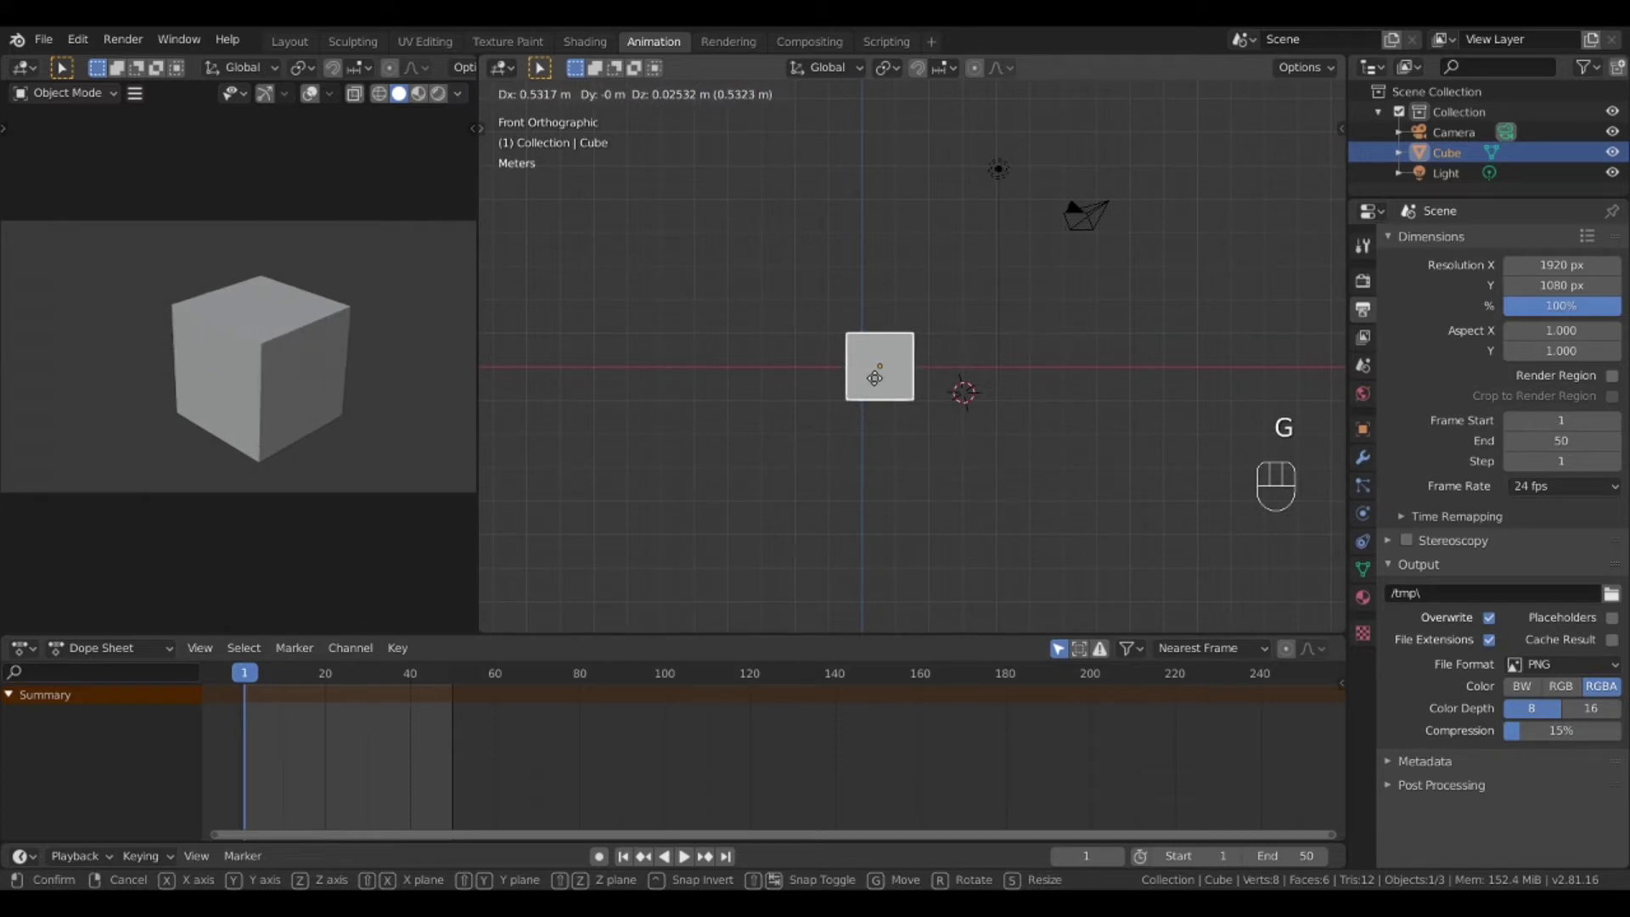
pyautogui.press('x')
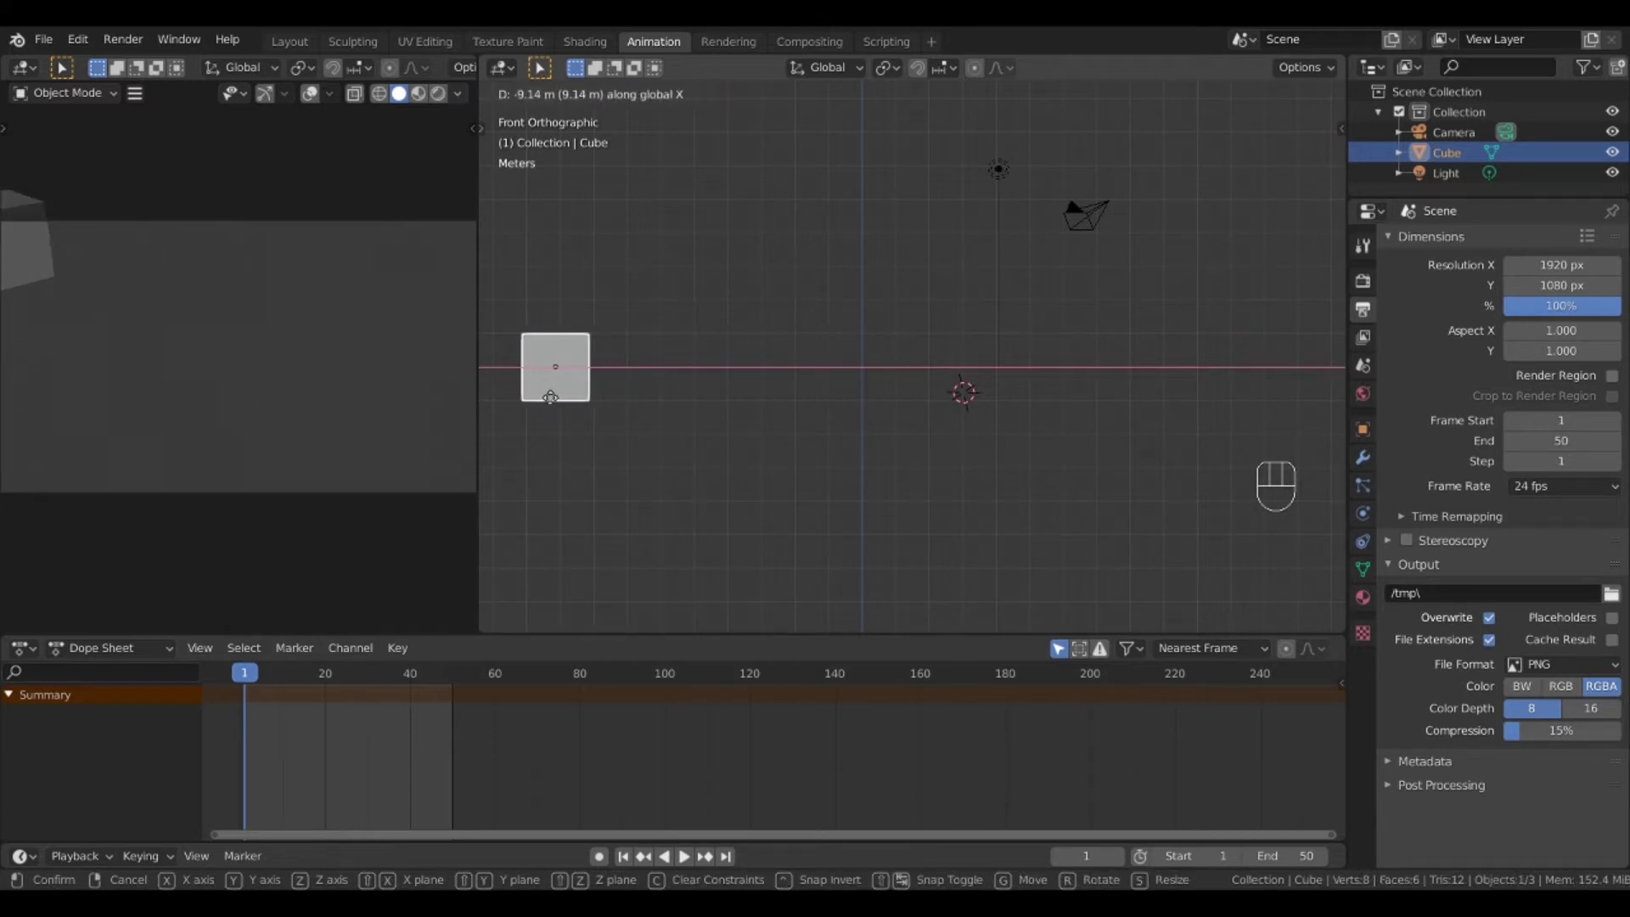
pyautogui.click(1327, 409)
pyautogui.scroll(-1, 618, 363)
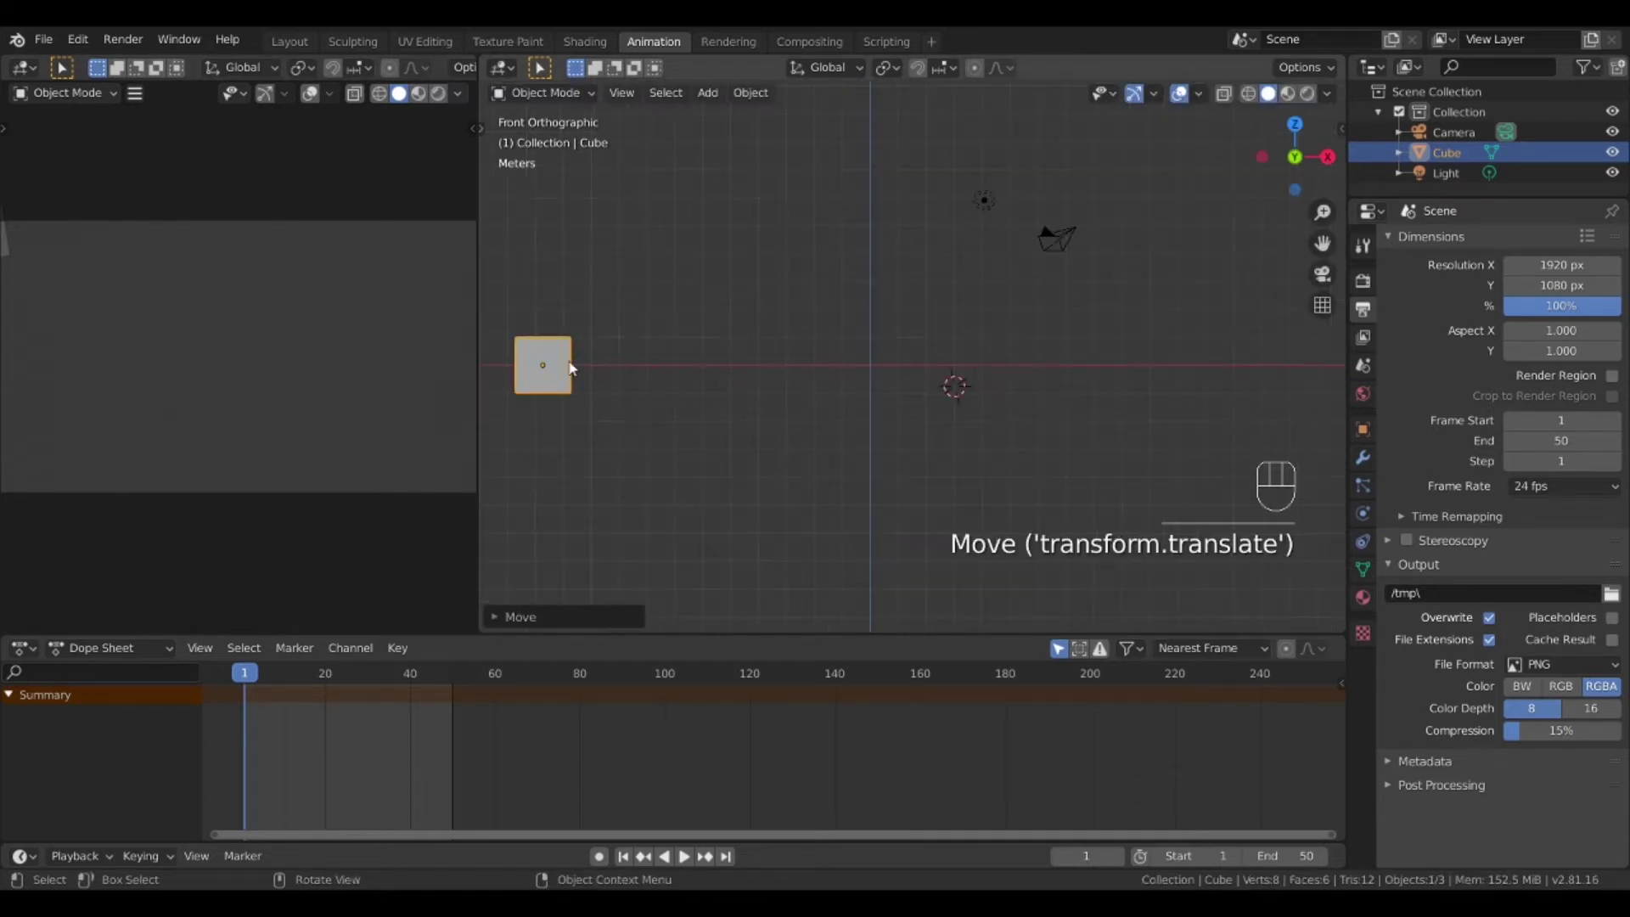
pyautogui.press('x')
# - Reselect the cube and move it further left along X to its starting position
pyautogui.click(677, 405)
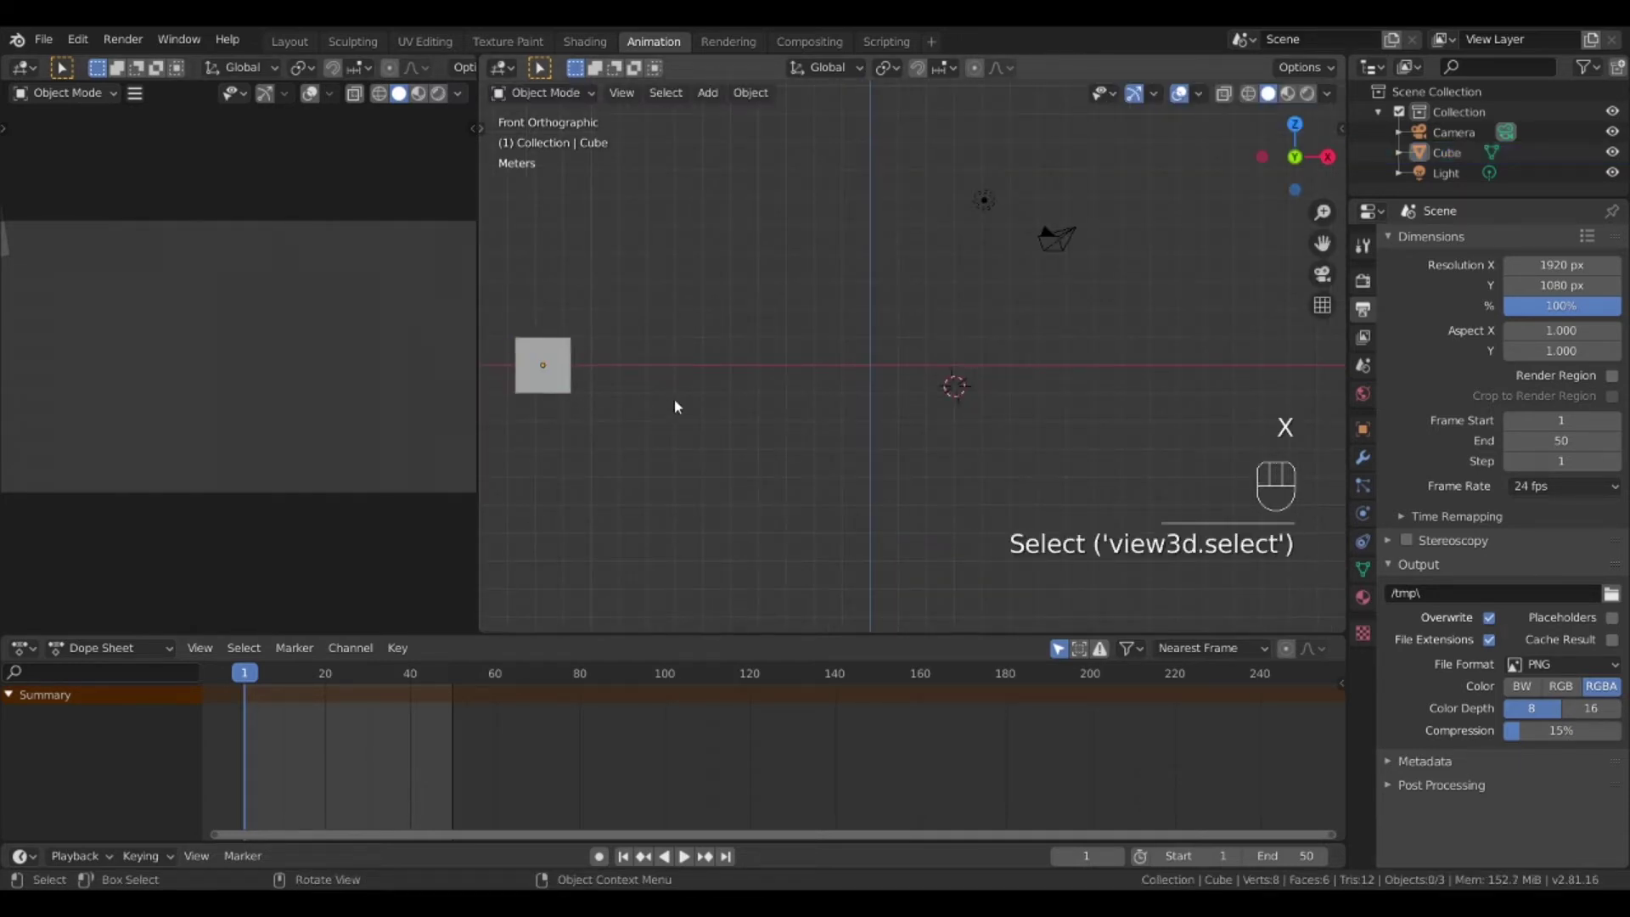
pyautogui.press('g')
pyautogui.press('x')
pyautogui.click(553, 363)
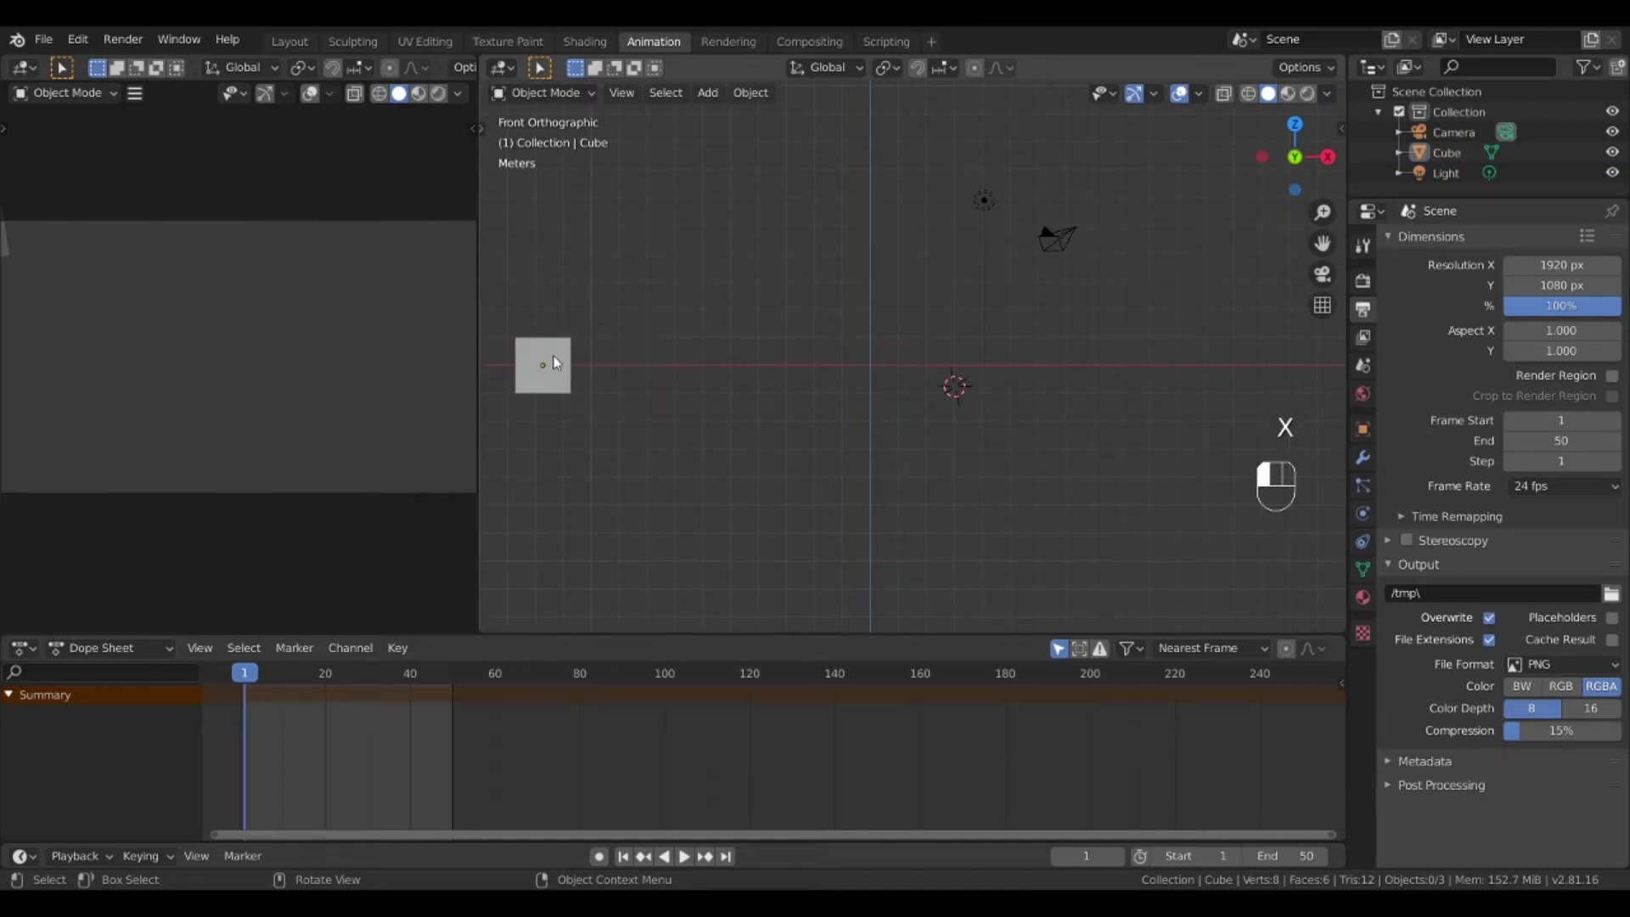
pyautogui.press('g')
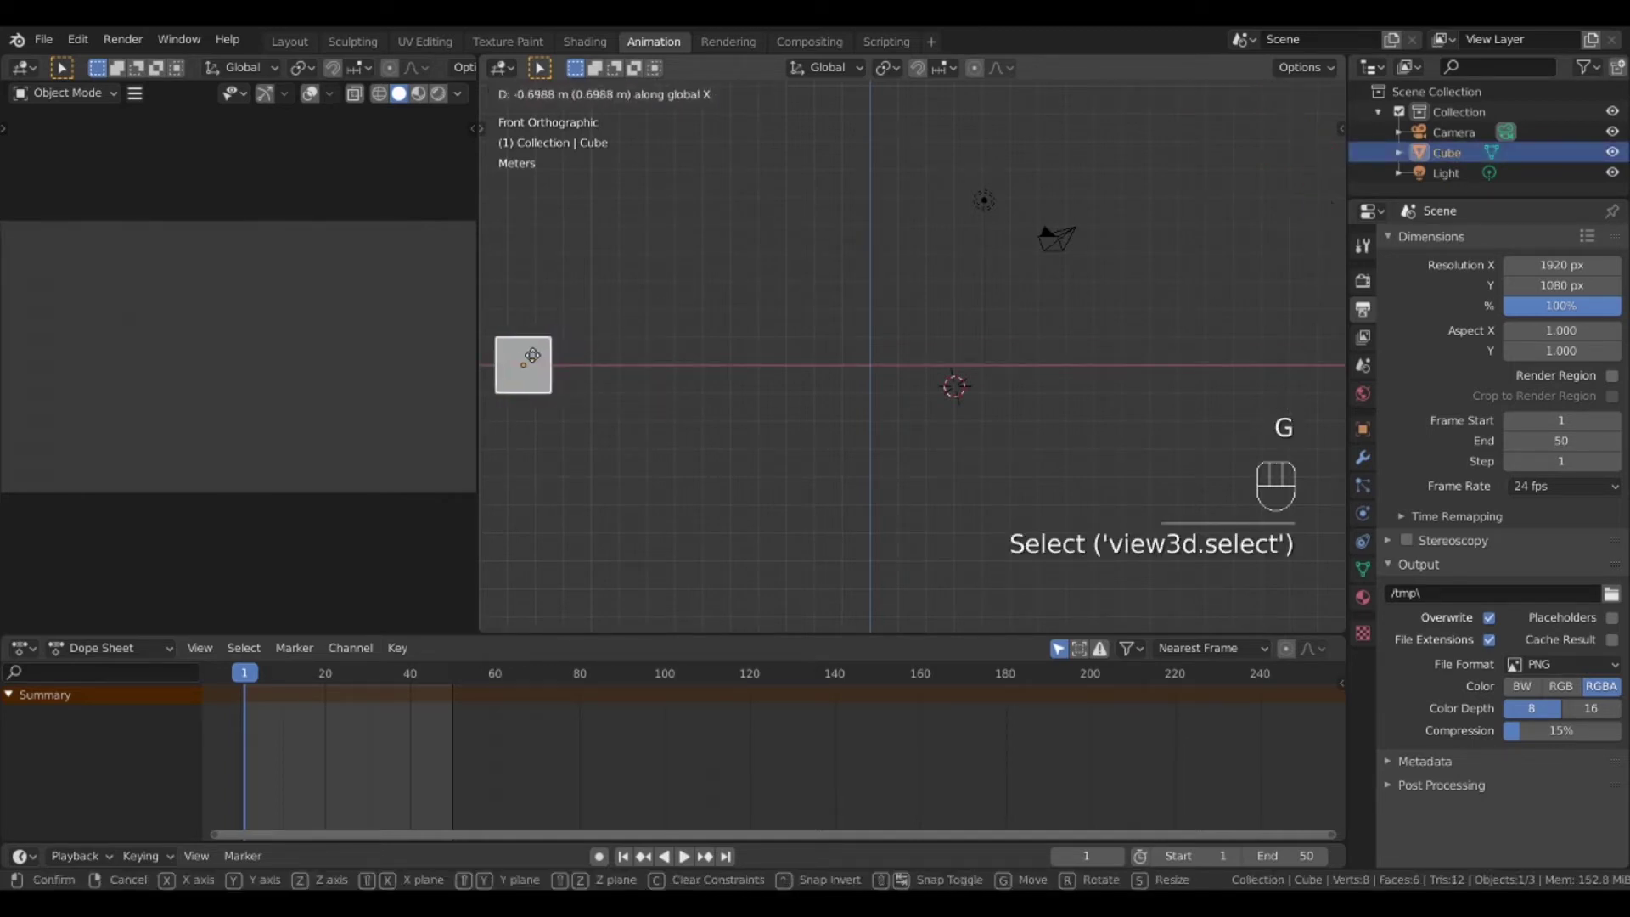
pyautogui.click(514, 355)
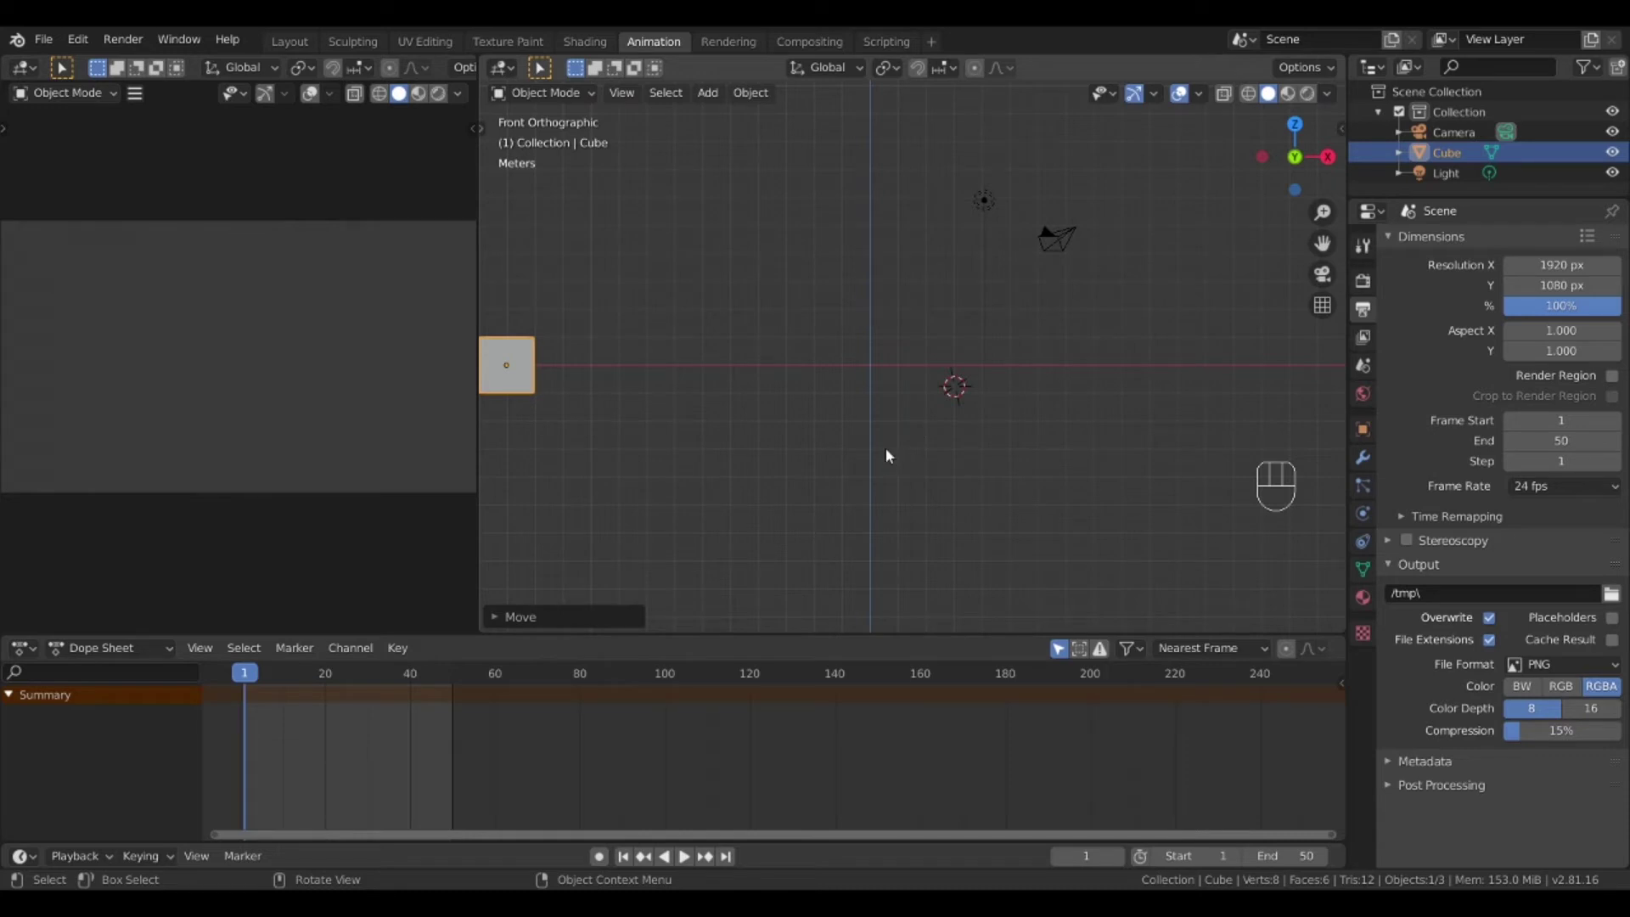
pyautogui.click(518, 374)
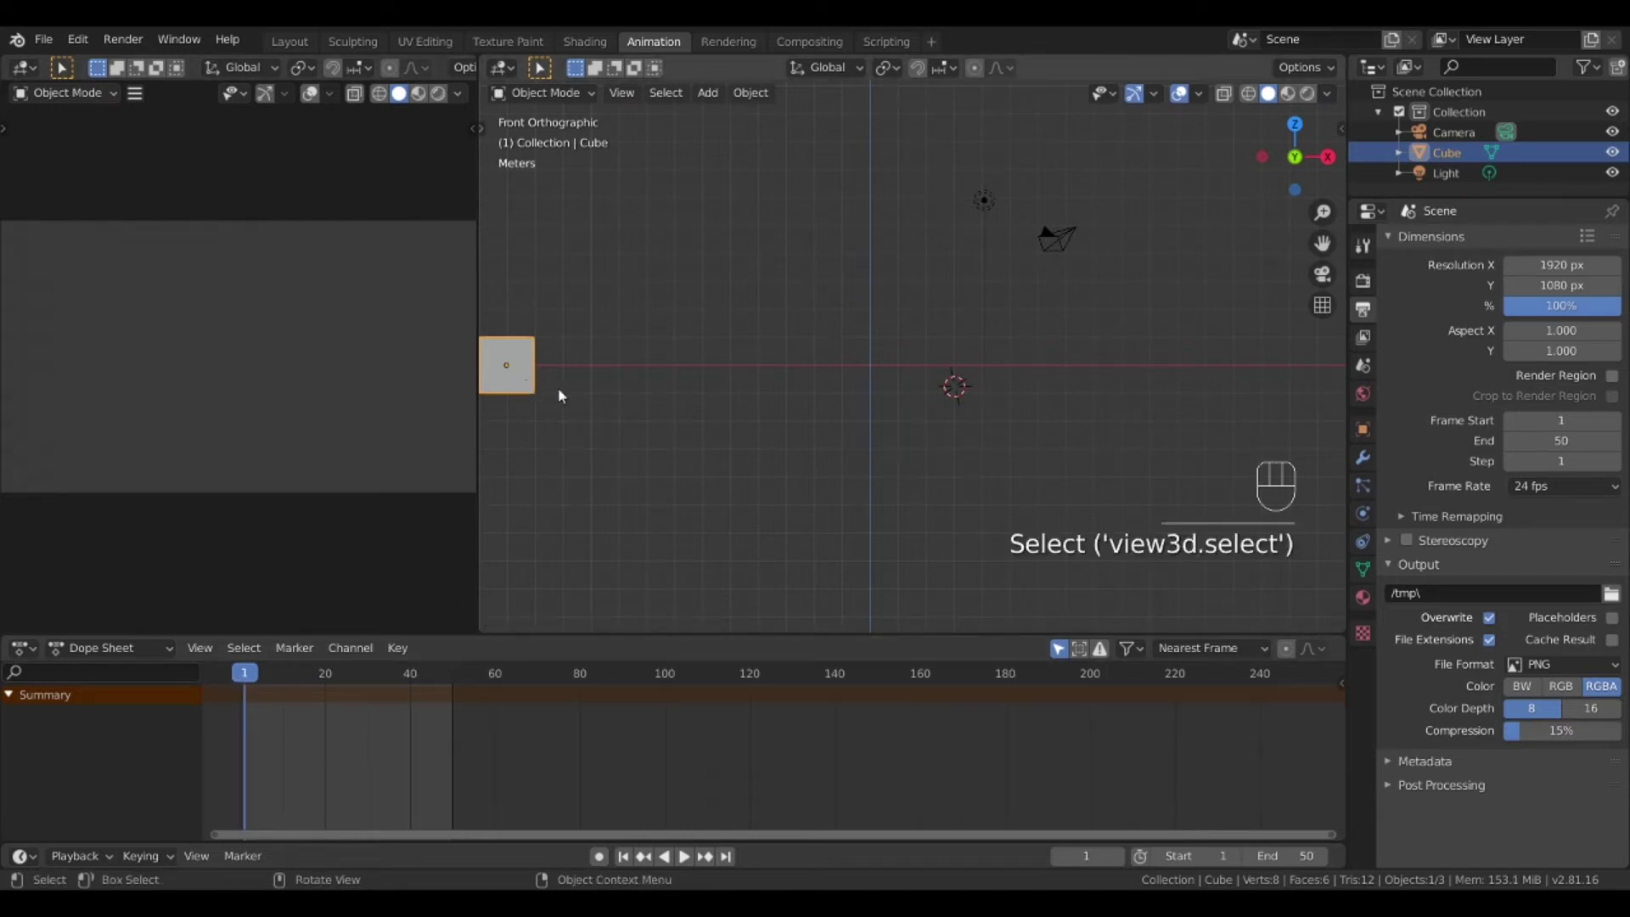
# - Insert a Location keyframe for the cube at frame 1, then scrub to frame 50
pyautogui.press('i')
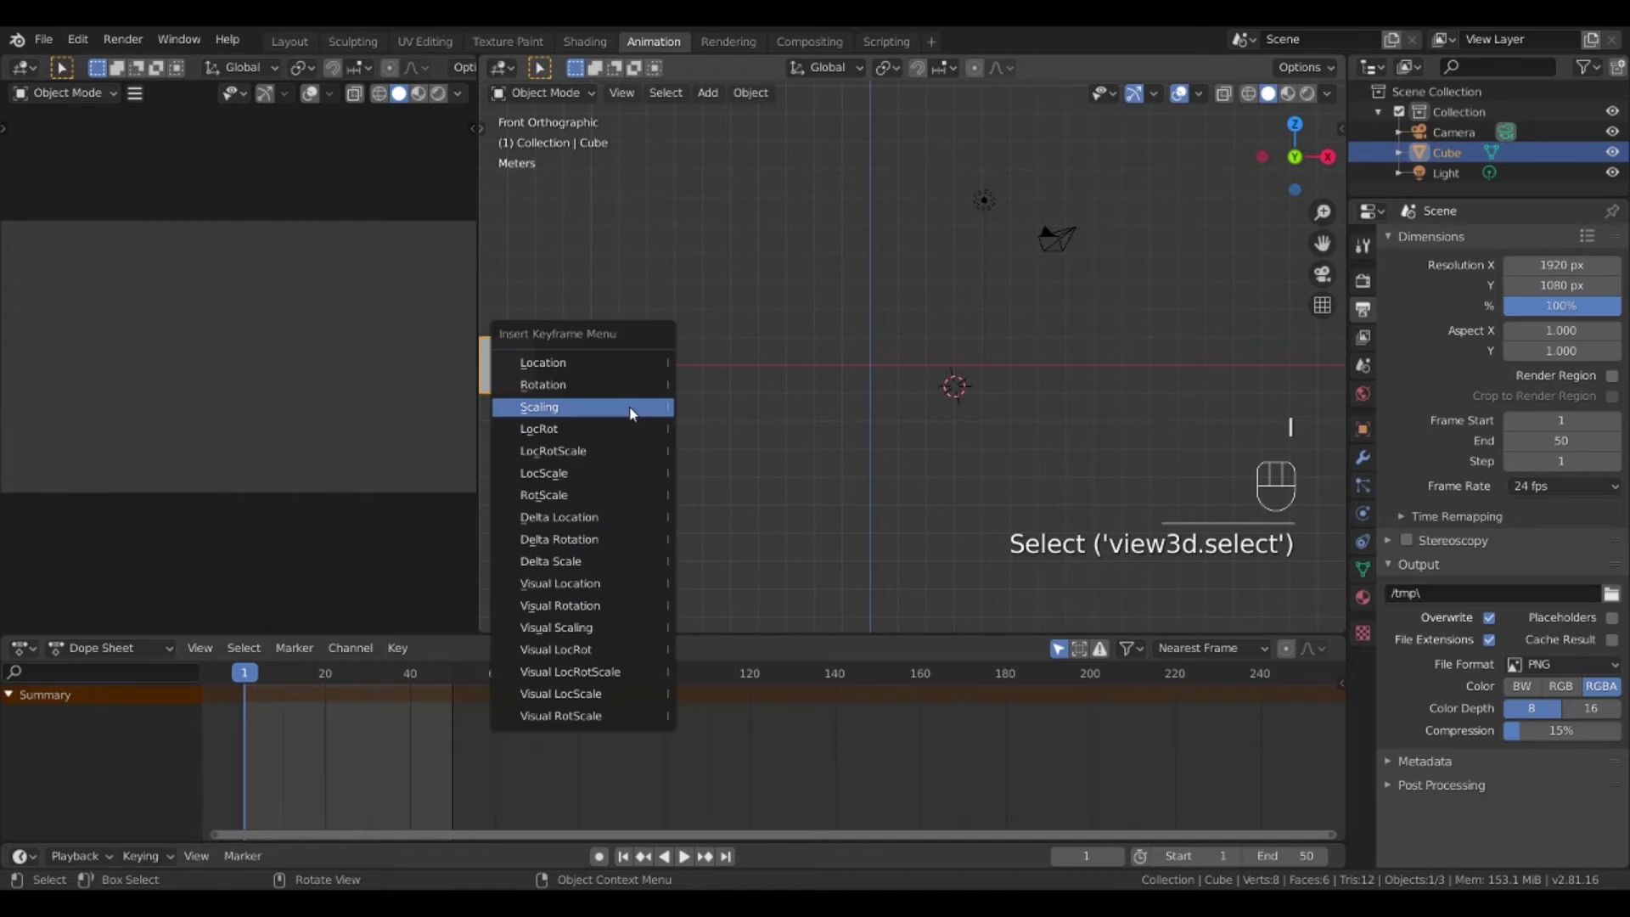
pyautogui.click(557, 365)
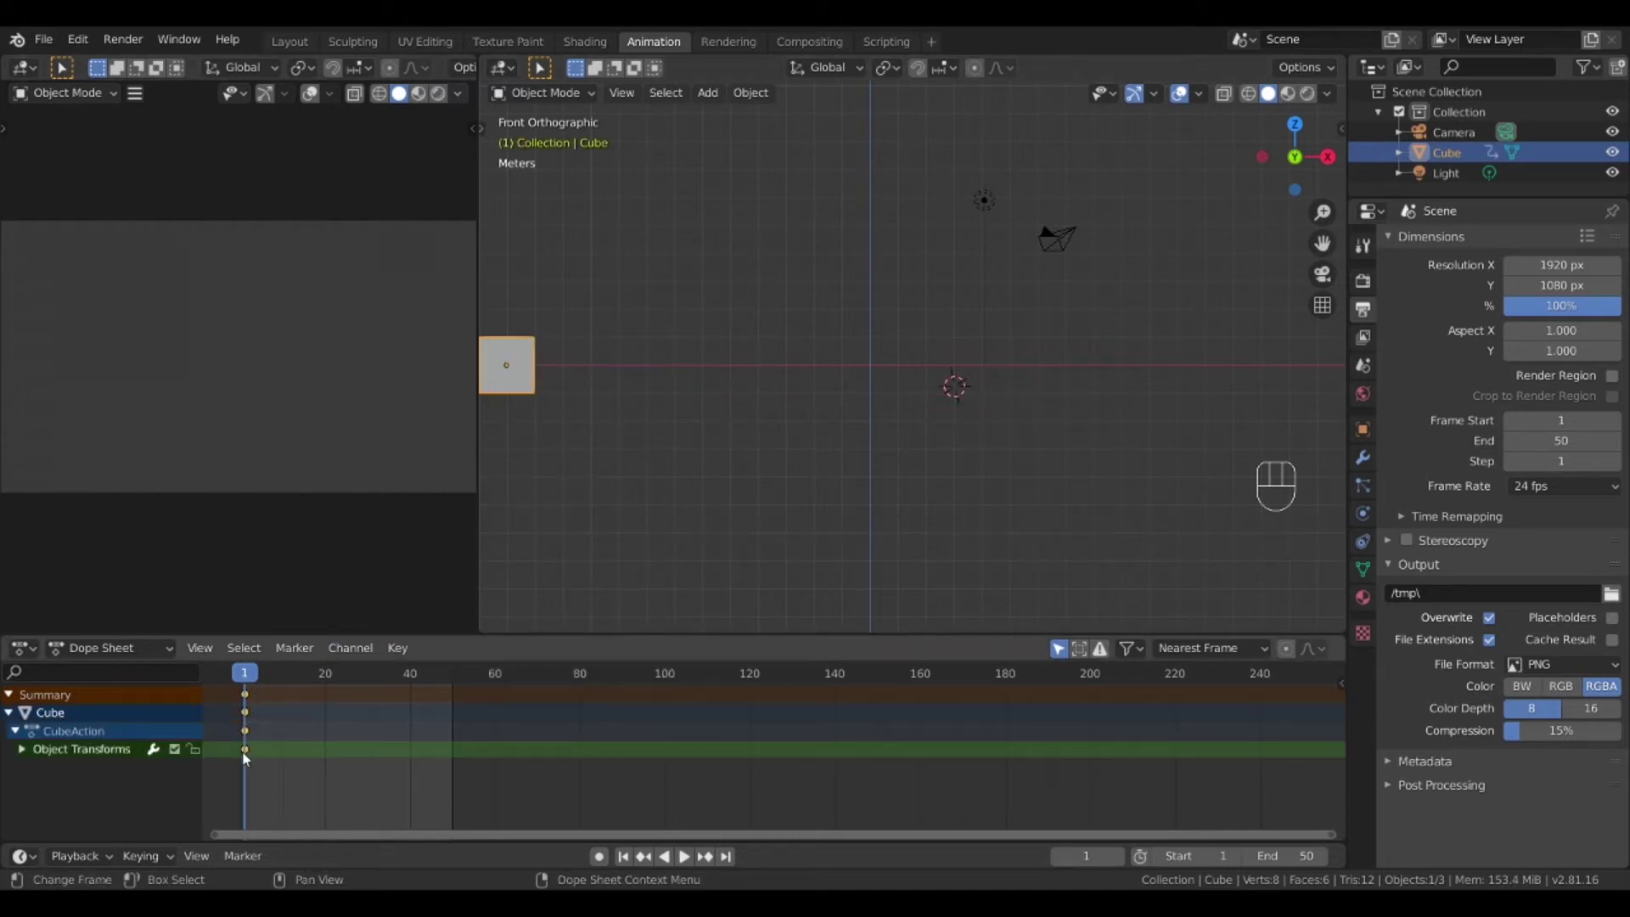
pyautogui.click(21, 748)
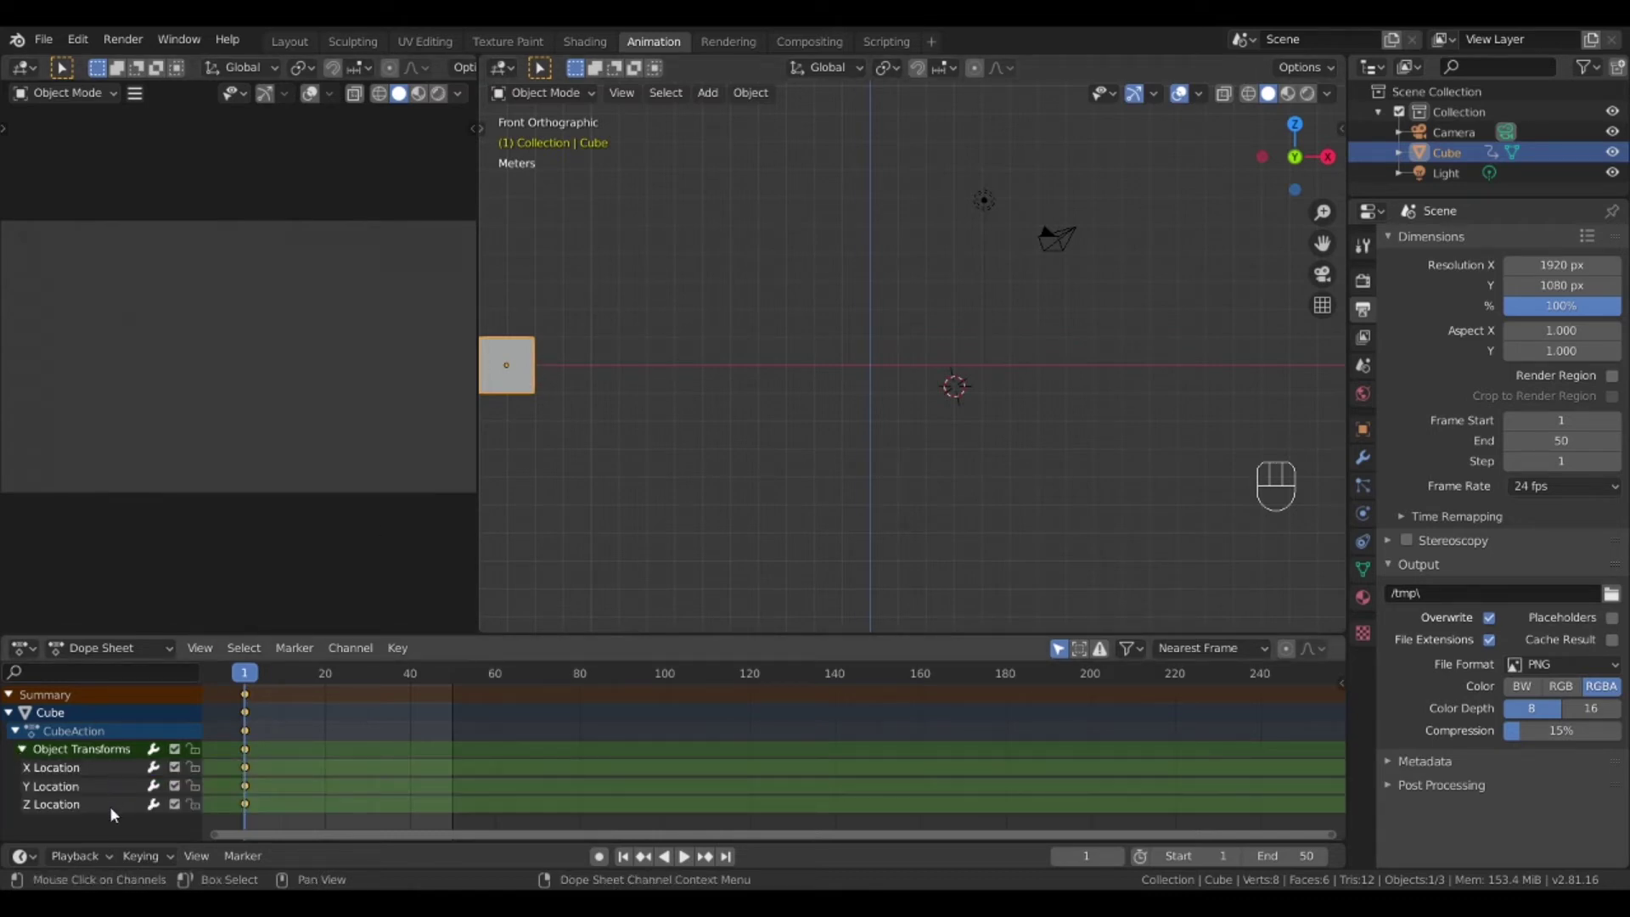
pyautogui.click(21, 749)
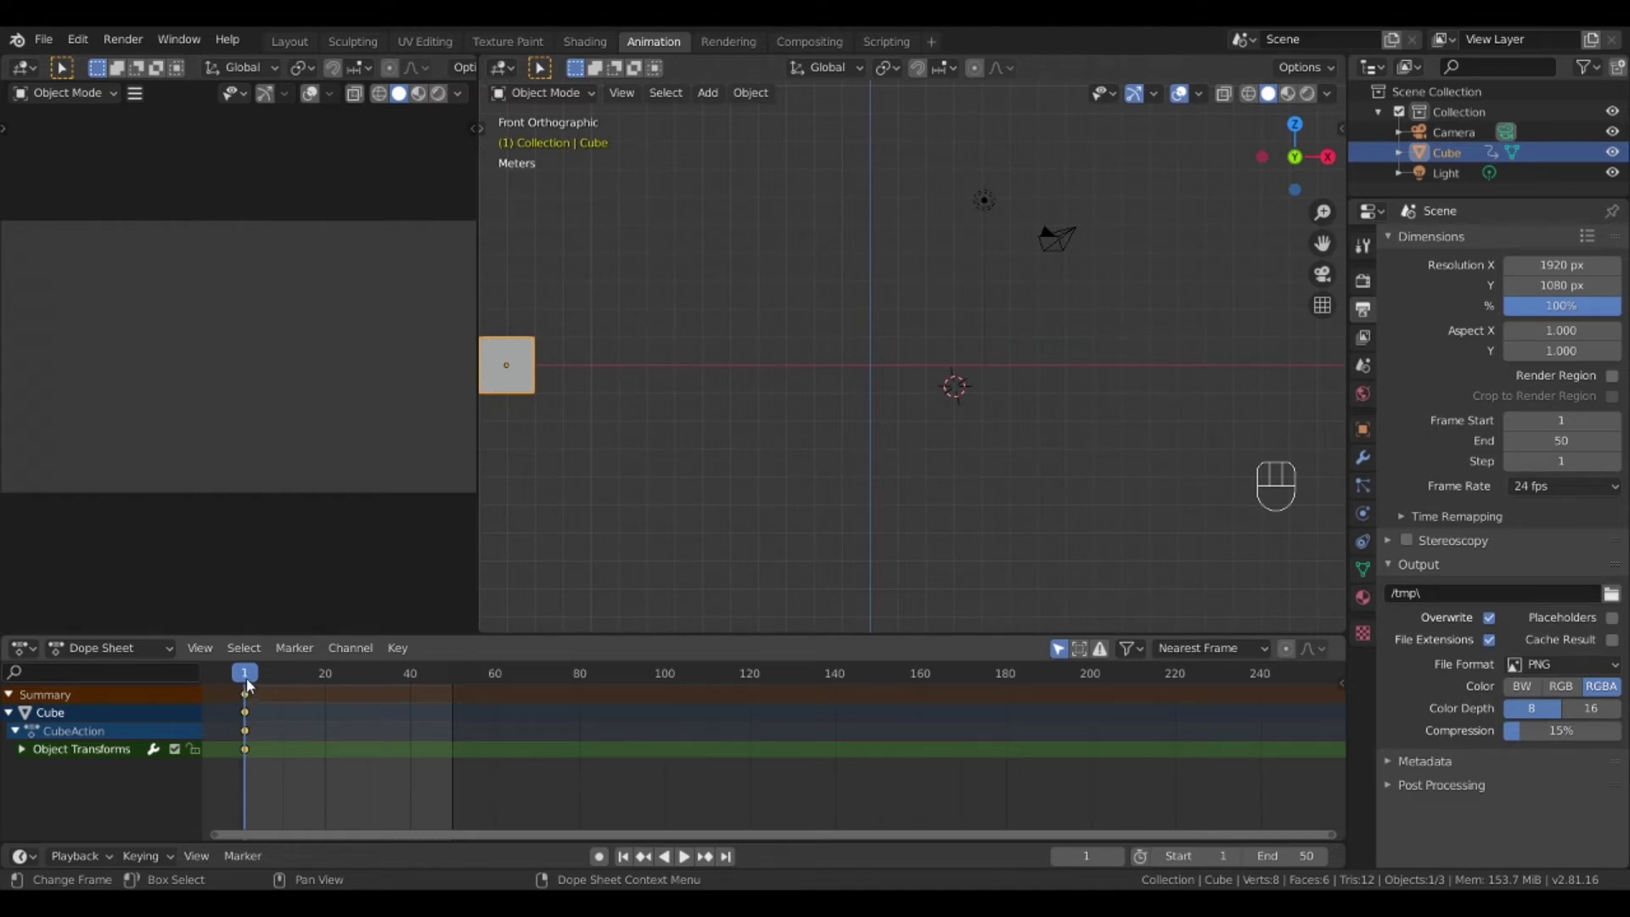
pyautogui.moveTo(246, 679); pyautogui.dragTo(452, 682)
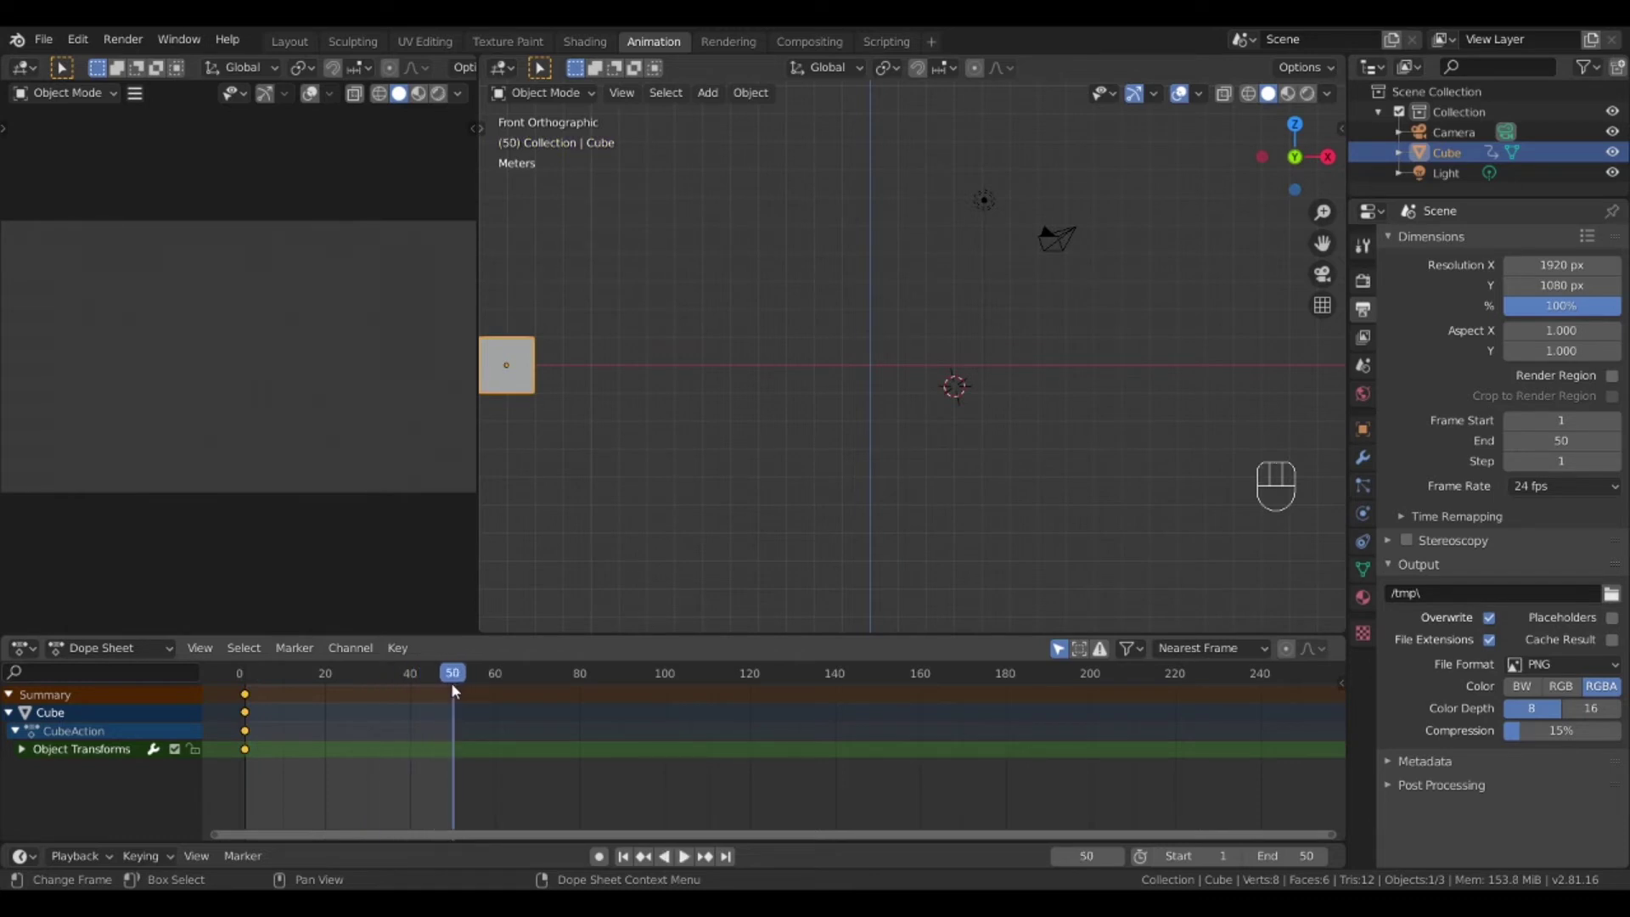
# - Slide the cube along X to a spot right of centre
pyautogui.click(507, 382)
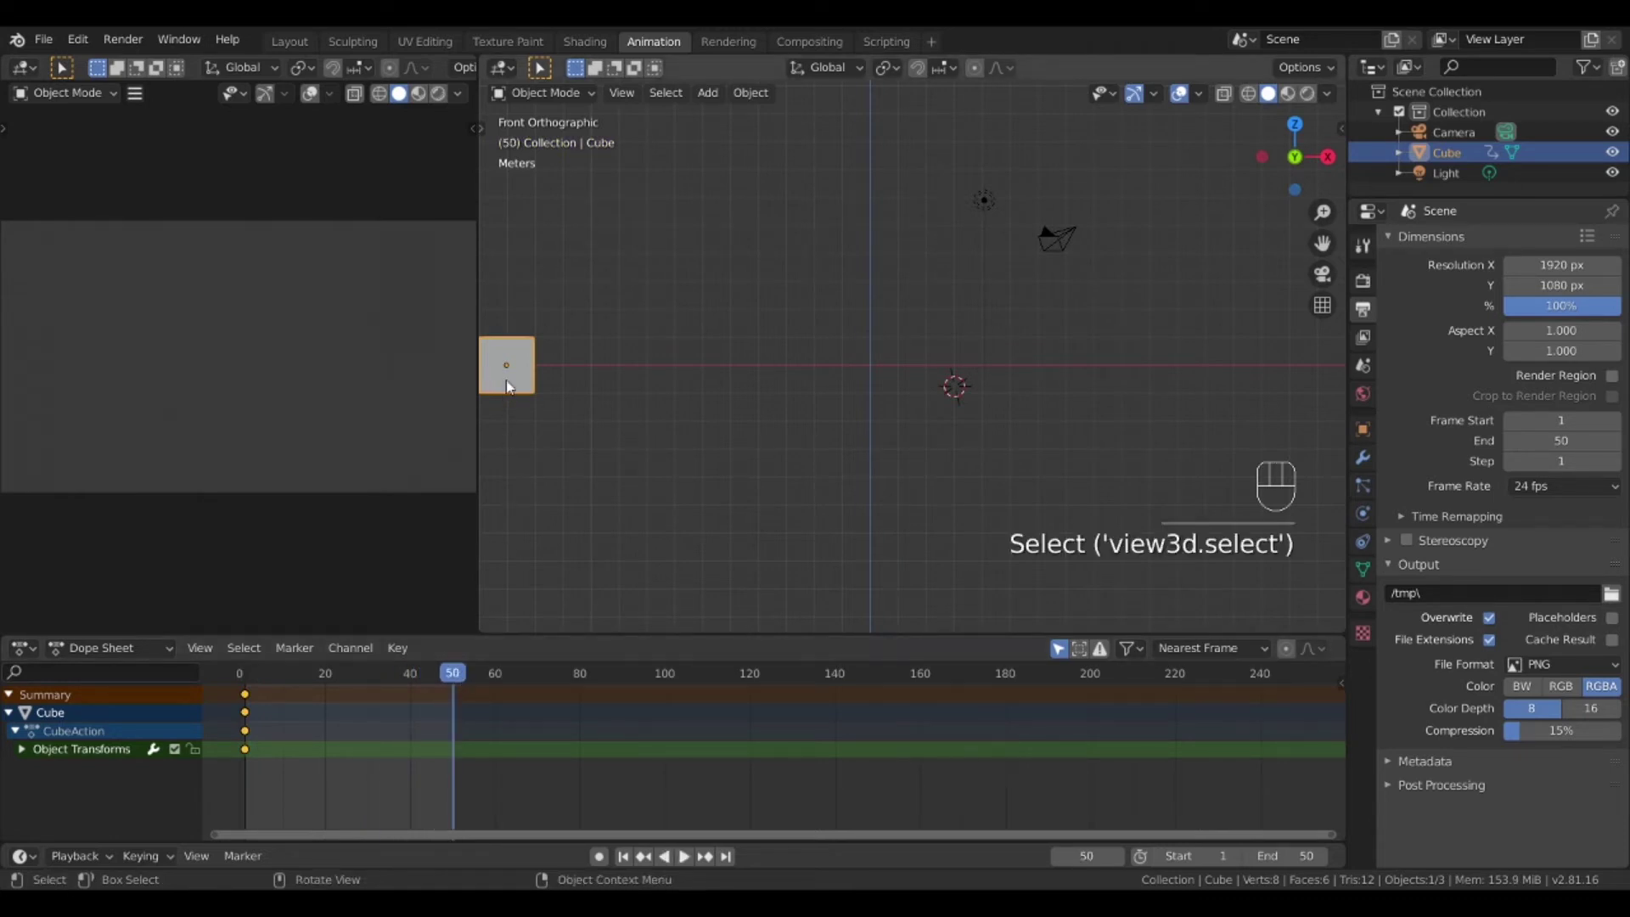
pyautogui.press('g')
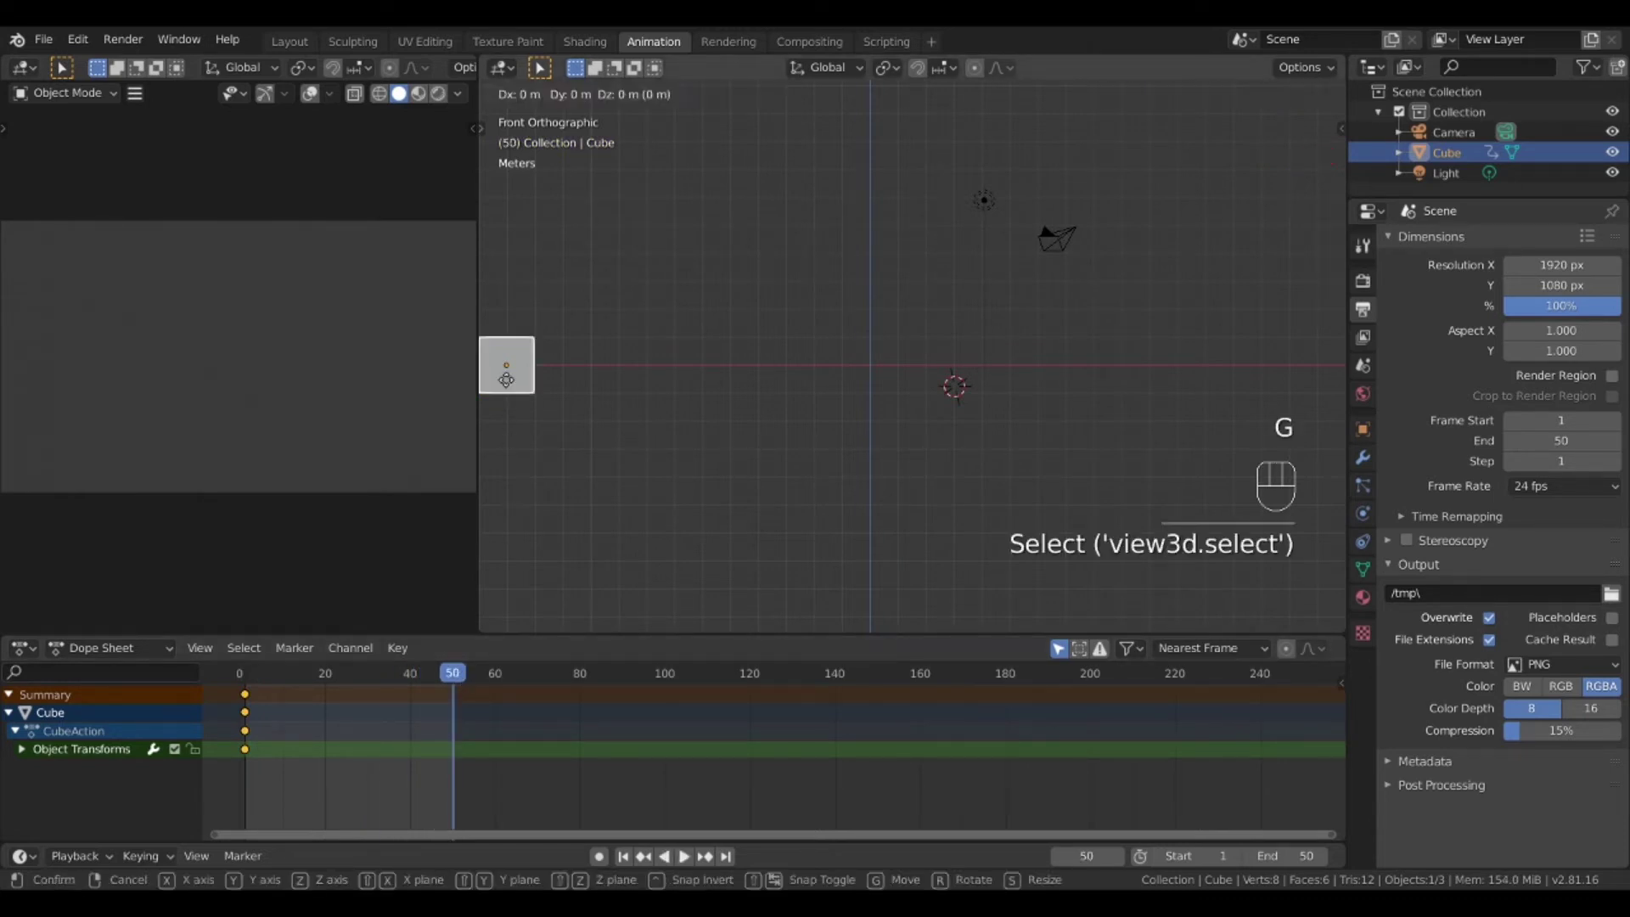
pyautogui.press('x')
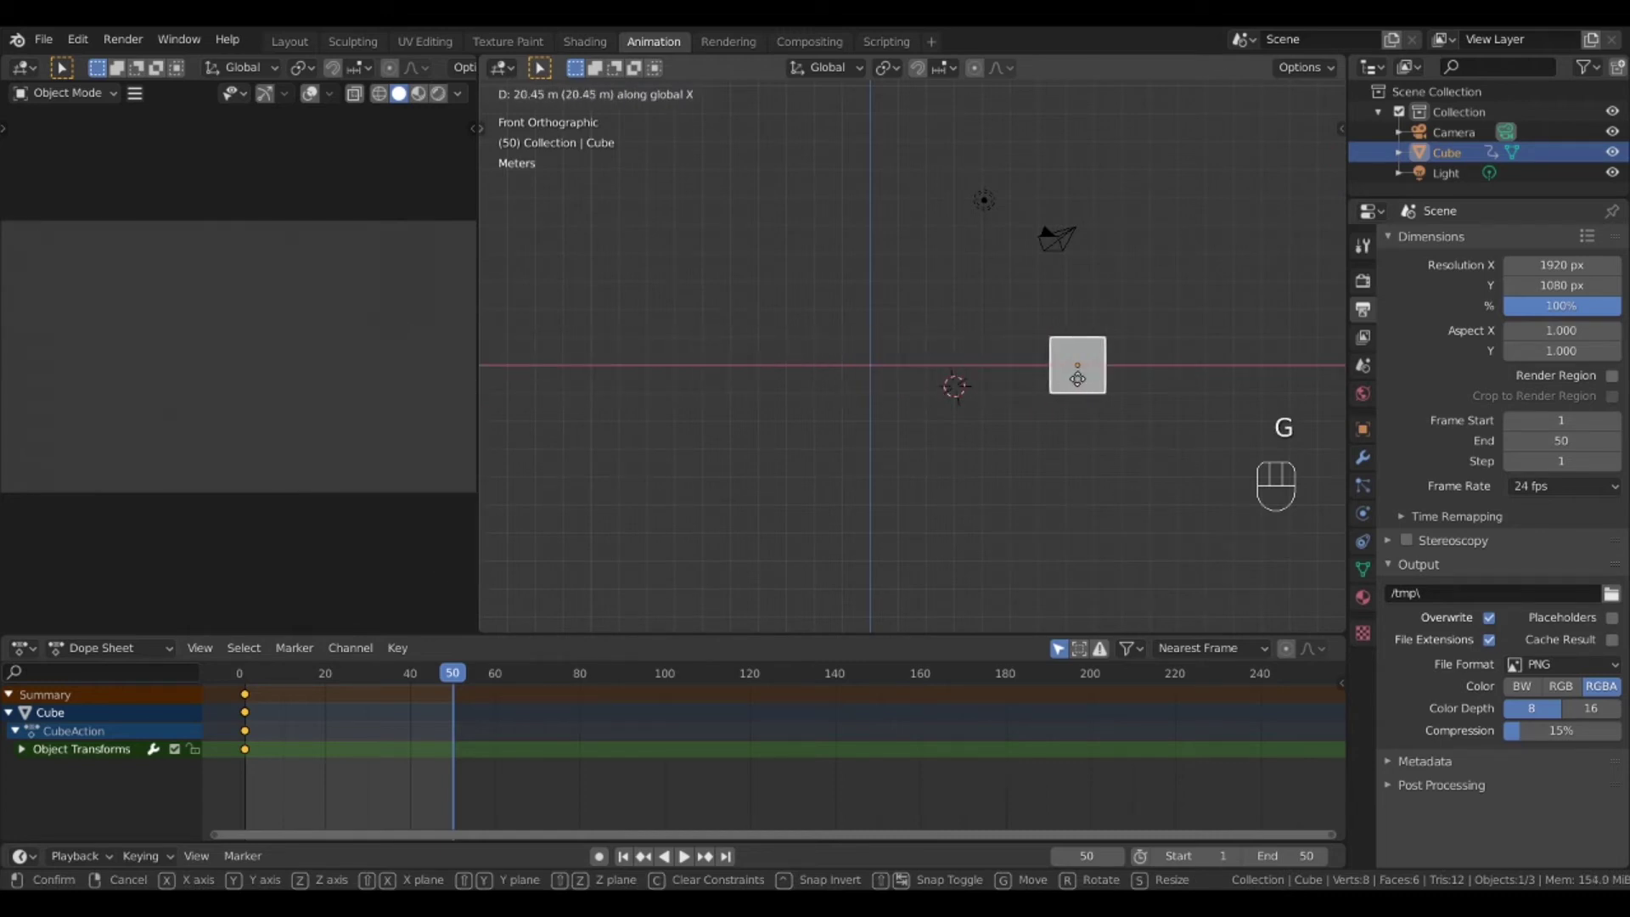
pyautogui.click(1090, 378)
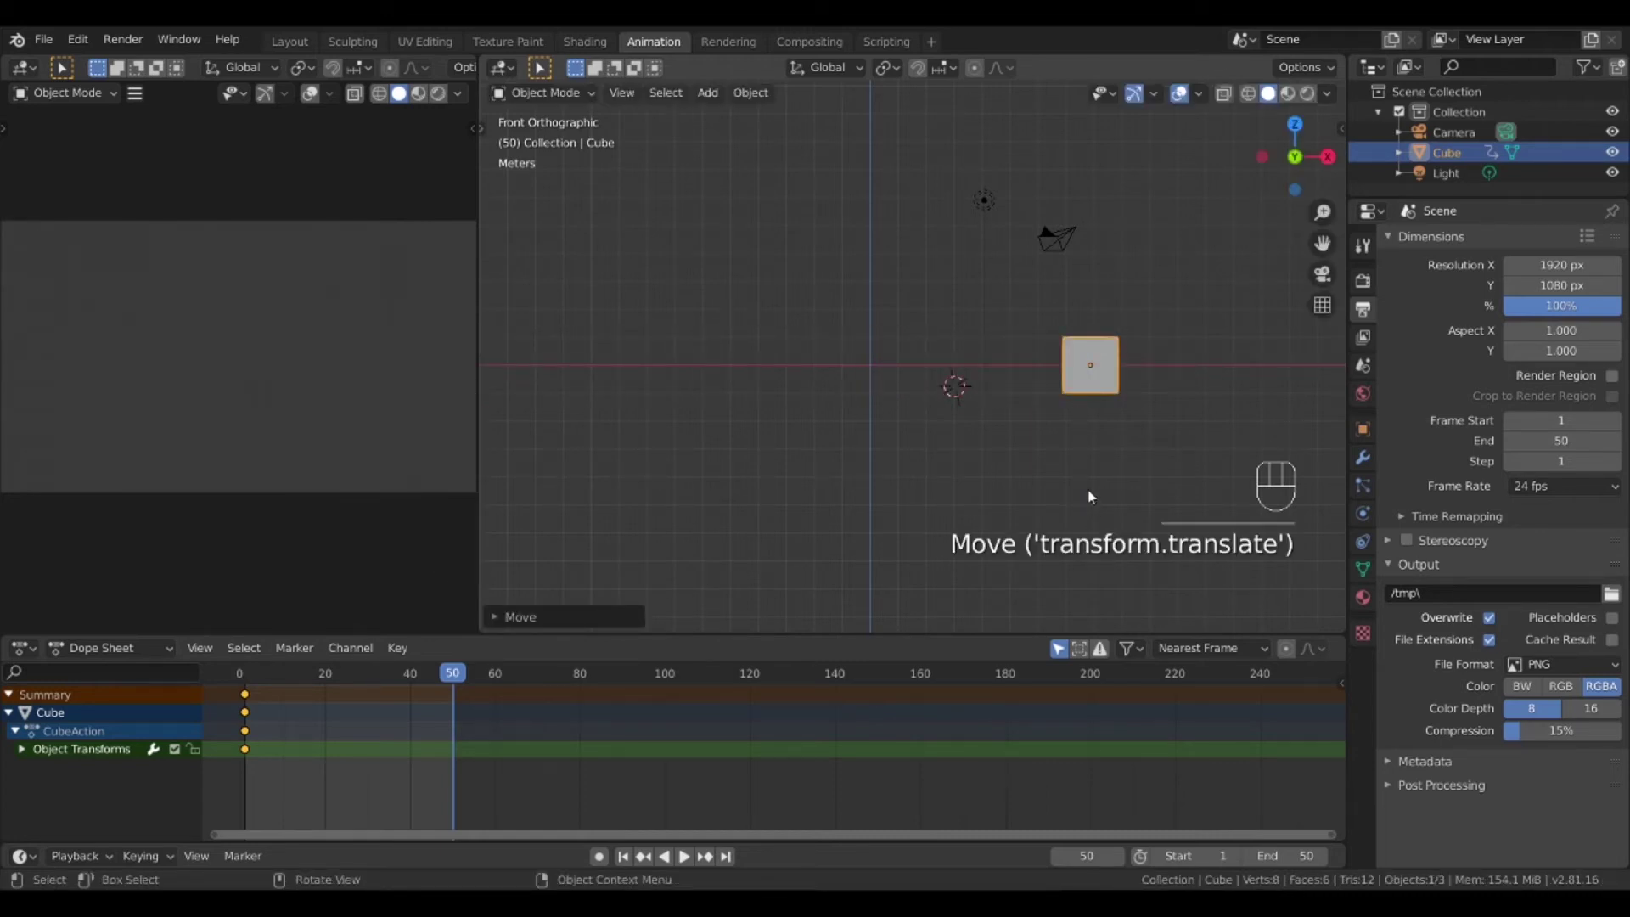
# - Insert a Location keyframe for the cube at frame 50 and start playback
pyautogui.click(1103, 388)
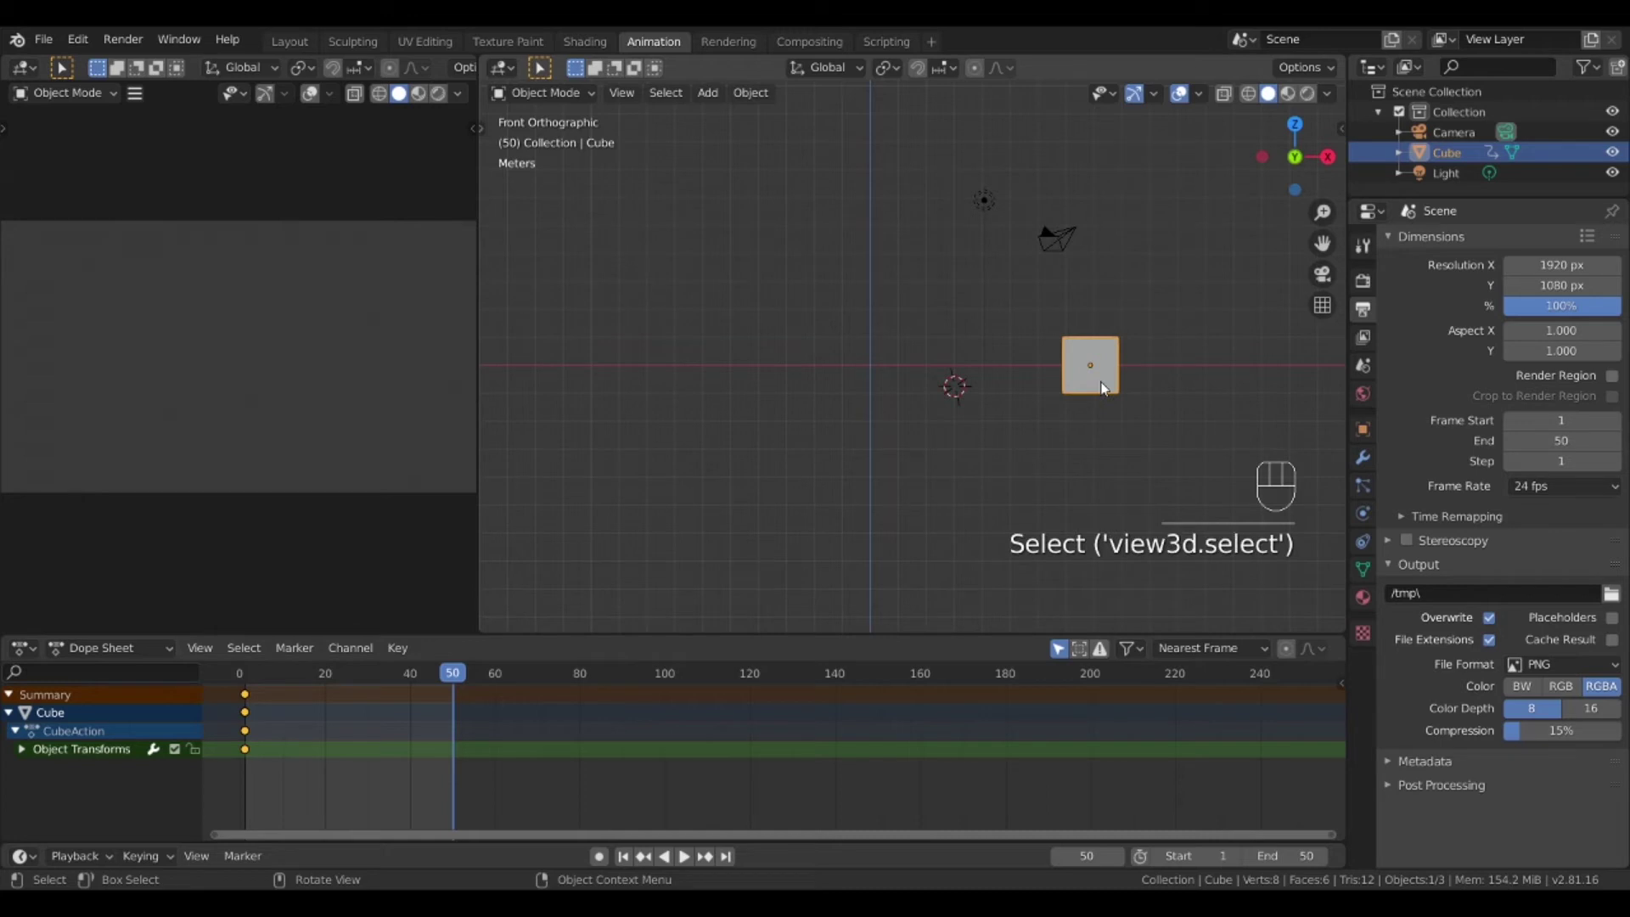
pyautogui.press('i')
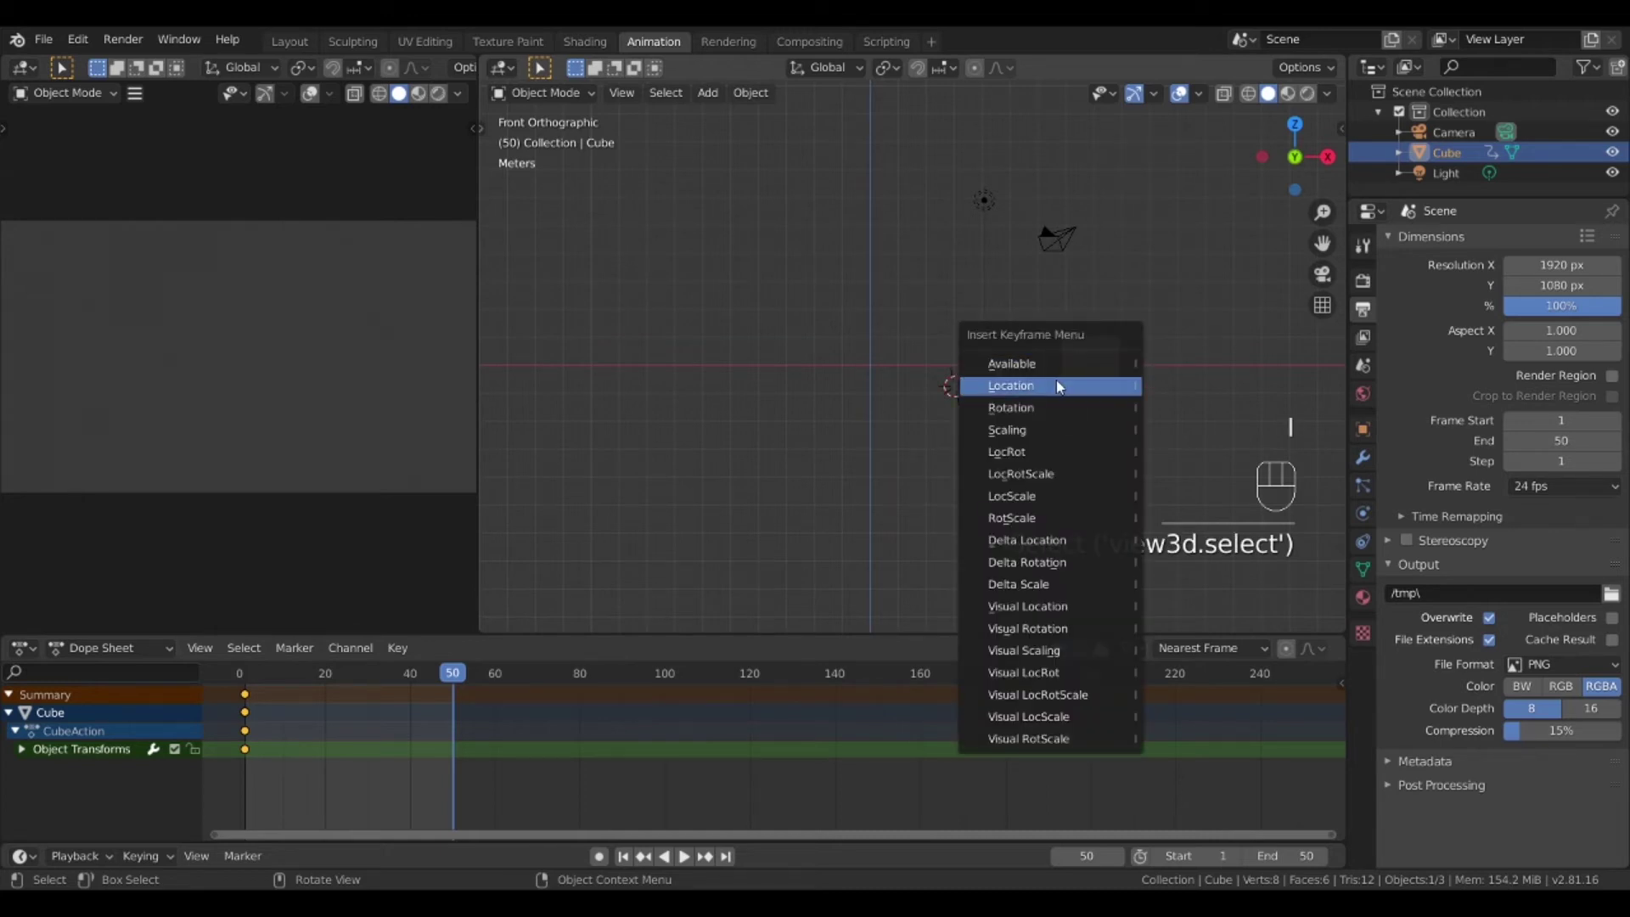
pyautogui.click(1056, 385)
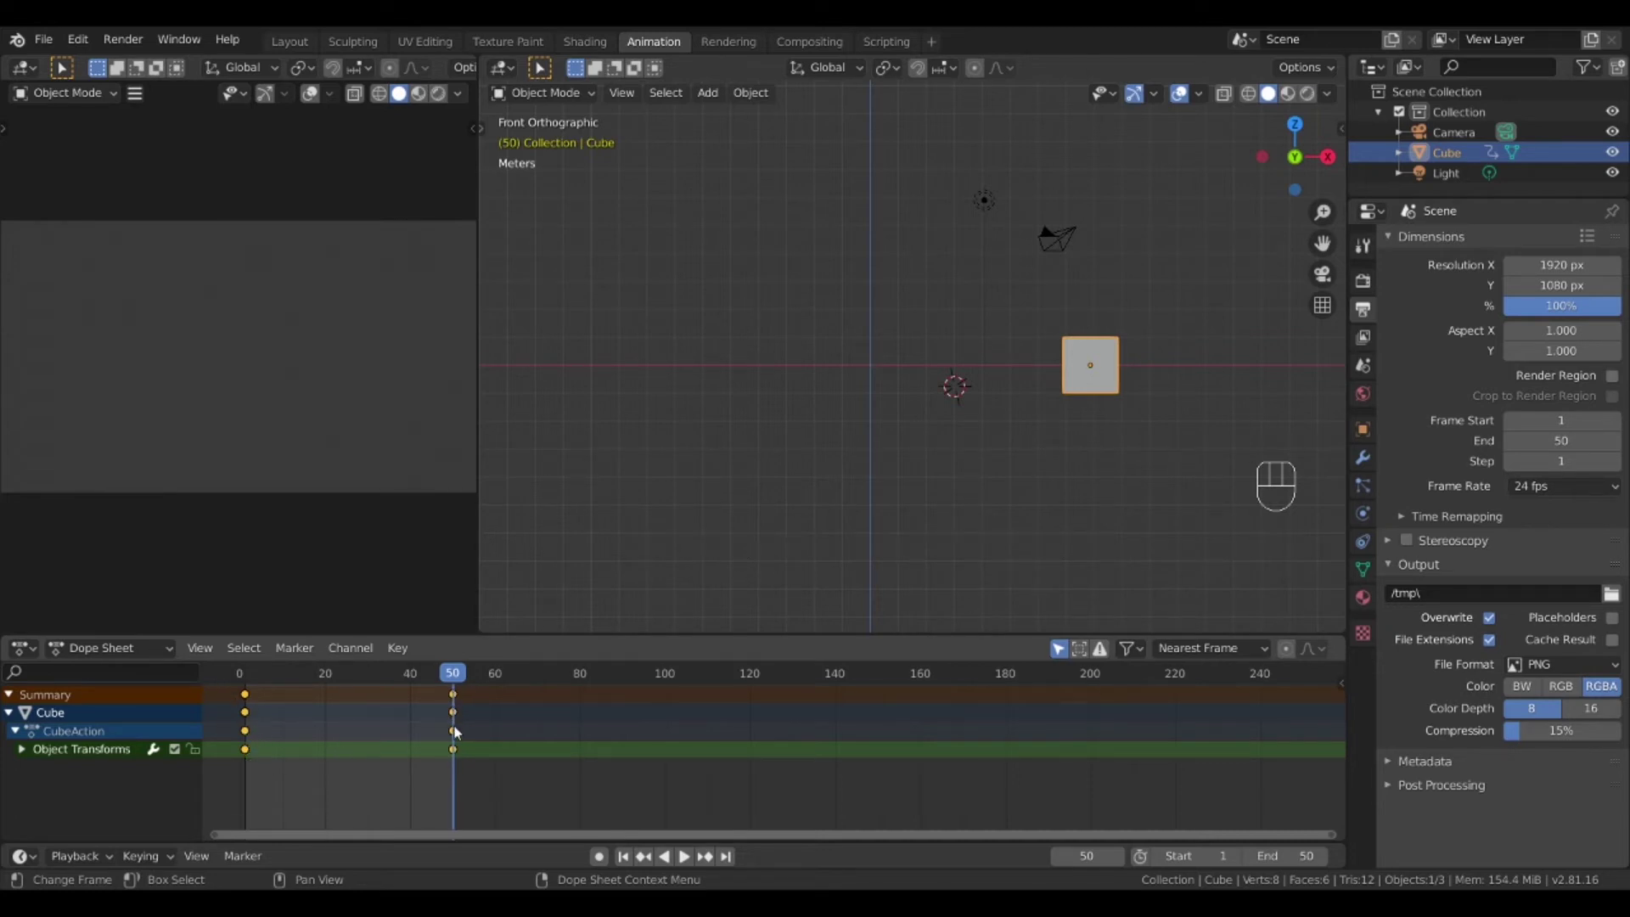
pyautogui.click(683, 856)
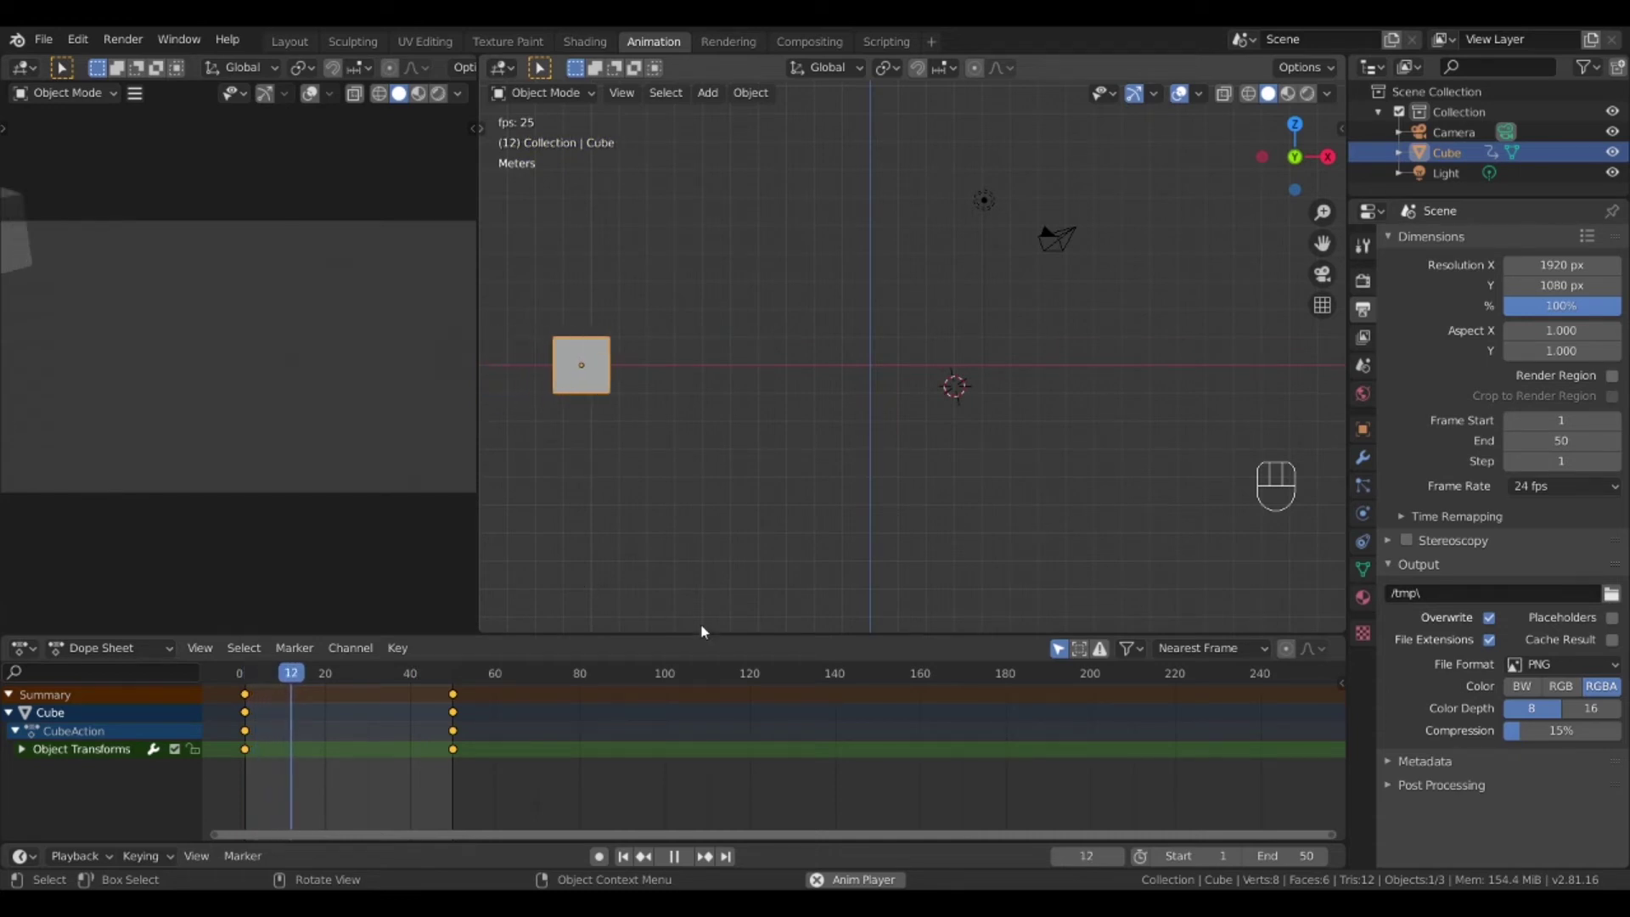
# - Stop playback, glance at the Render menu, and return the timeline to frame 1
pyautogui.click(672, 856)
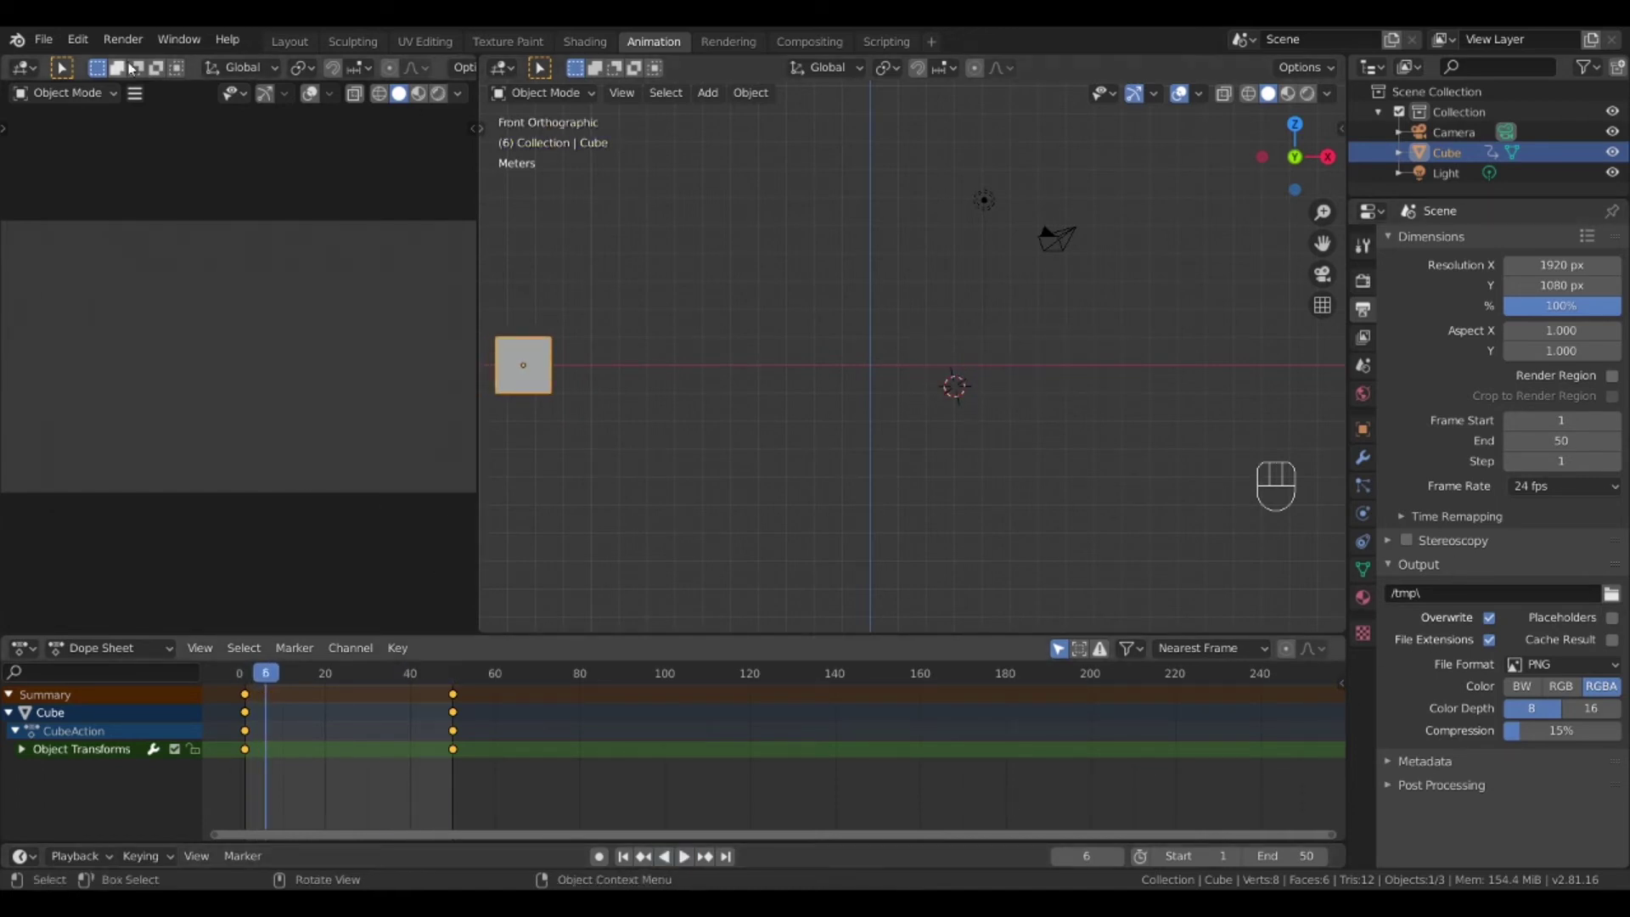
pyautogui.click(109, 39)
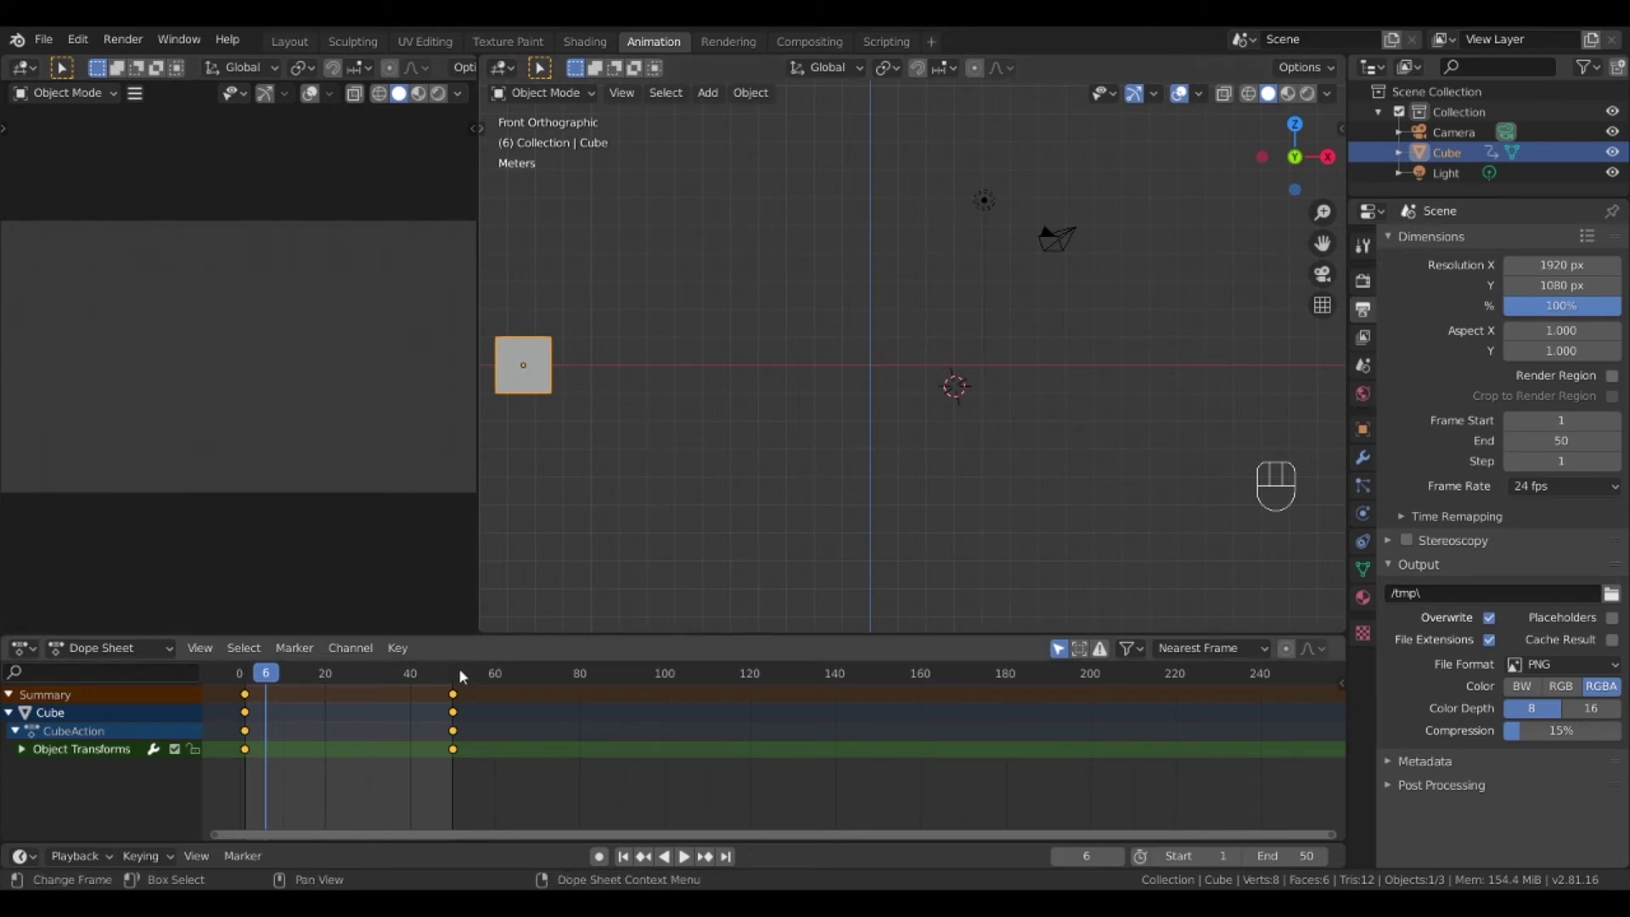
pyautogui.moveTo(266, 680); pyautogui.dragTo(245, 681)
# - Insert a Location keyframe for the cube at frame 1
pyautogui.click(526, 378)
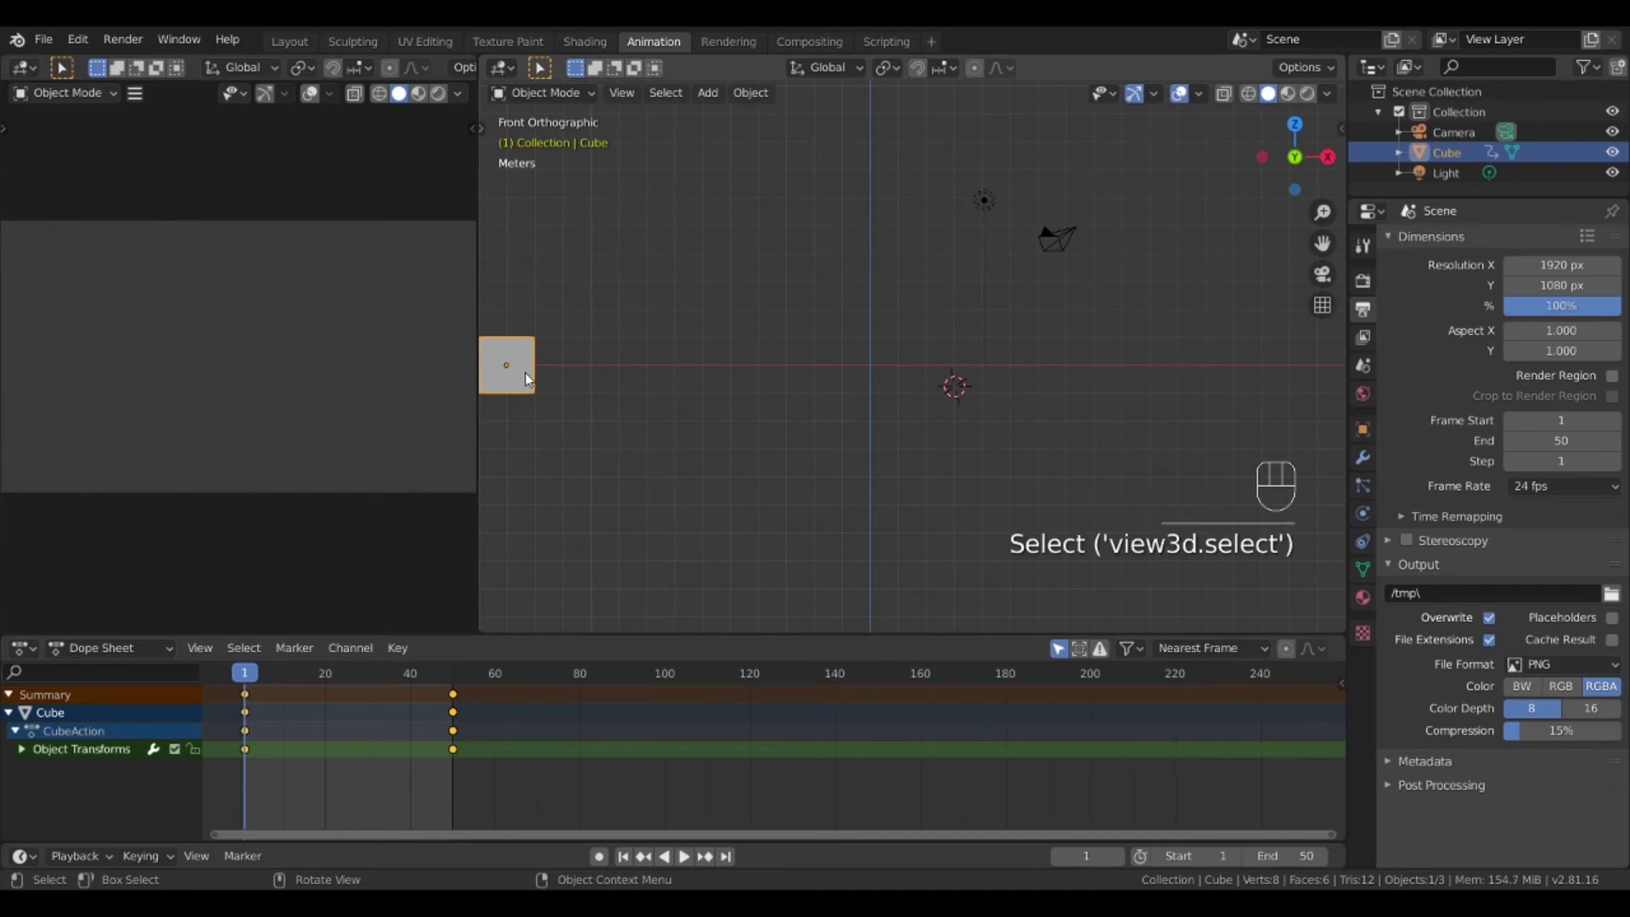
pyautogui.press('i')
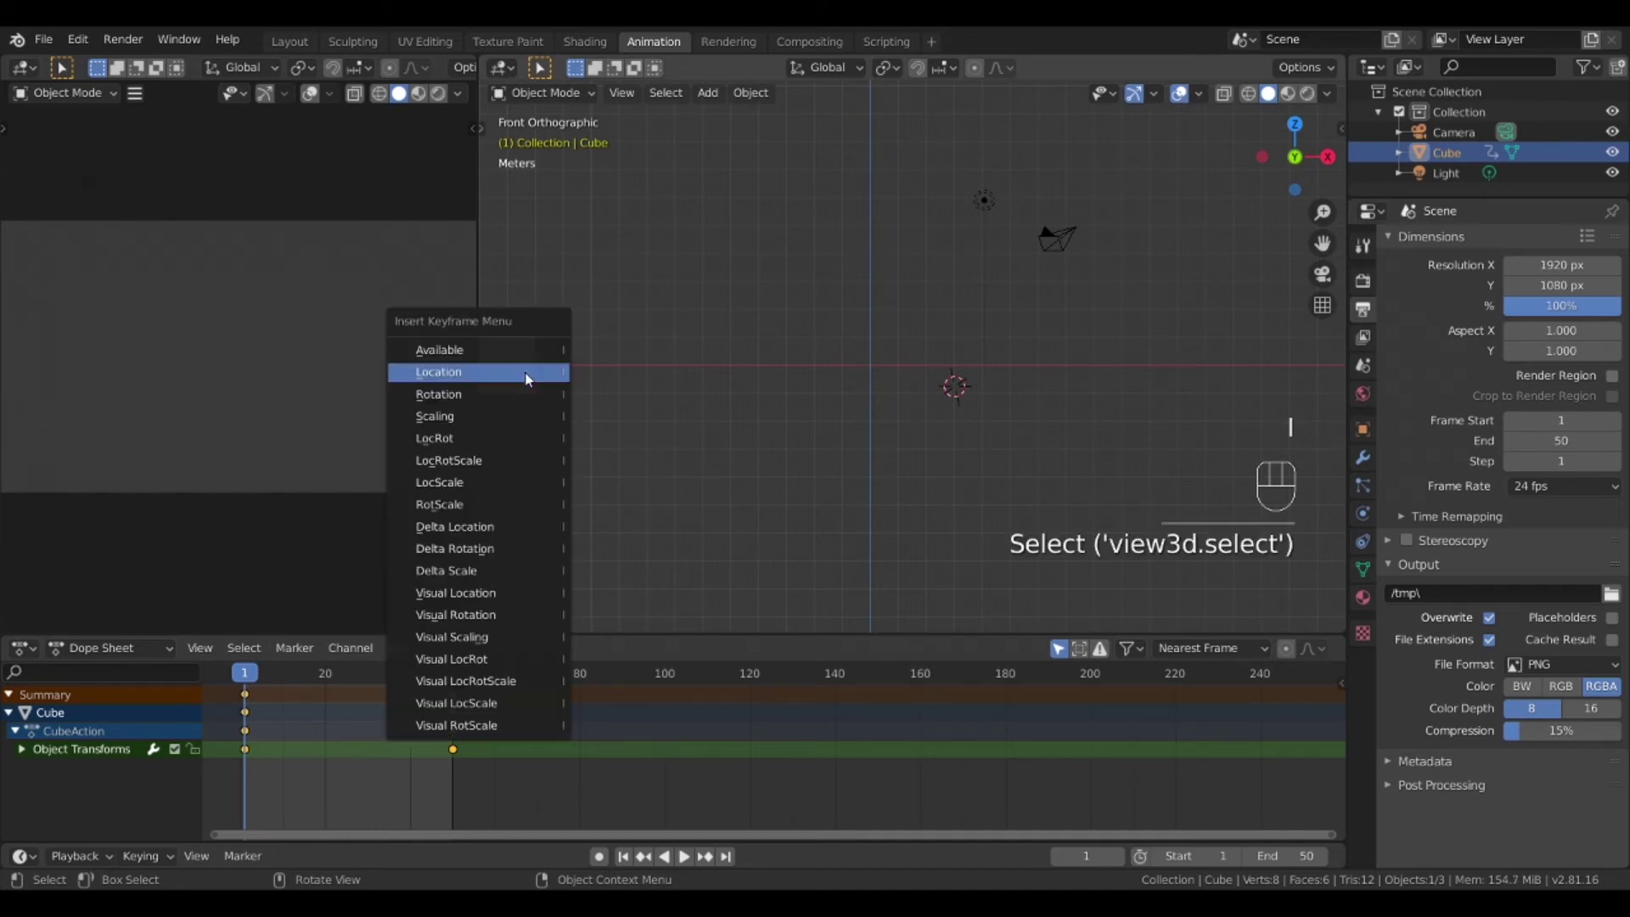
pyautogui.click(507, 395)
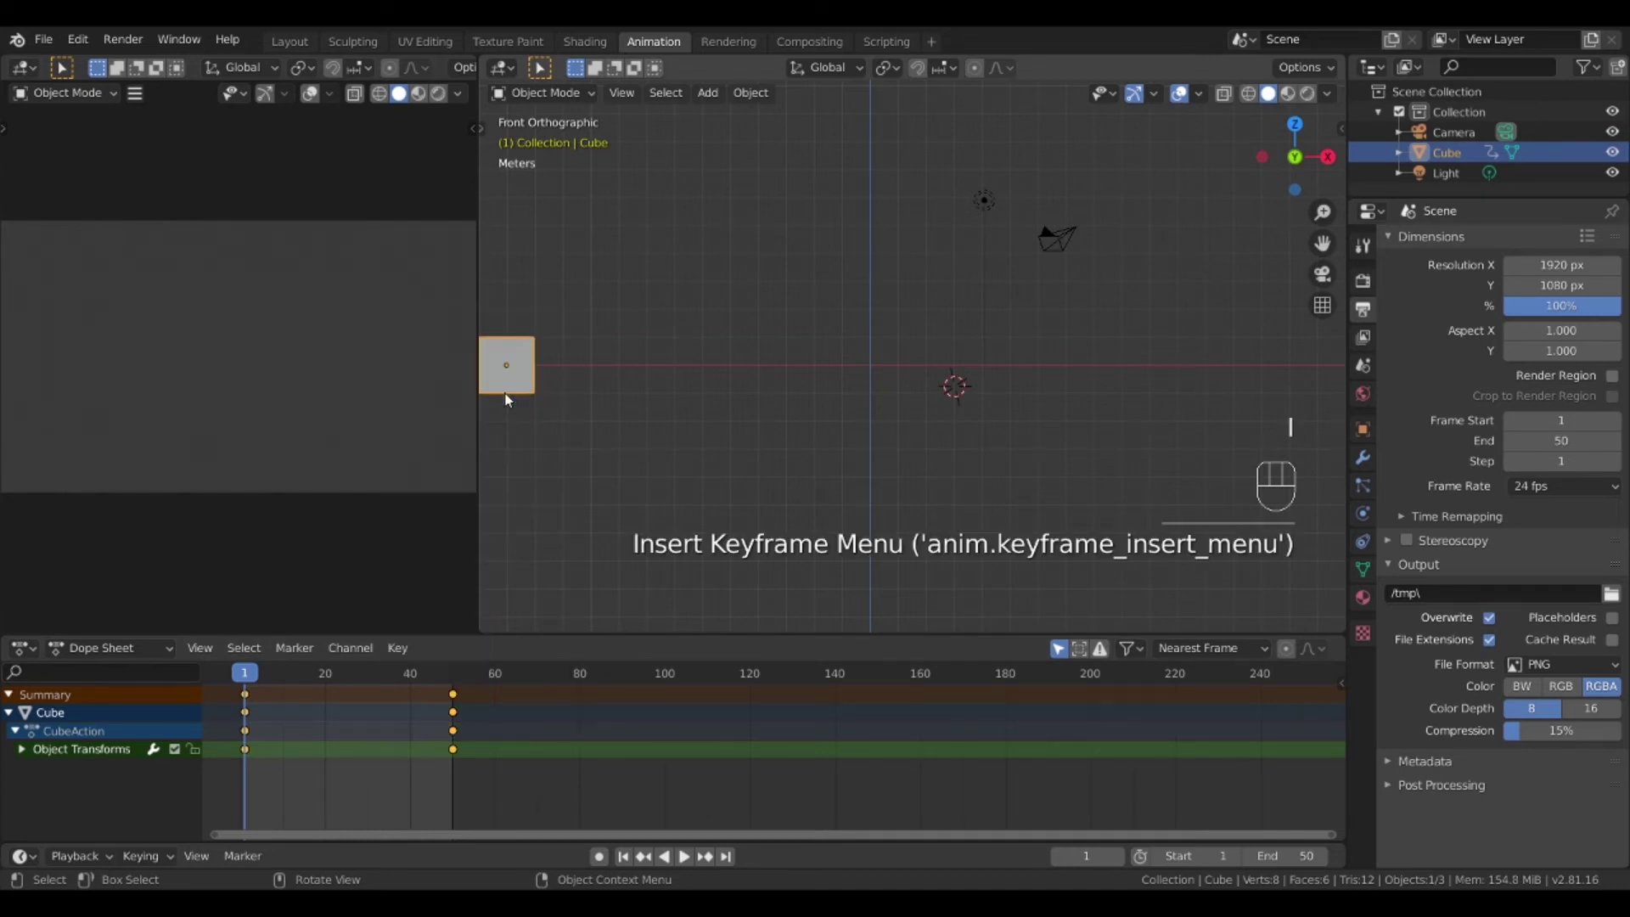
# - Expand and collapse the Object Transforms channels, then jump to frame 50
pyautogui.click(22, 749)
pyautogui.scroll(-2, 258, 784)
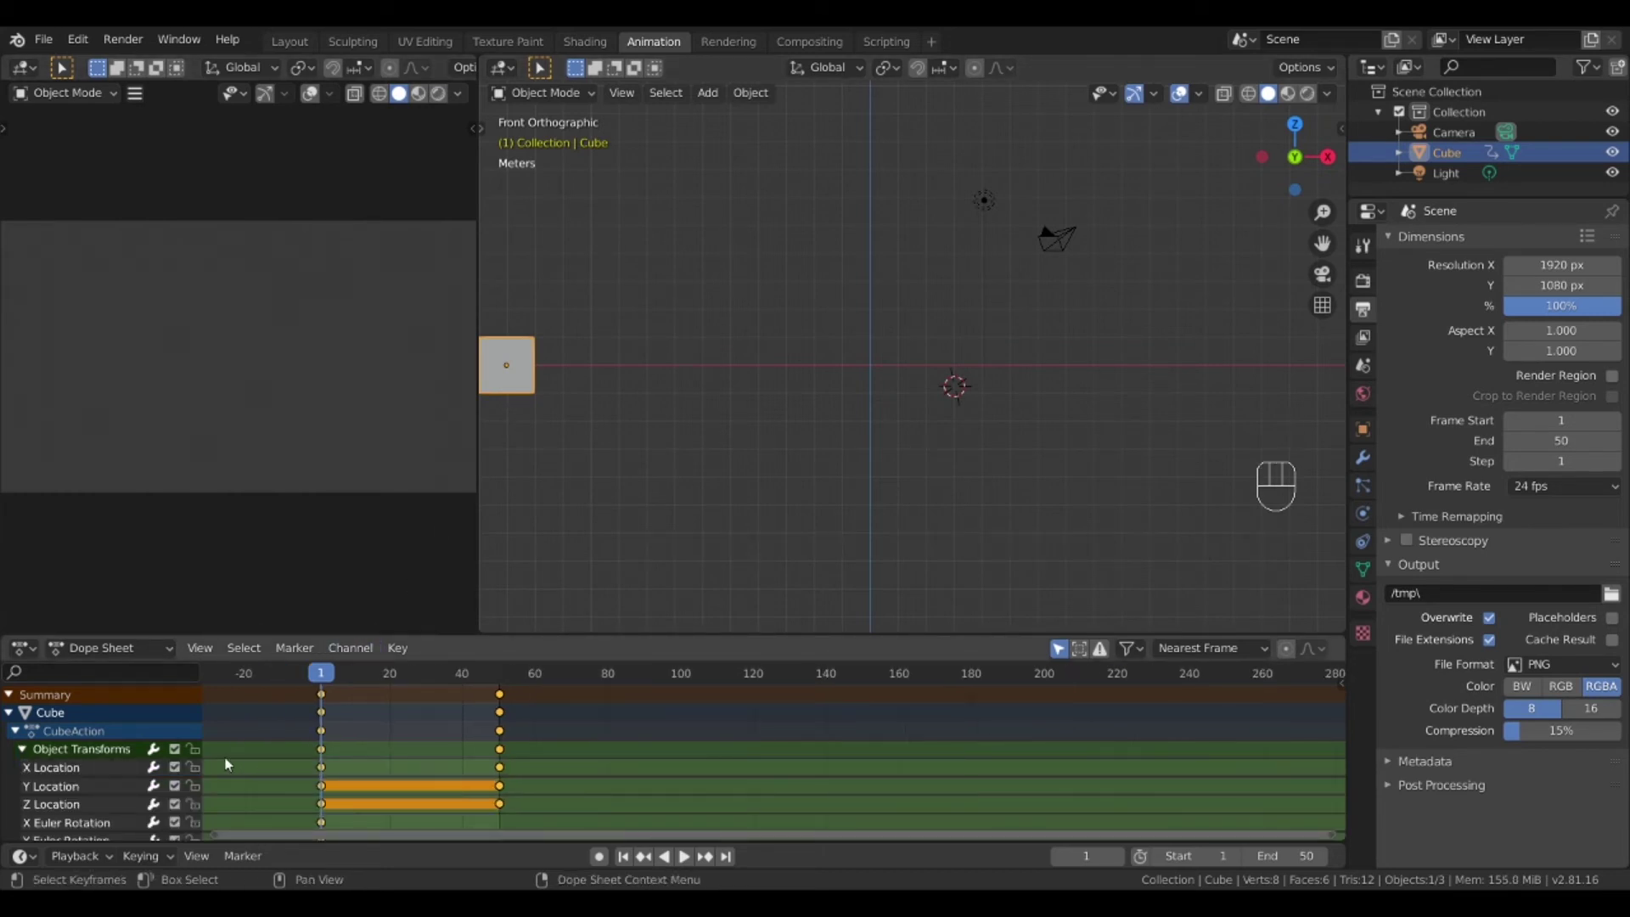
pyautogui.scroll(-2, 125, 805)
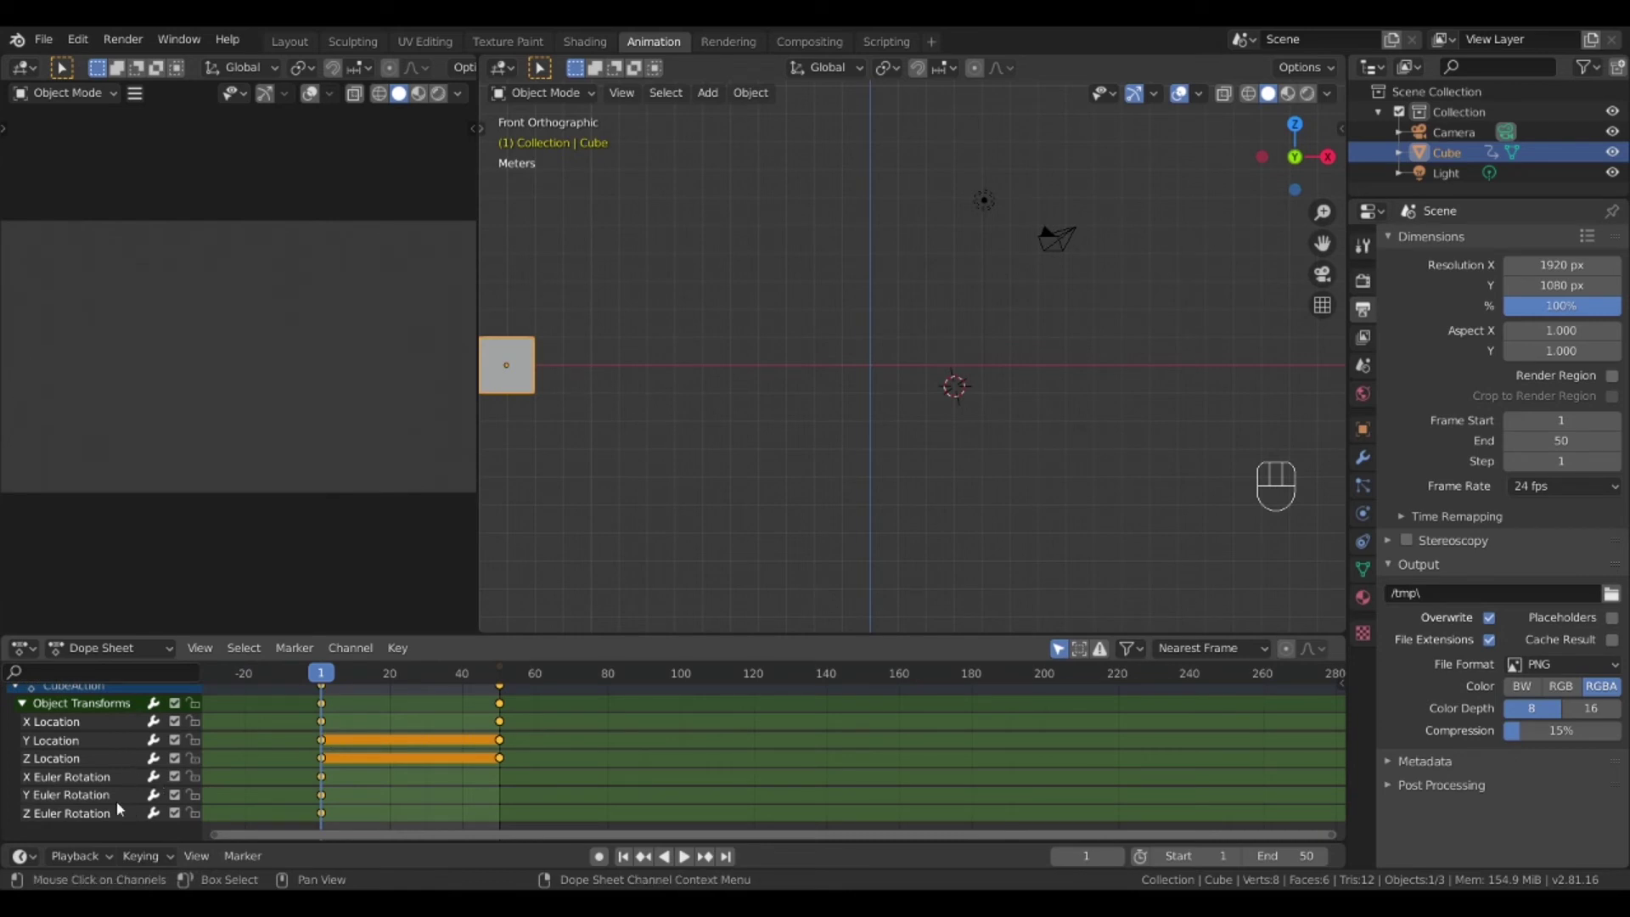
pyautogui.click(22, 703)
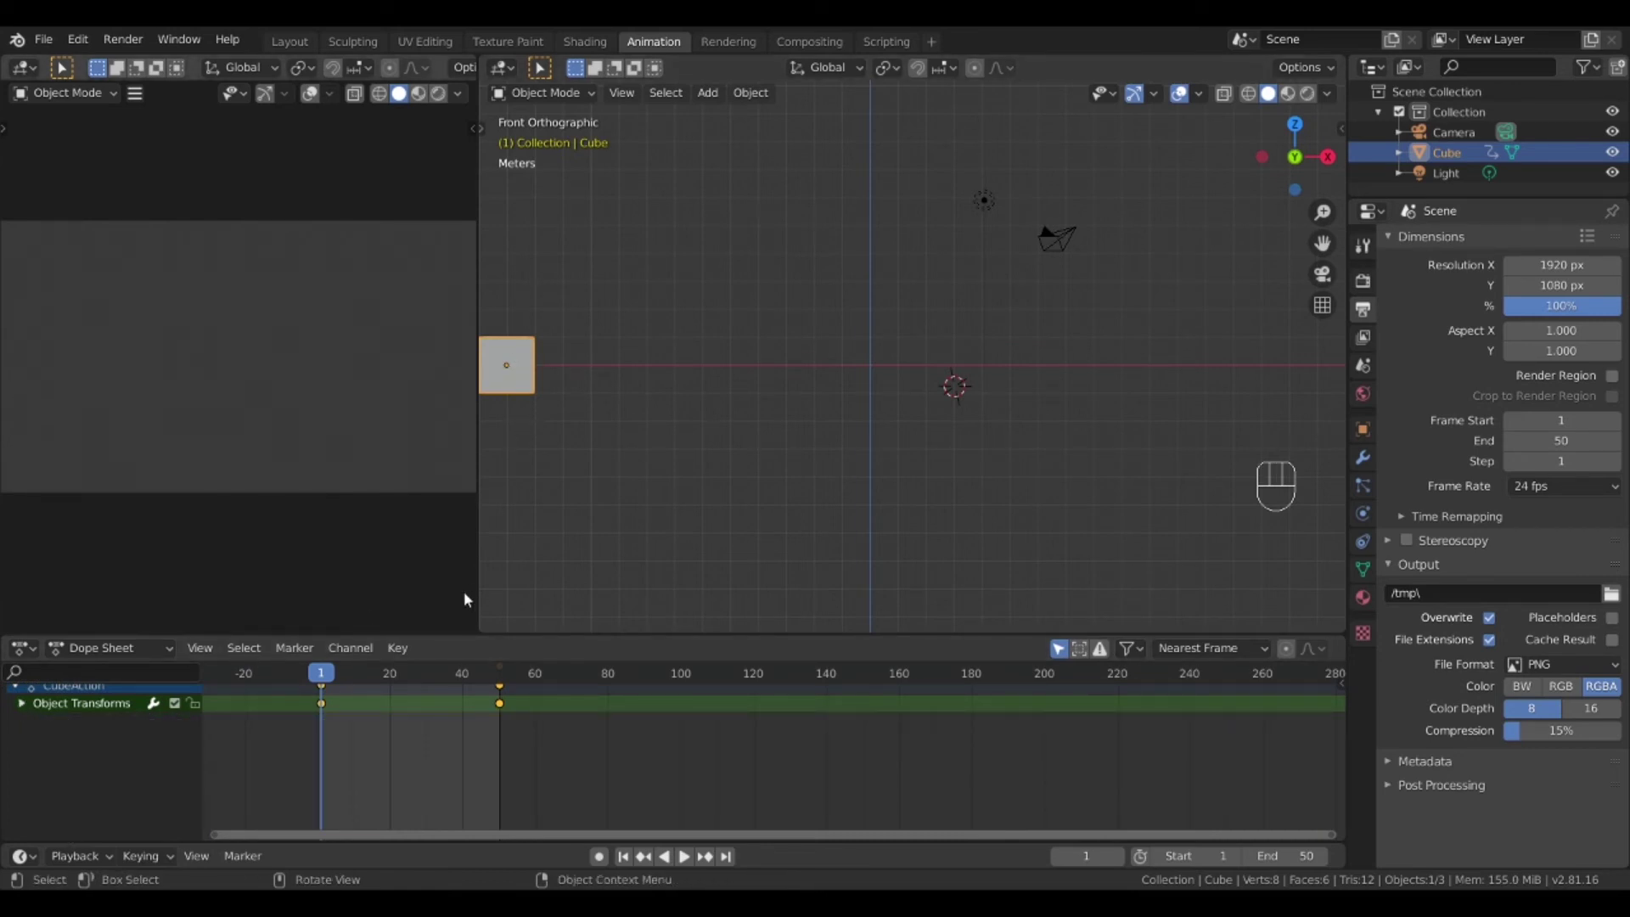
pyautogui.click(725, 857)
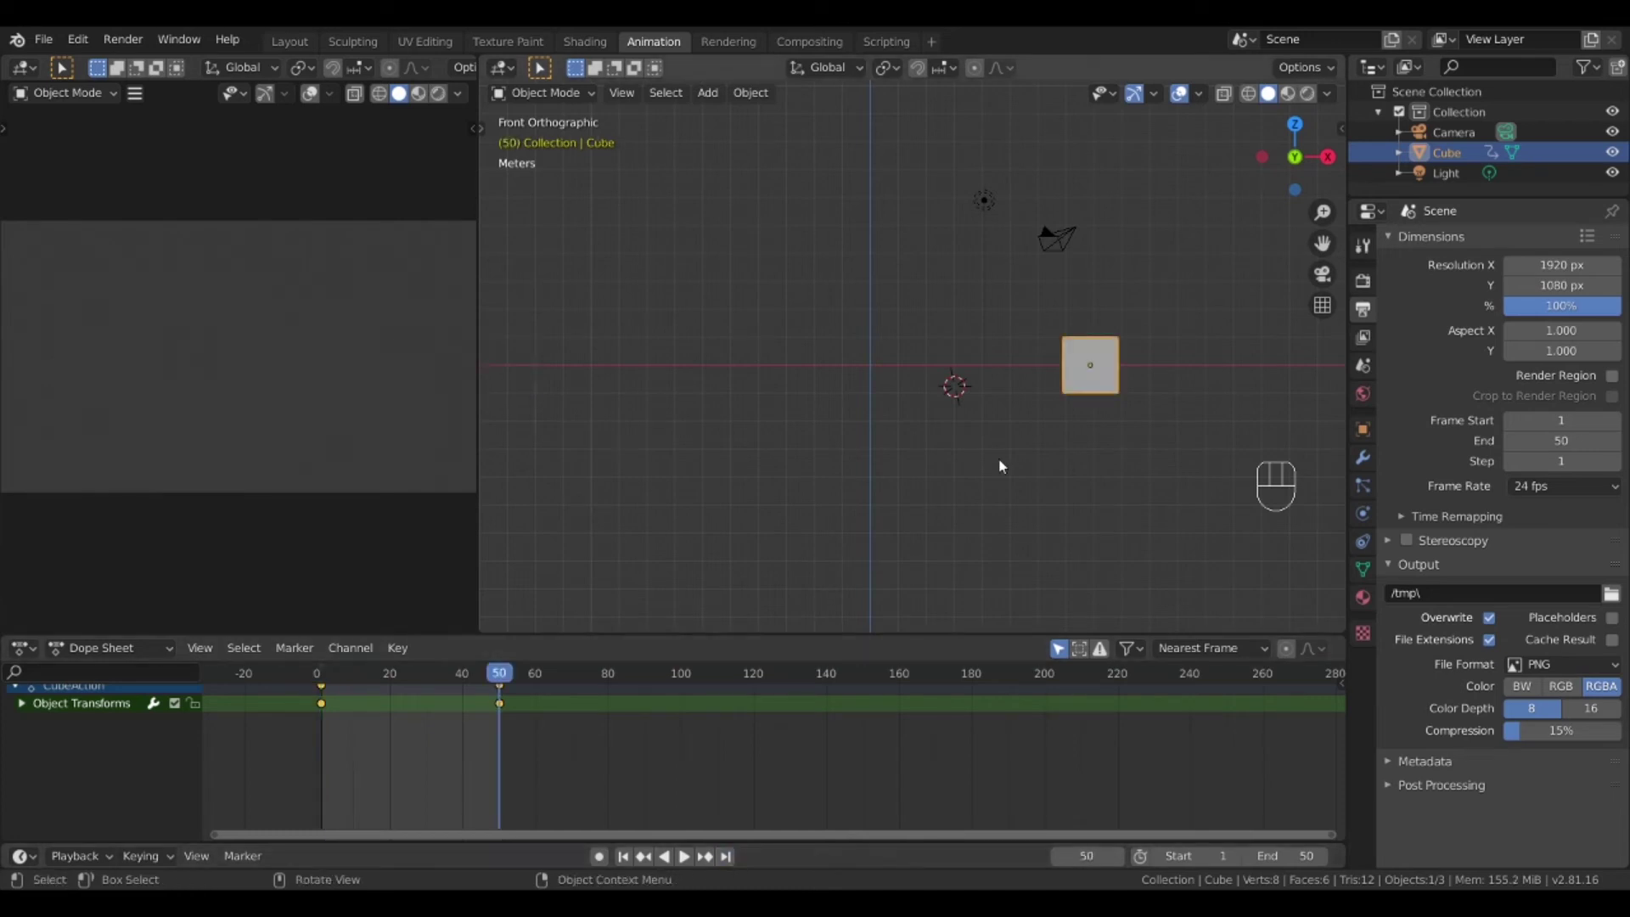
# - In the sidebar Item tab, set the cube's Rotation Z to 360° at frame 50
pyautogui.click(1082, 361)
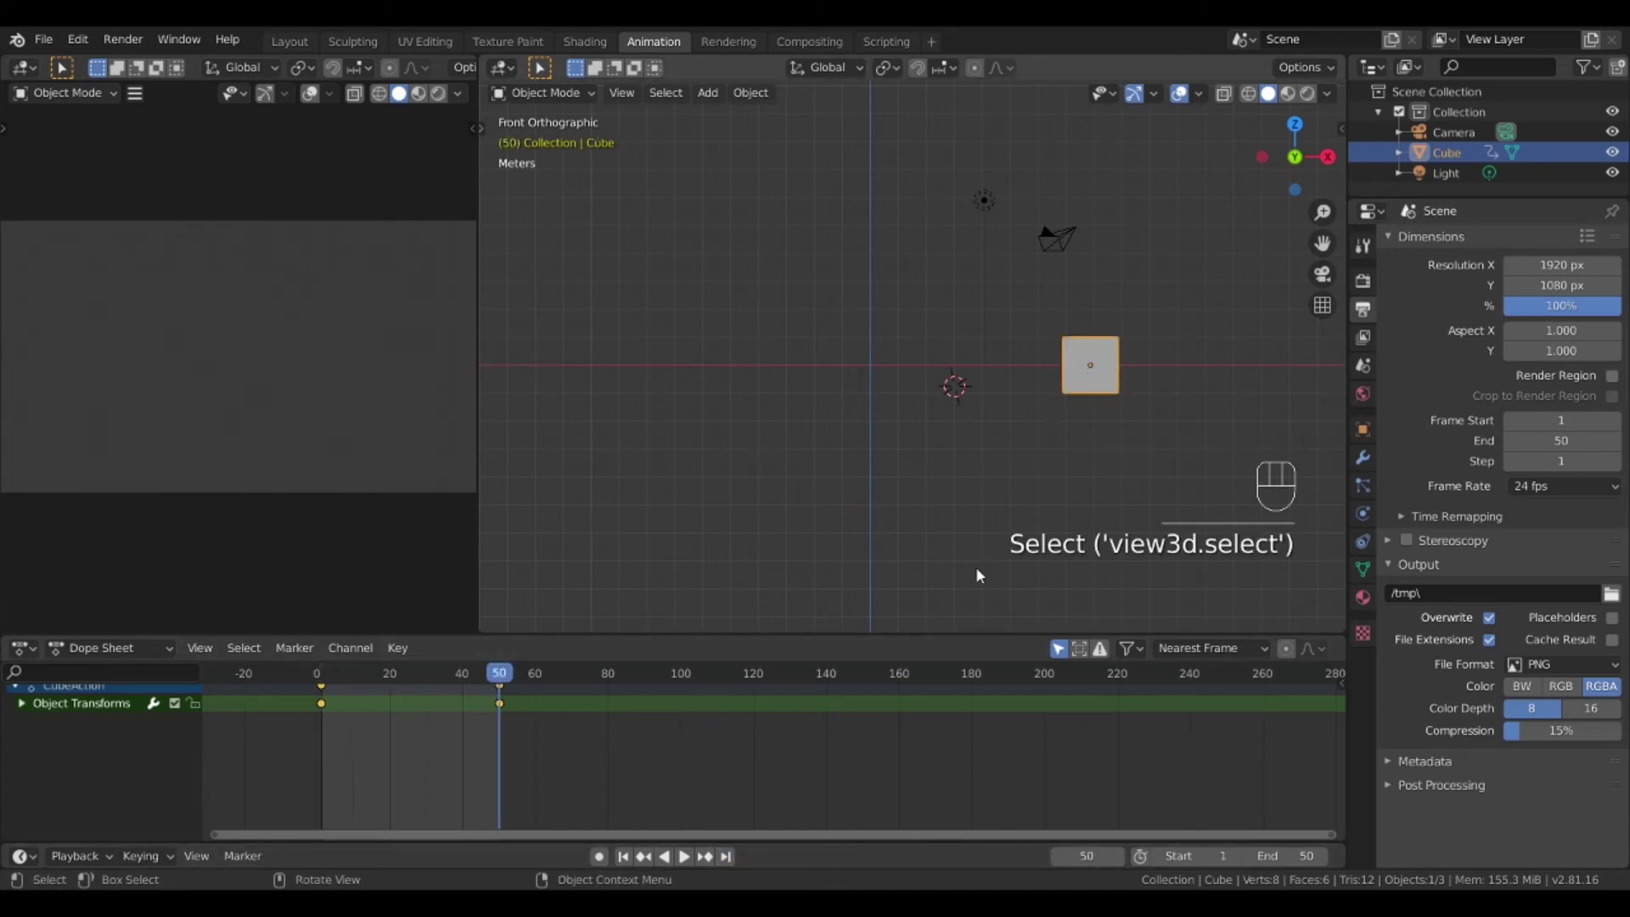
pyautogui.press('n')
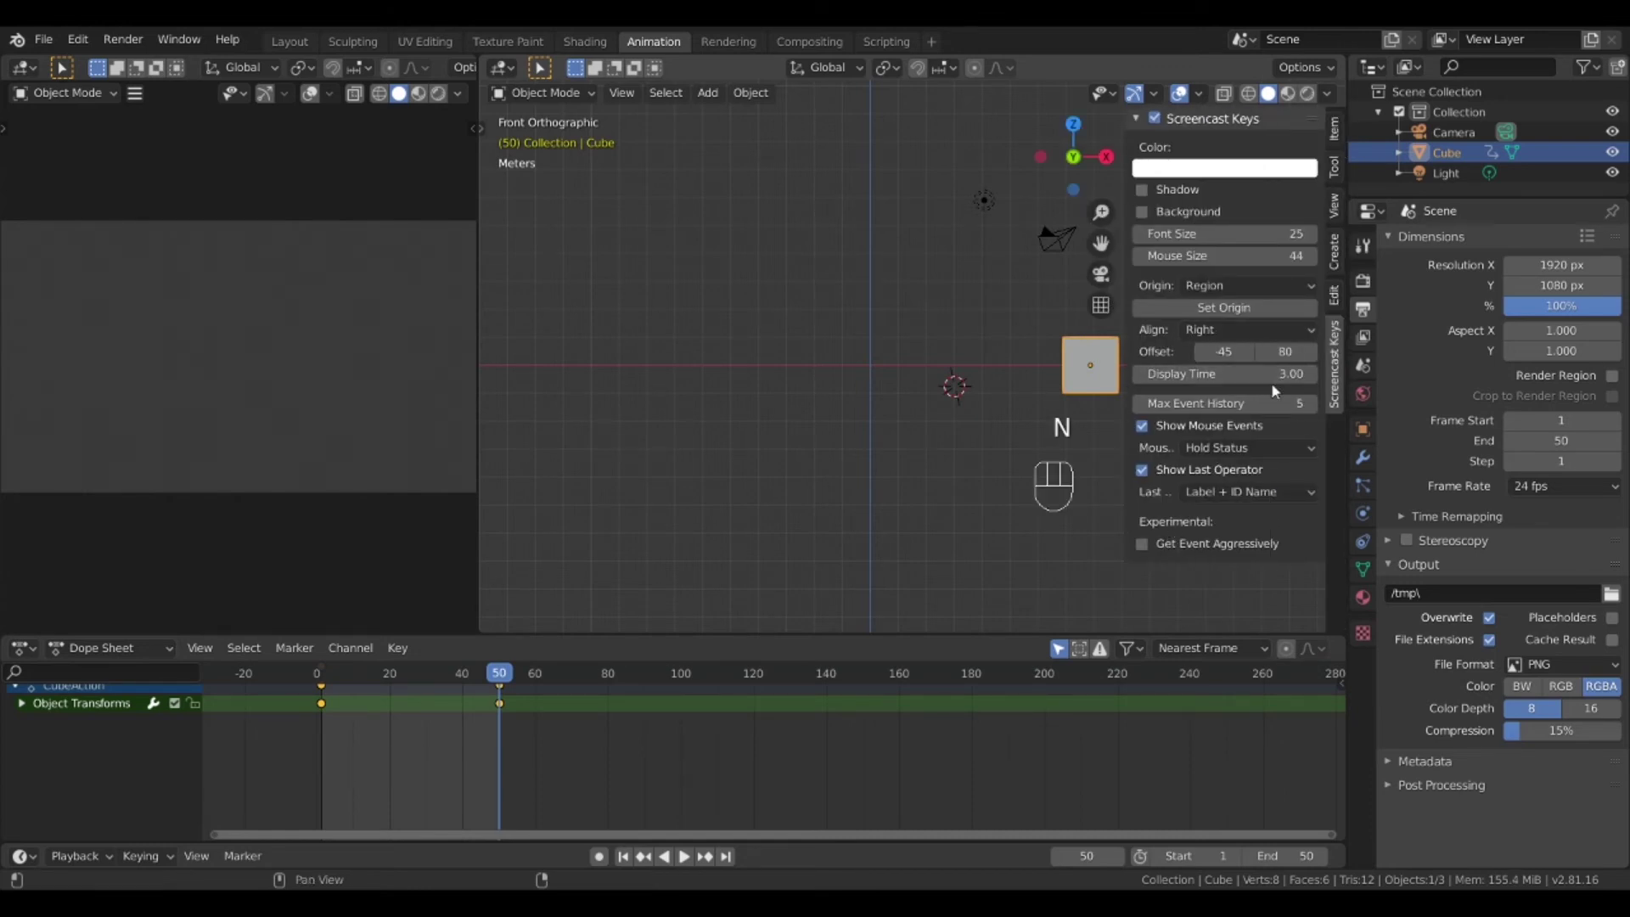
pyautogui.click(1334, 127)
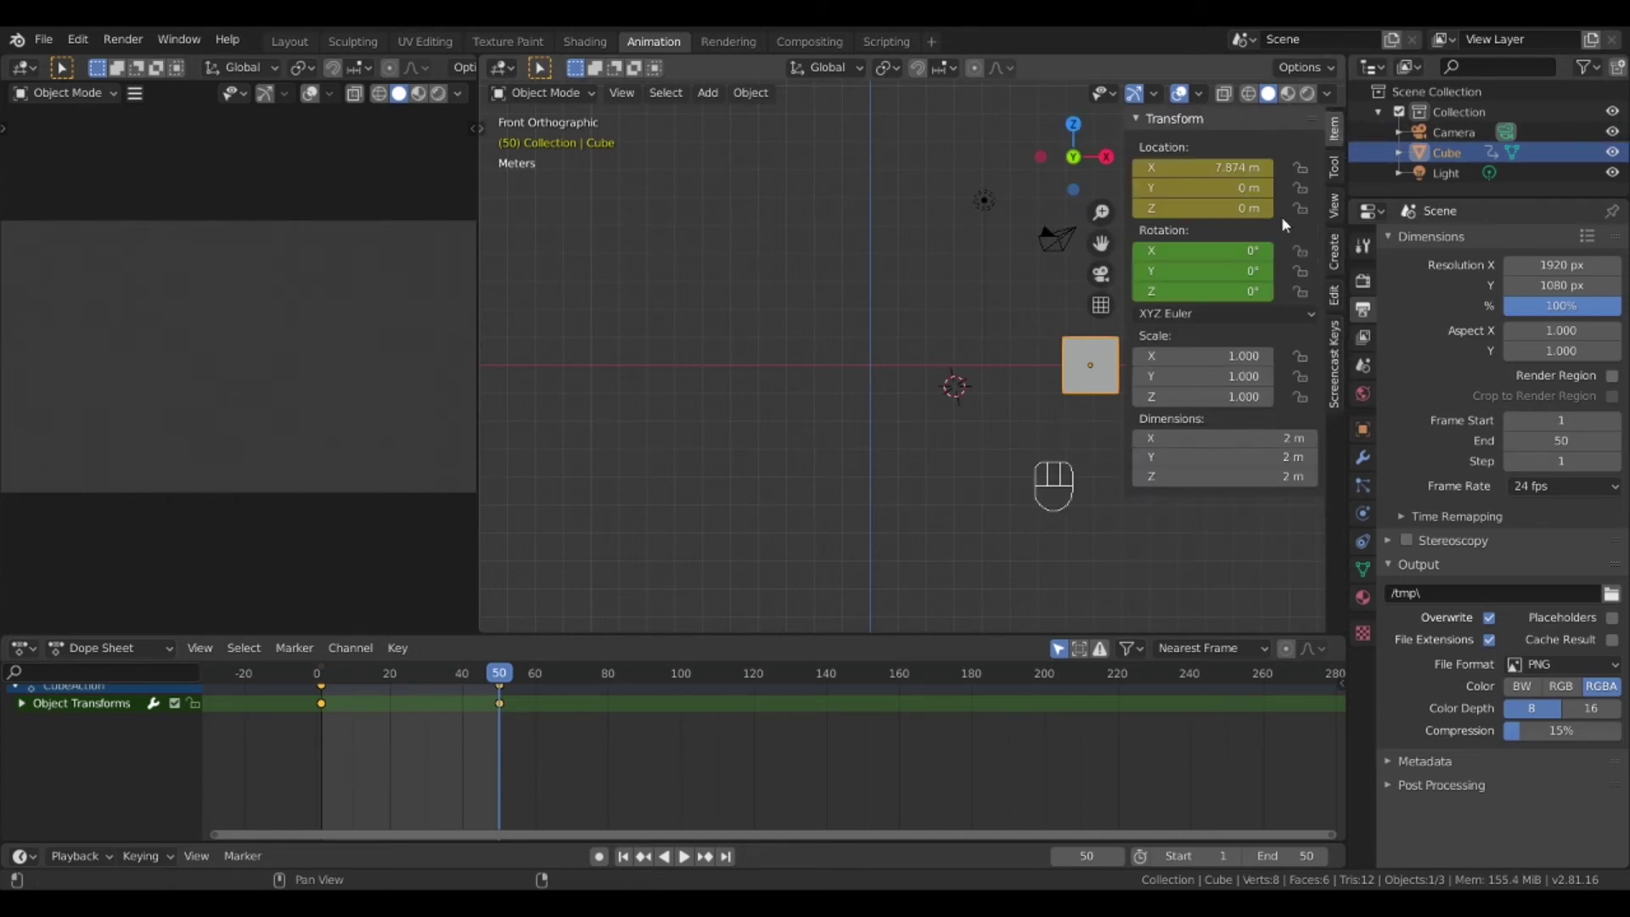
pyautogui.click(1200, 295)
pyautogui.write('360')
pyautogui.press('Return')
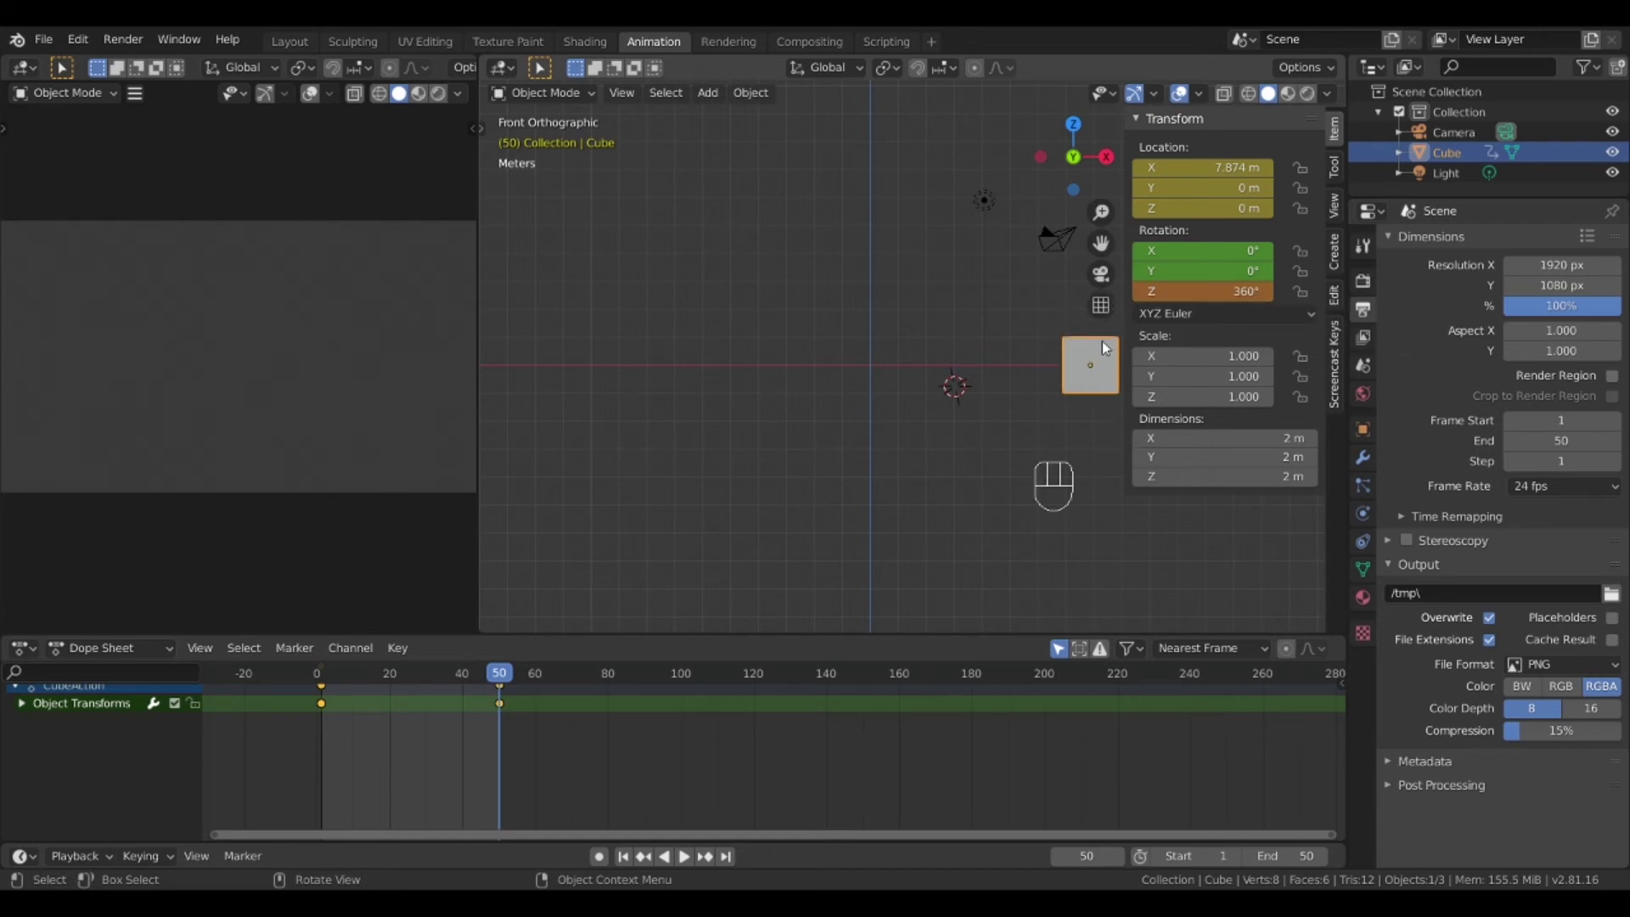
# - Hide the side panel and insert a rotation keyframe on the cube at frame 50
pyautogui.press('n')
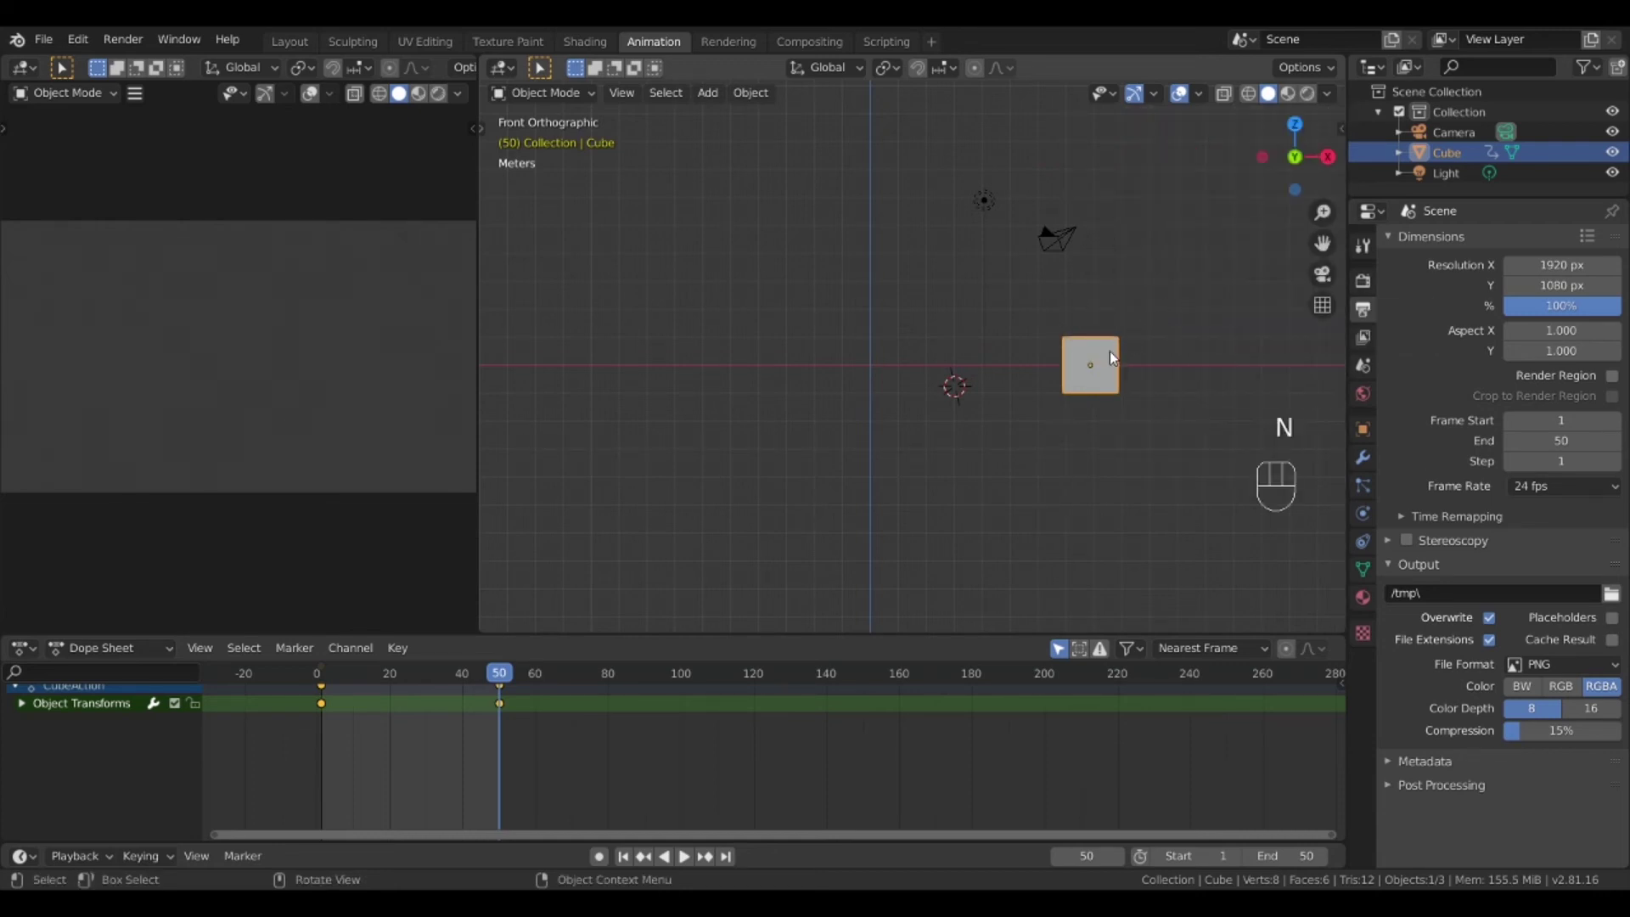
pyautogui.press('i')
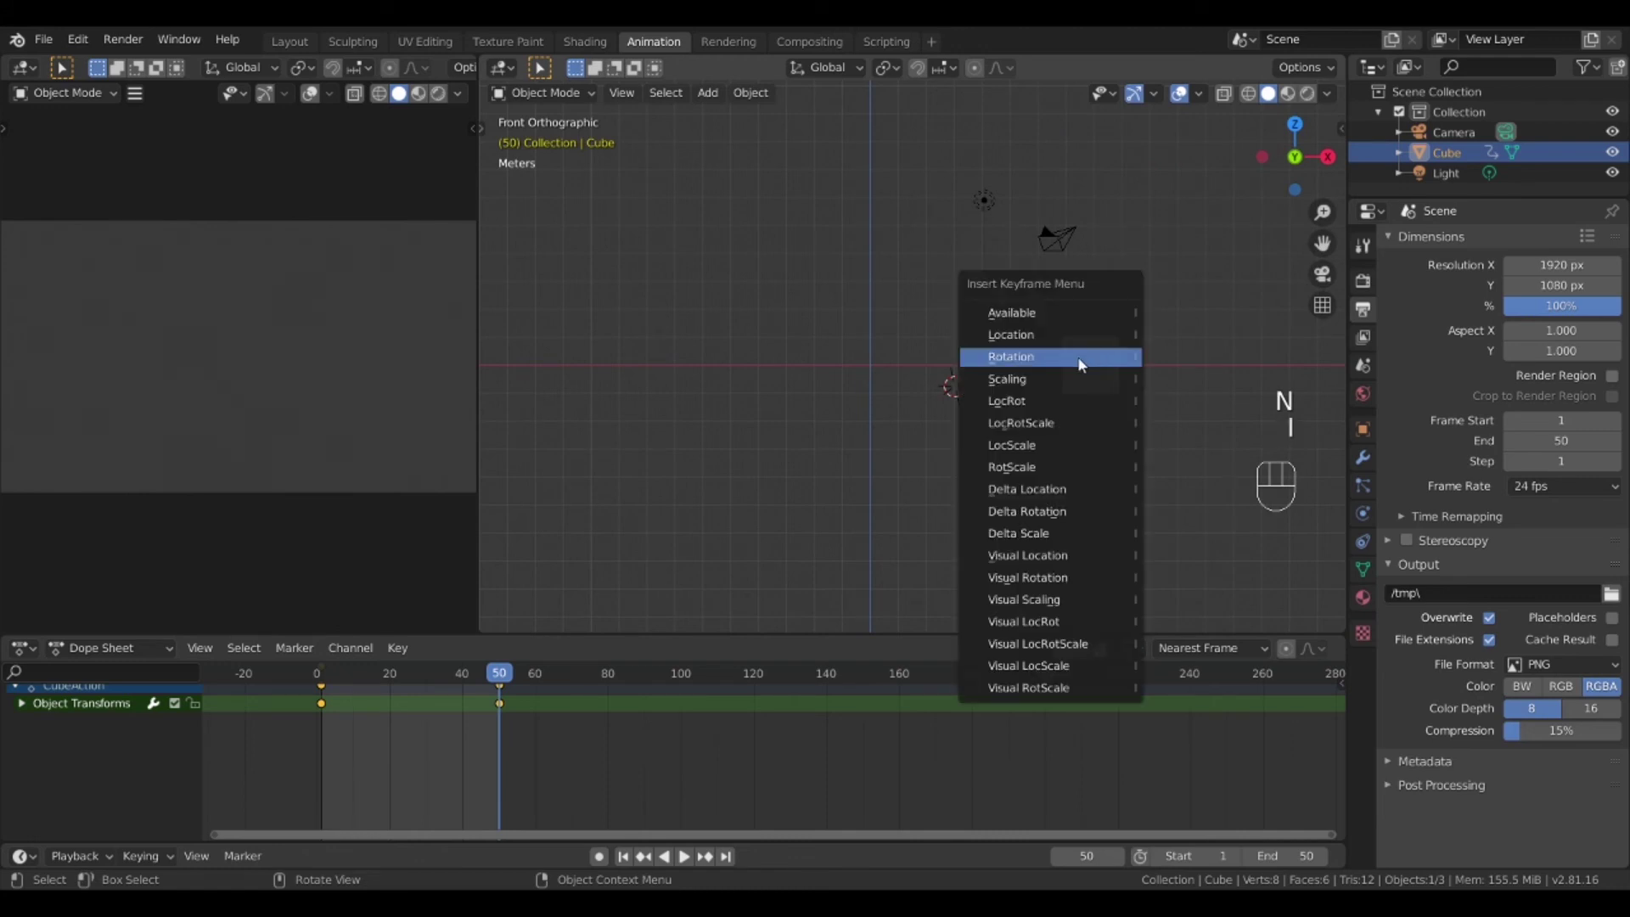
pyautogui.click(1080, 357)
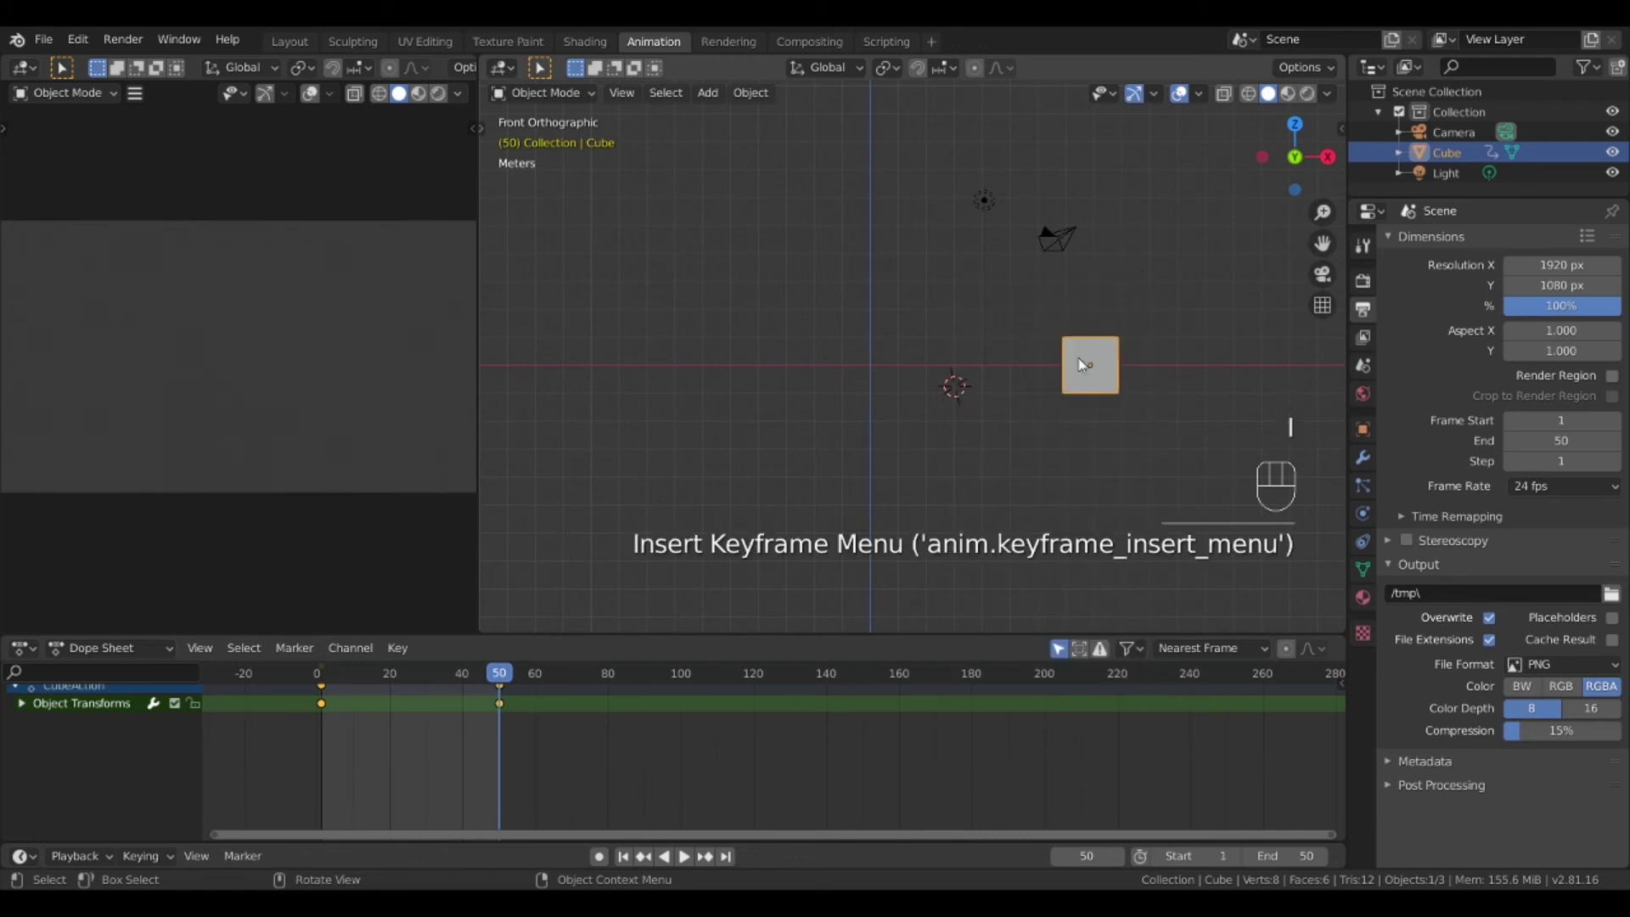
# - Play back and scrub the slide-and-spin animation, then deselect the cube and step back to frame 27
pyautogui.click(684, 856)
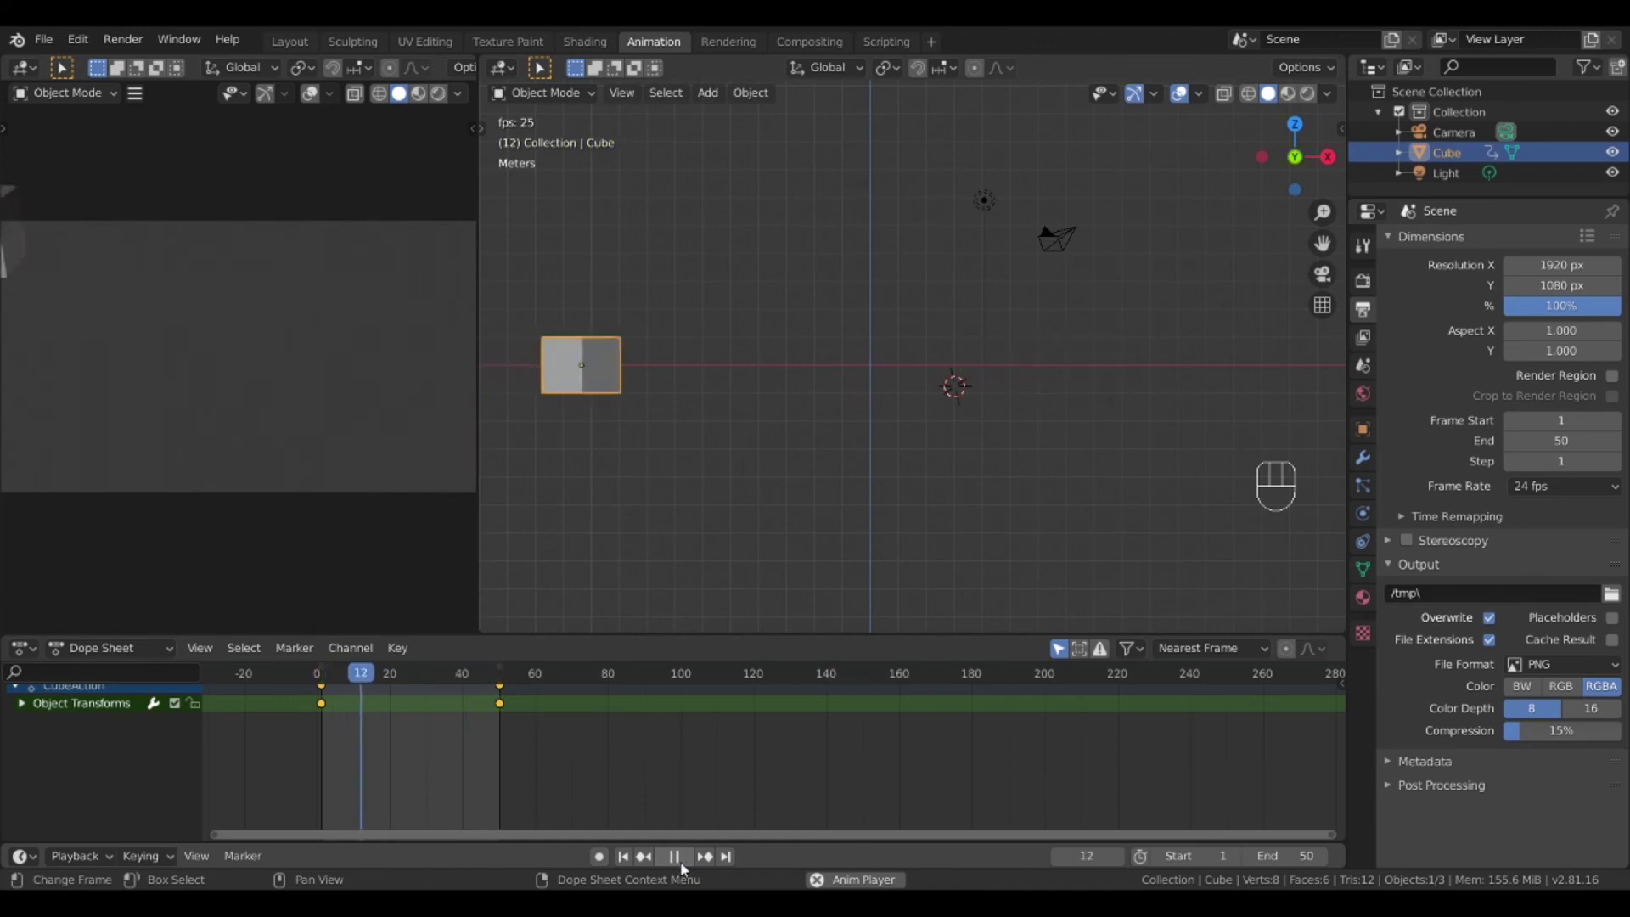
pyautogui.moveTo(321, 675); pyautogui.dragTo(432, 678)
pyautogui.hotkey('alt', 'a')
pyautogui.press('Left')
pyautogui.press('Left')
pyautogui.press('Left')
pyautogui.press('Left')
pyautogui.press('Left')
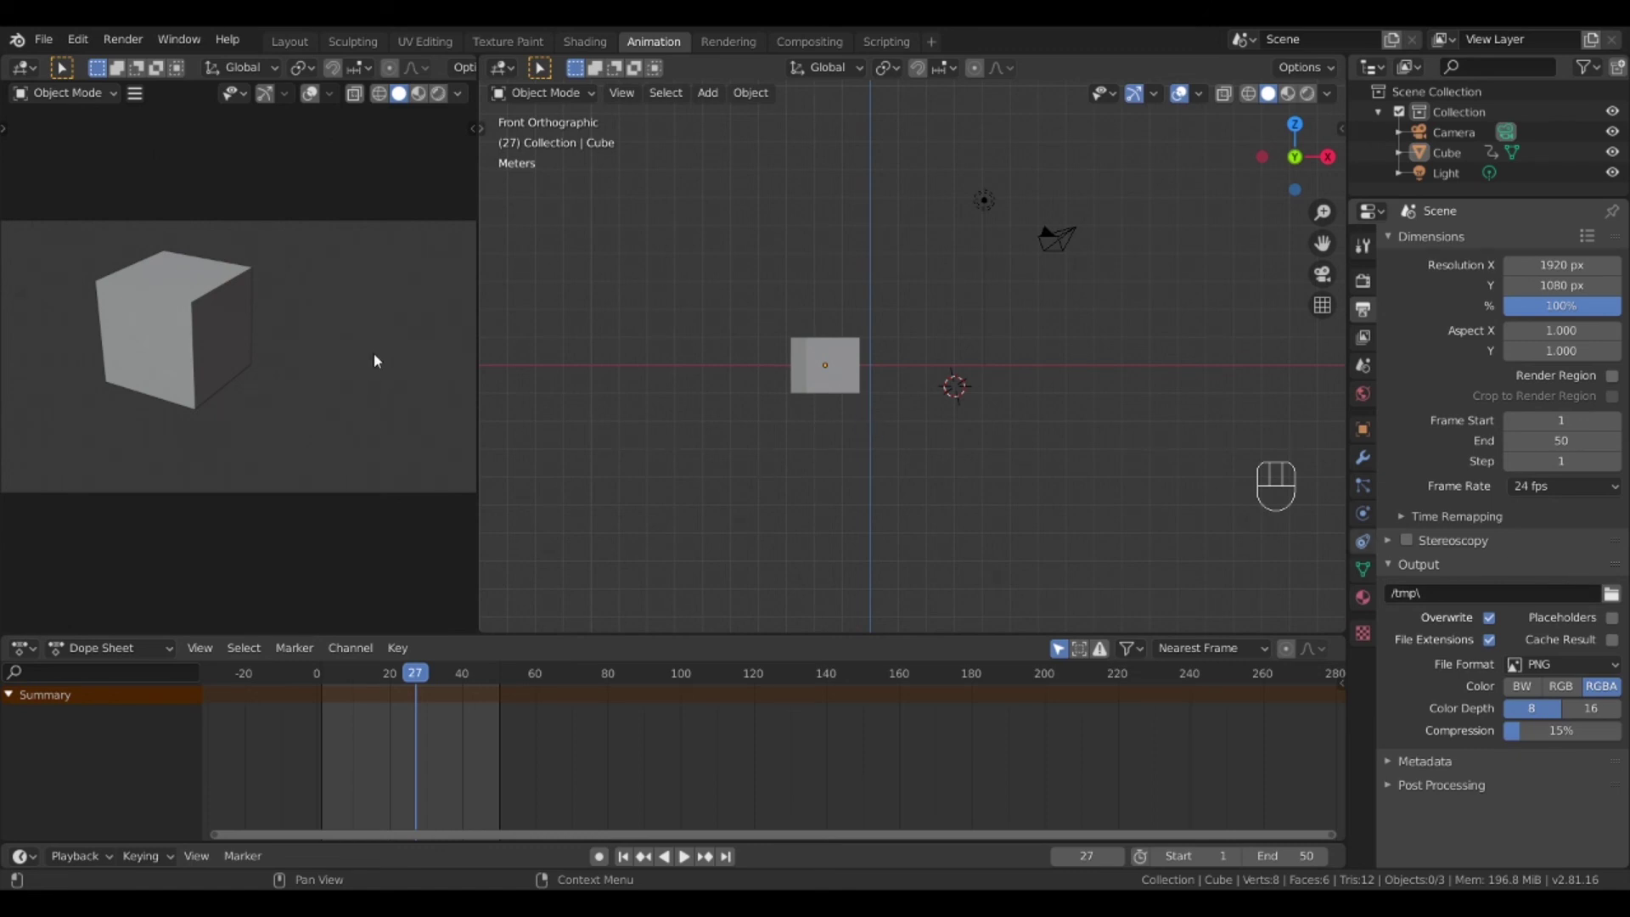
# - Set the output path to the Desktop, use FFmpeg video format, and reveal its H.264 encoding settings
pyautogui.write('C:\\Users\\vince\\Desktop\\')
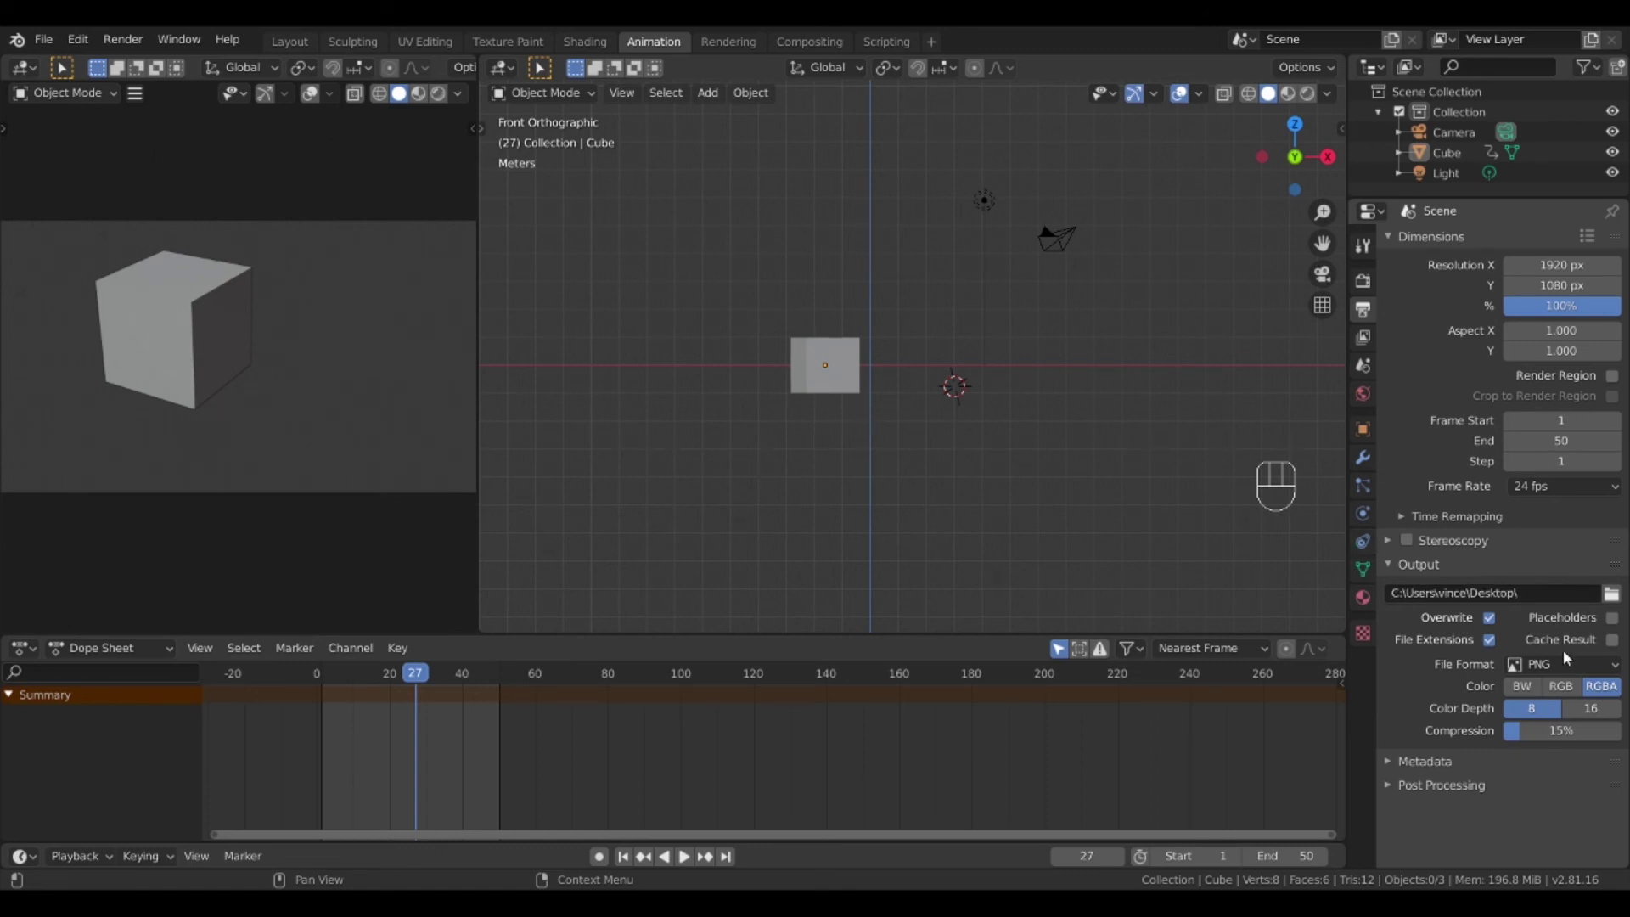
pyautogui.click(1616, 668)
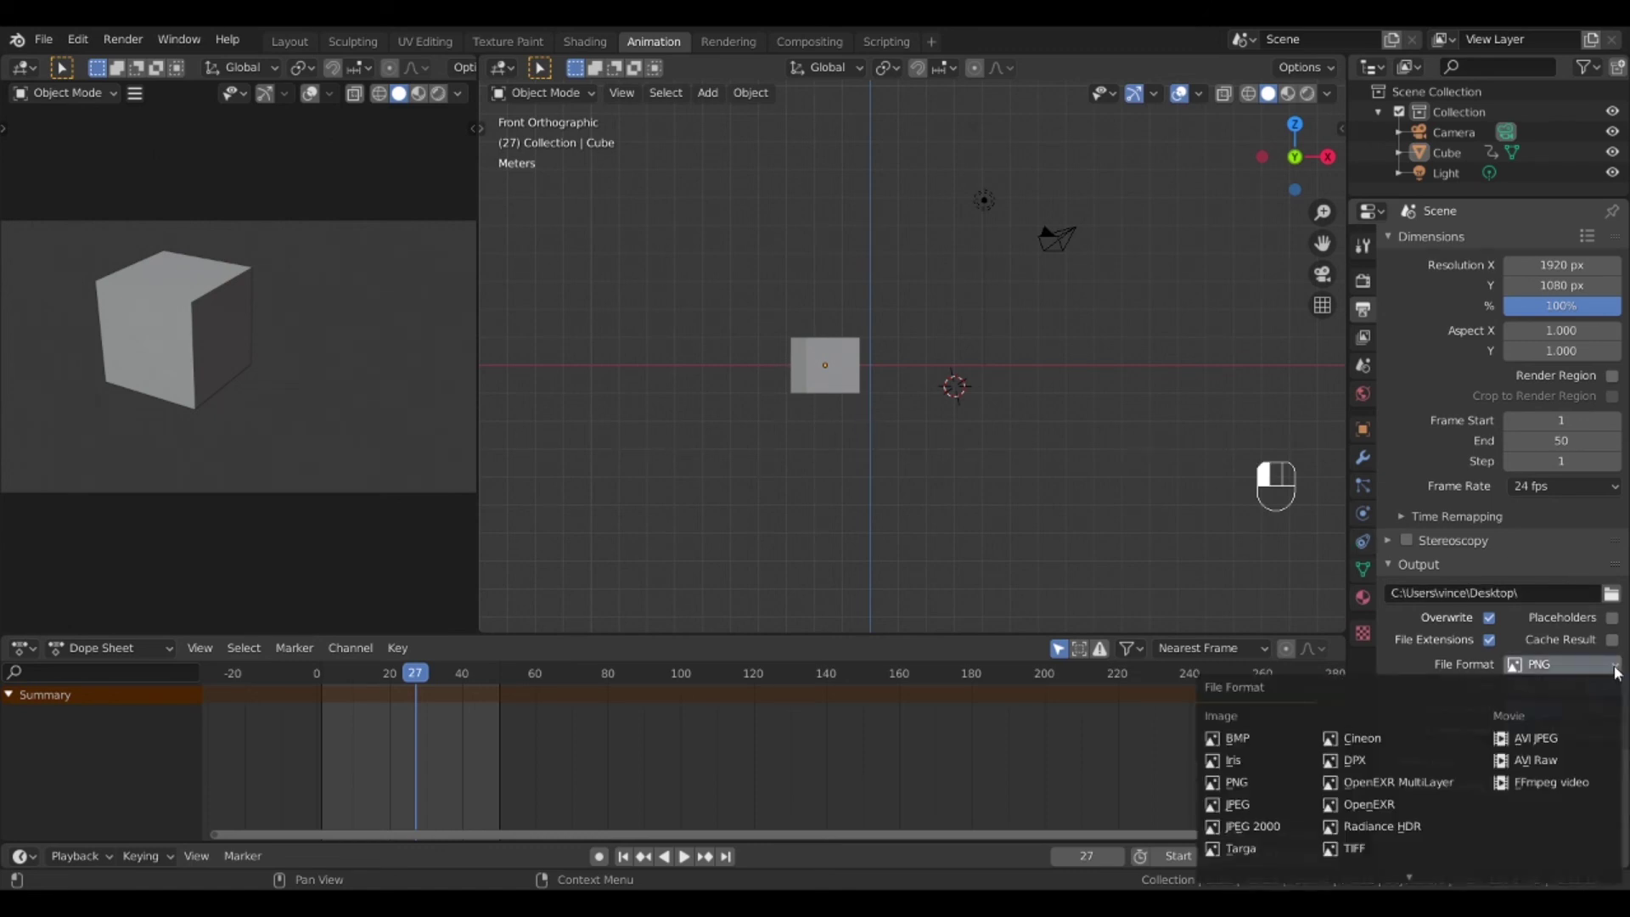
pyautogui.click(1541, 781)
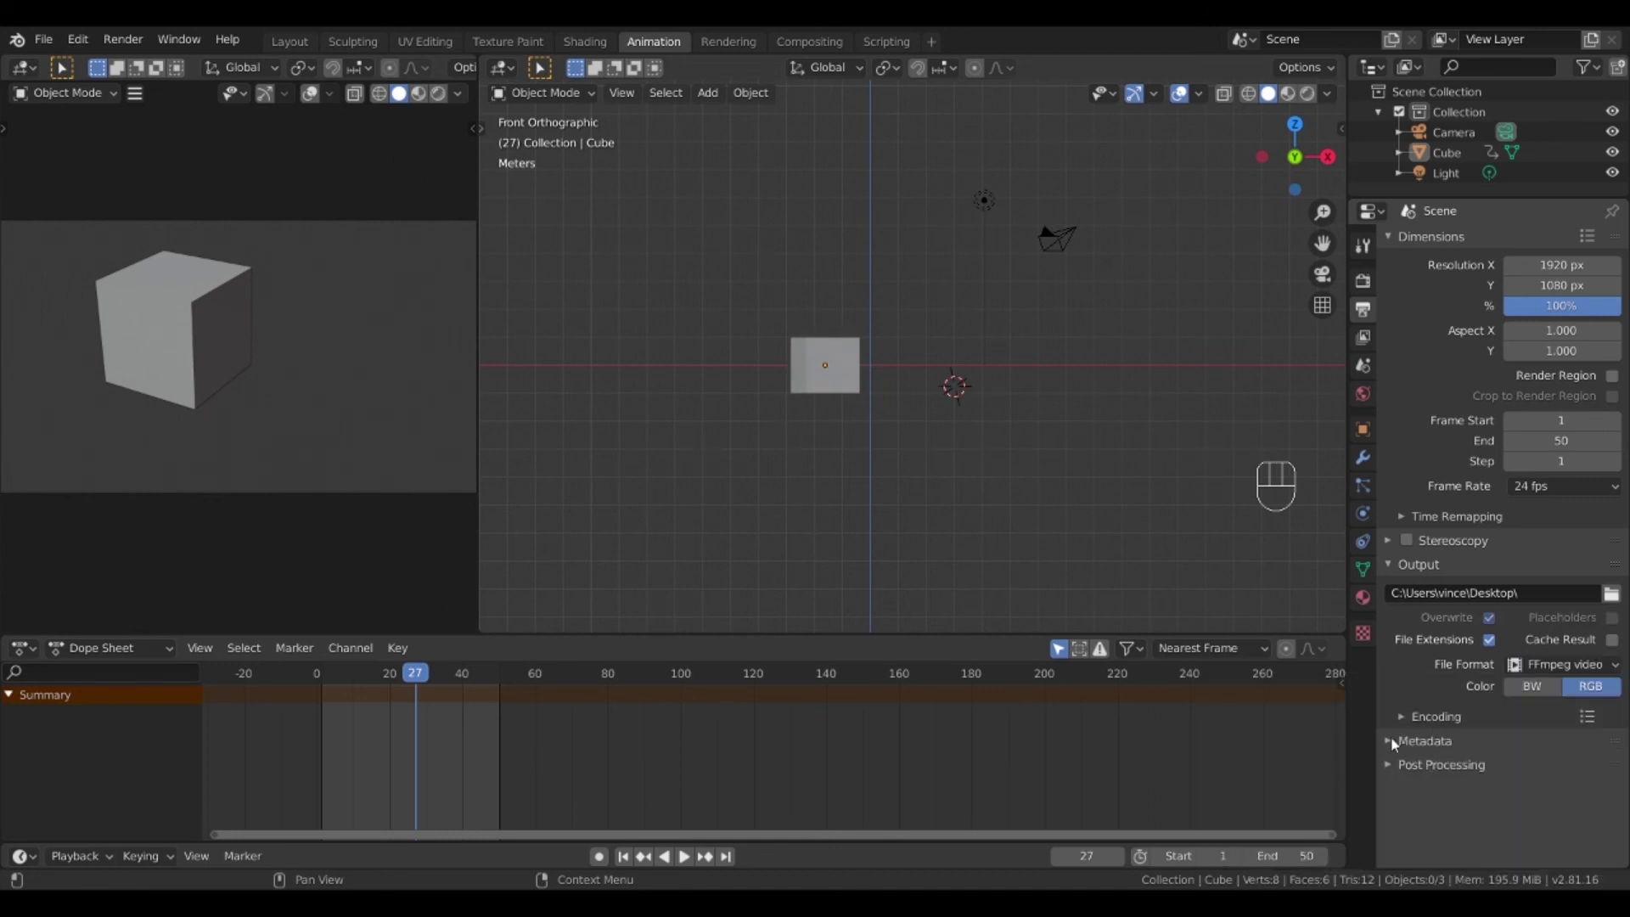
pyautogui.click(1400, 717)
pyautogui.scroll(-1, 1515, 801)
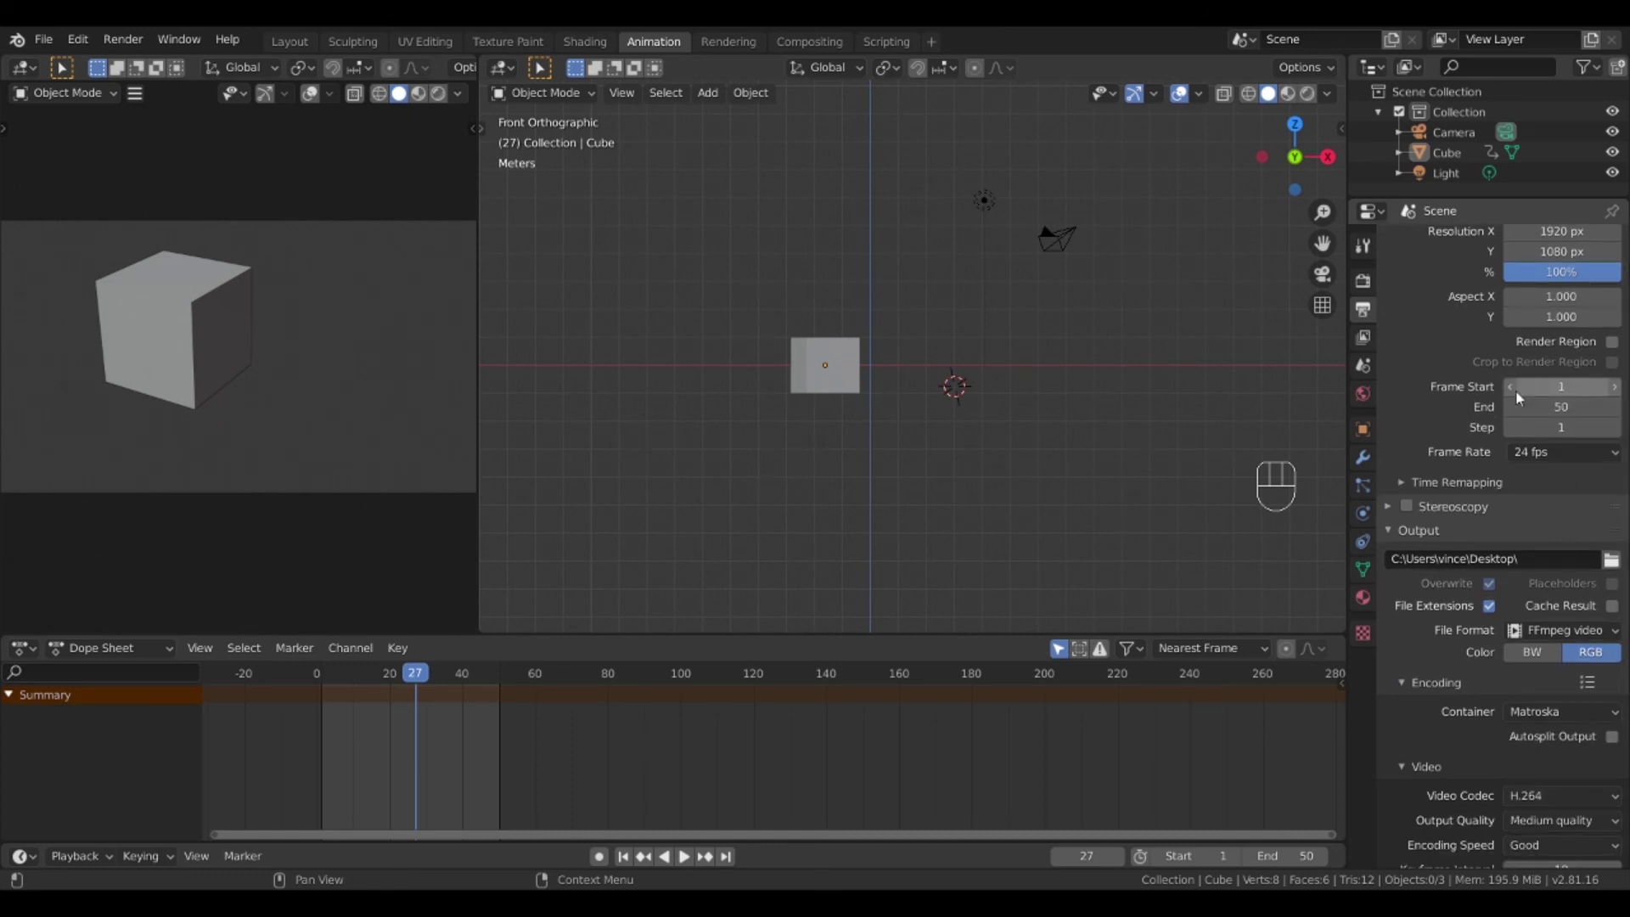
pyautogui.scroll(-4, 1429, 538)
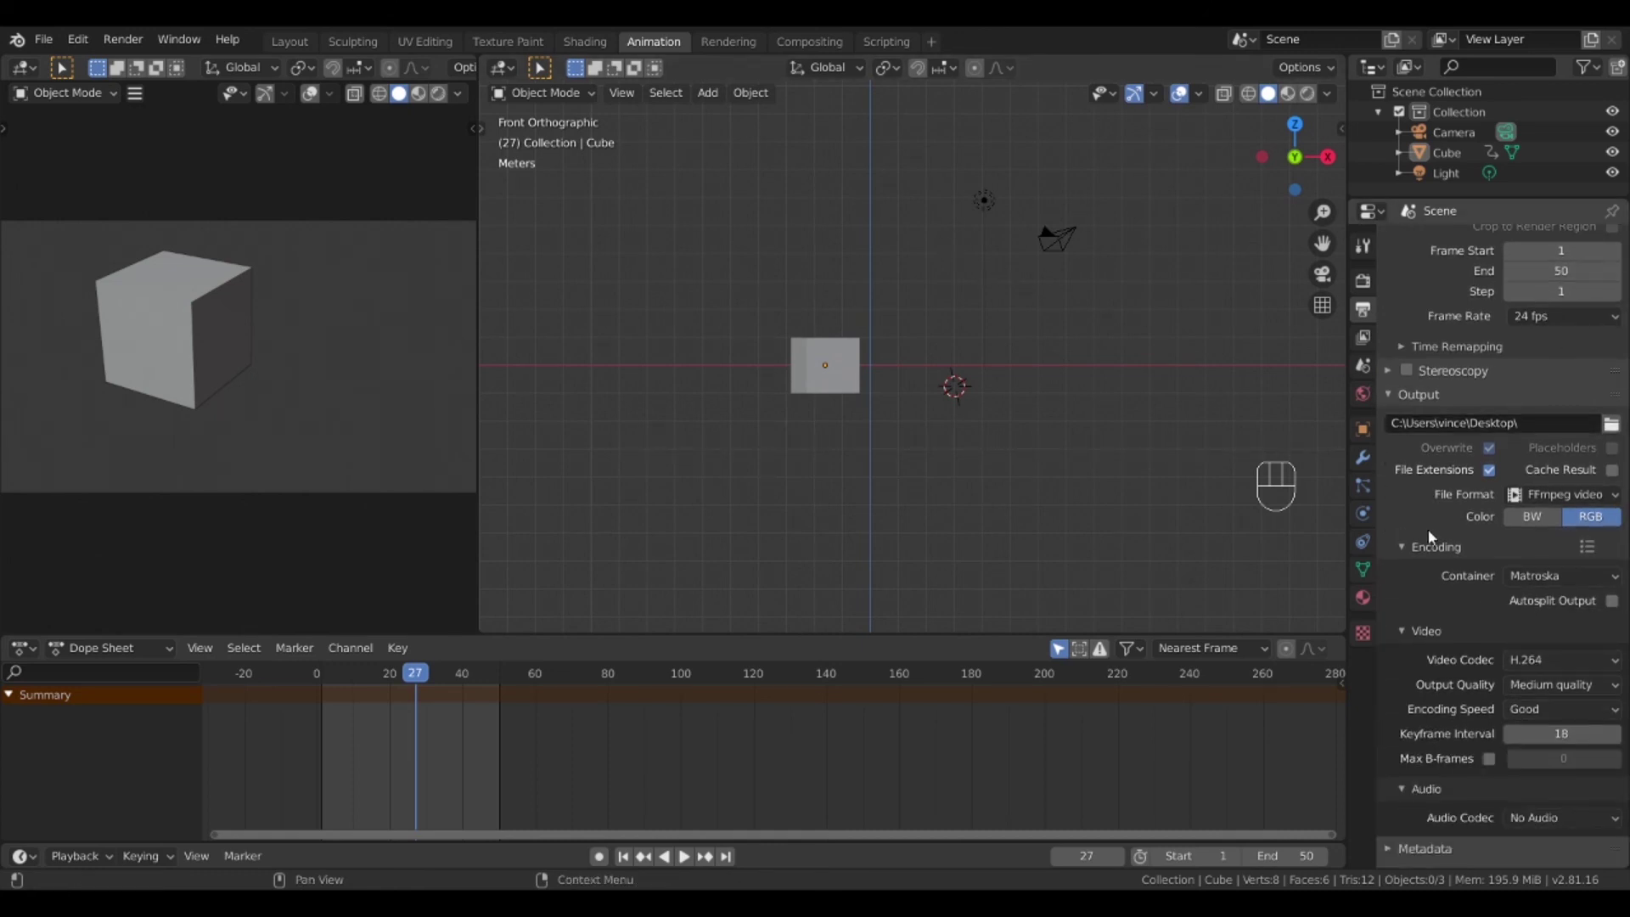
# - Start Render Animation to output all 50 frames as video
pyautogui.click(118, 45)
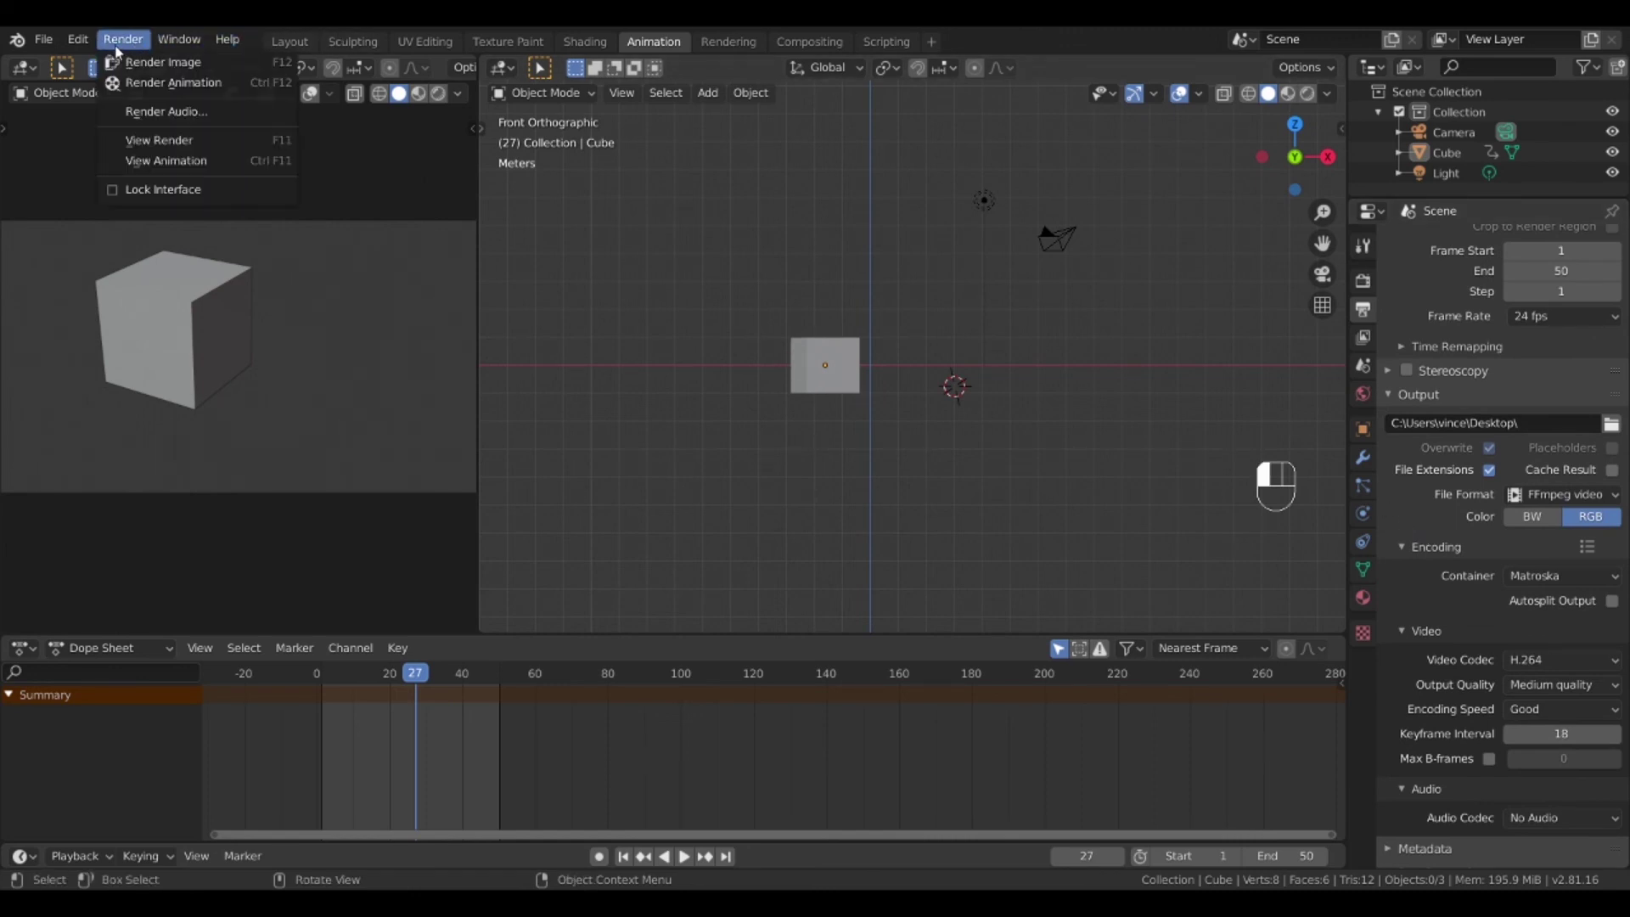
pyautogui.click(140, 83)
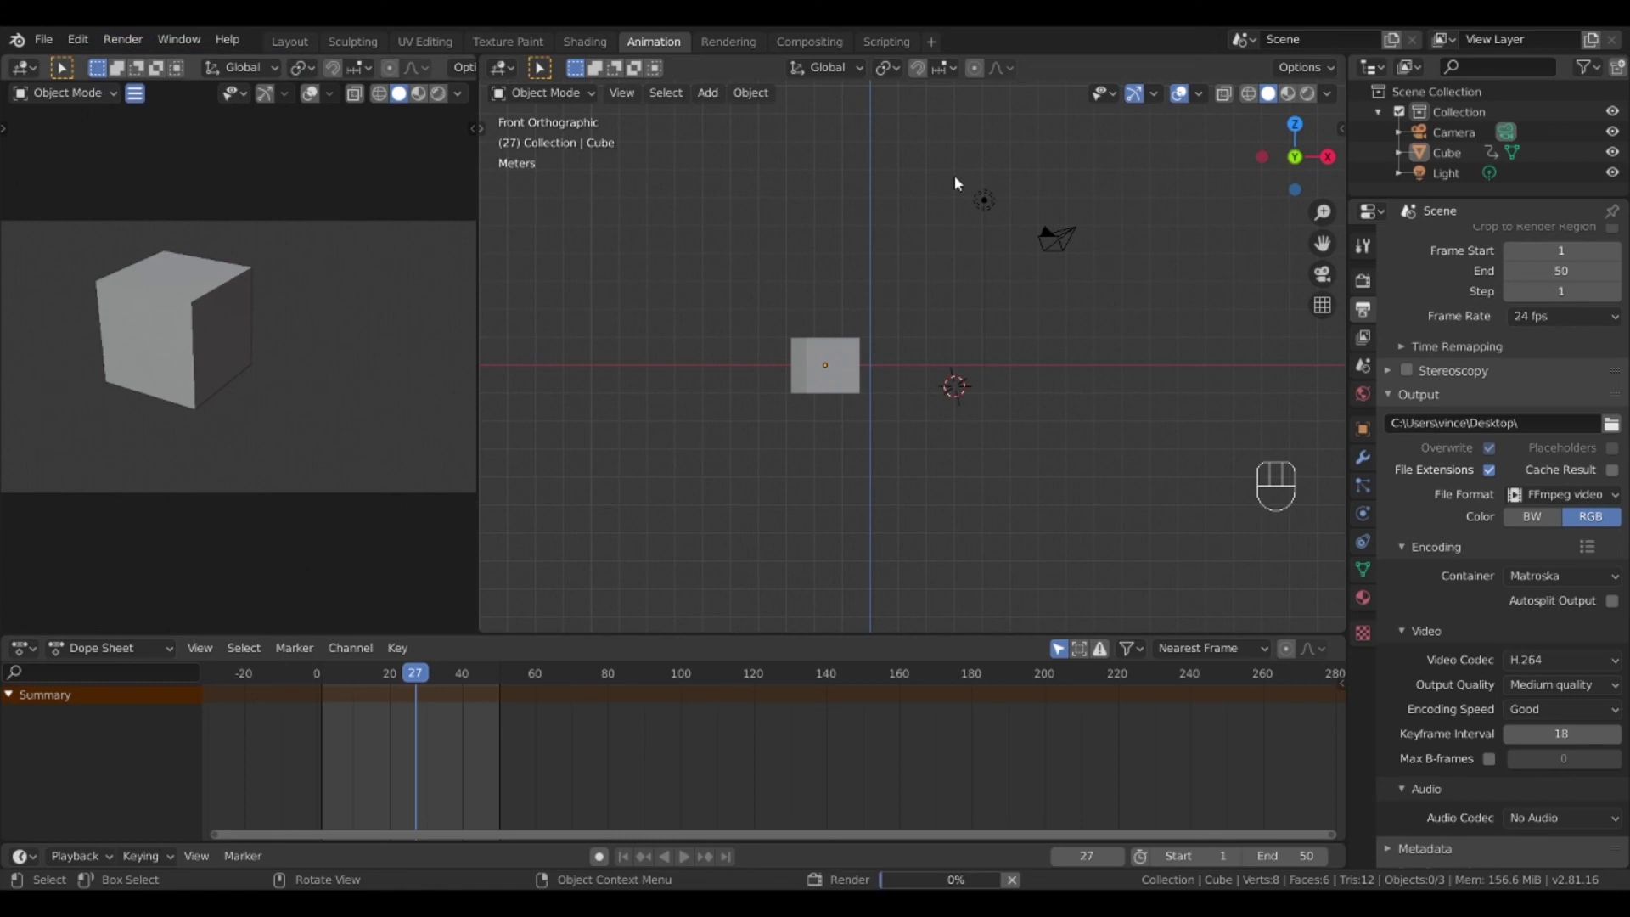